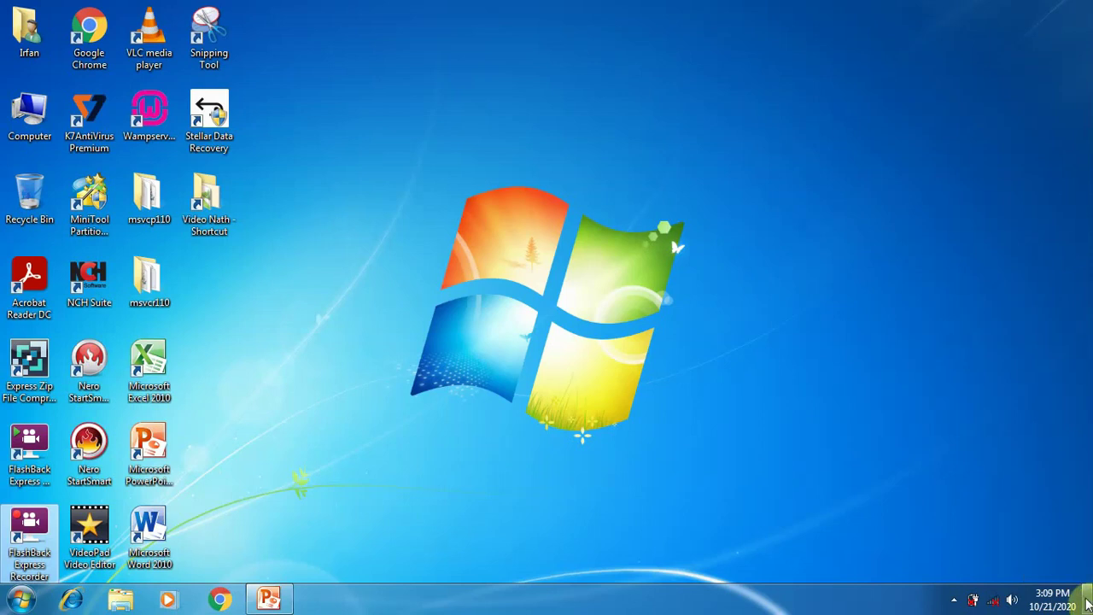
# Bring up the 11-CS5 presentation, demonstrate showing and leaving the desktop, and check the hidden notification icons
pyautogui.click(267, 599)
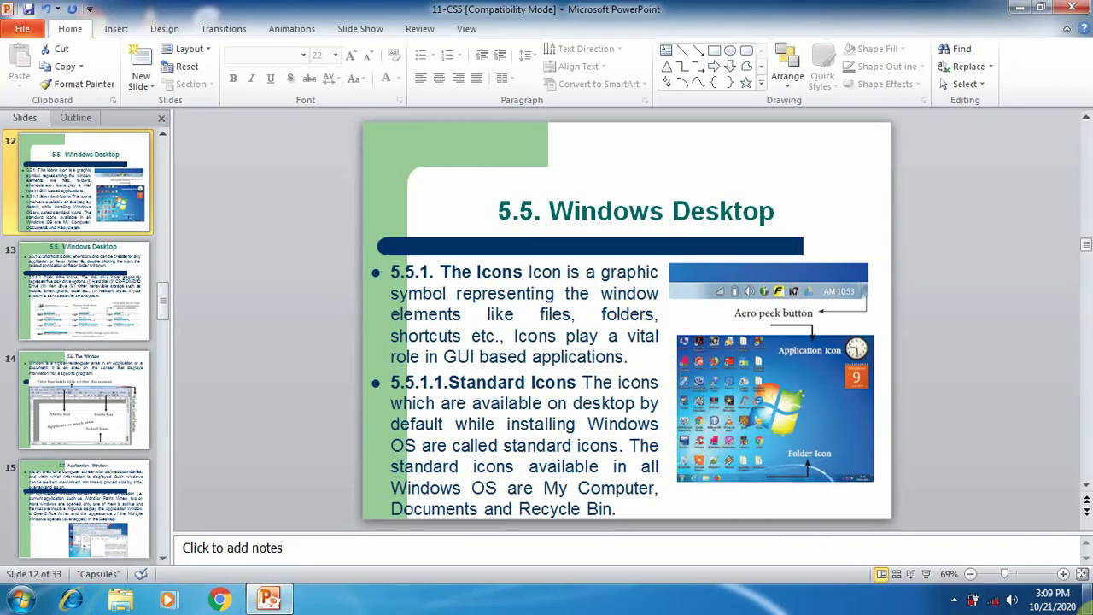
pyautogui.click(1086, 602)
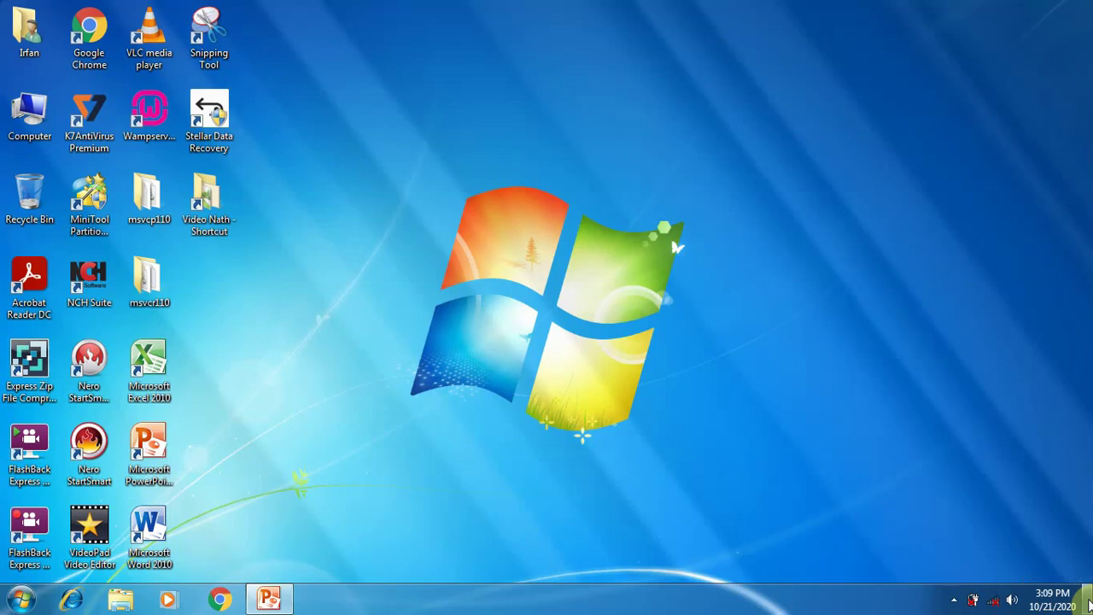
pyautogui.click(1087, 602)
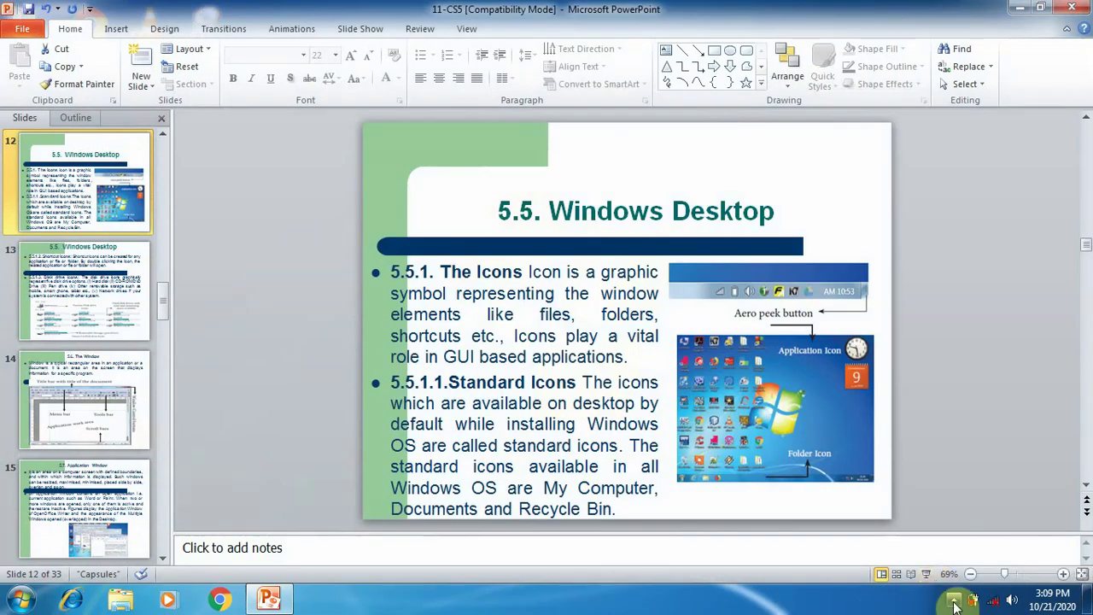
pyautogui.click(954, 601)
pyautogui.click(955, 600)
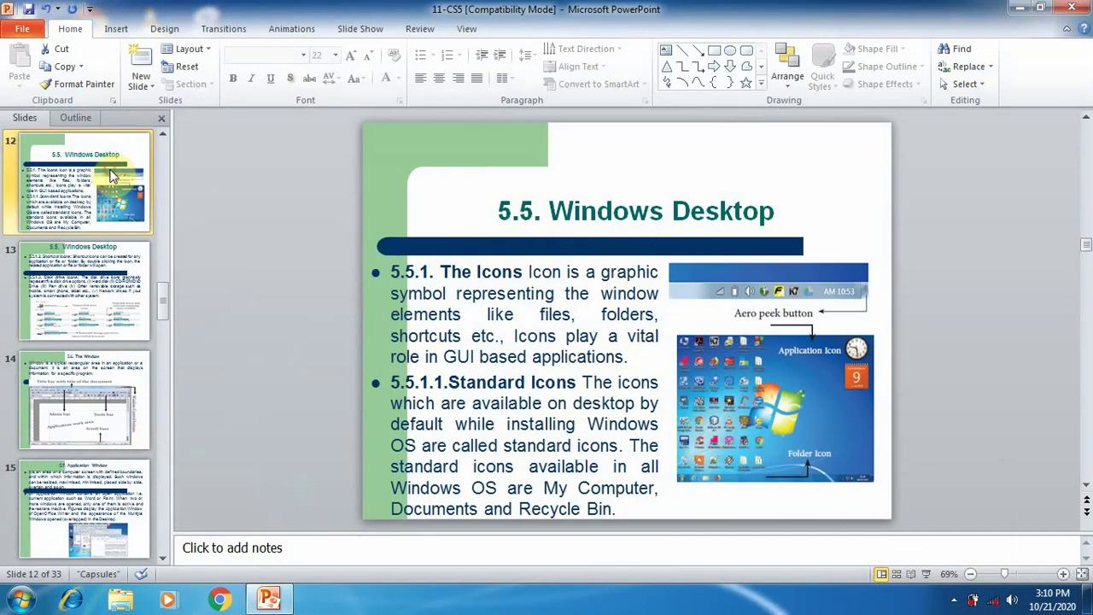
# Go to slide 13 on shortcut and disk drive icons, and look at the desktop's shortcut icons before returning to the slide
pyautogui.press('Up')
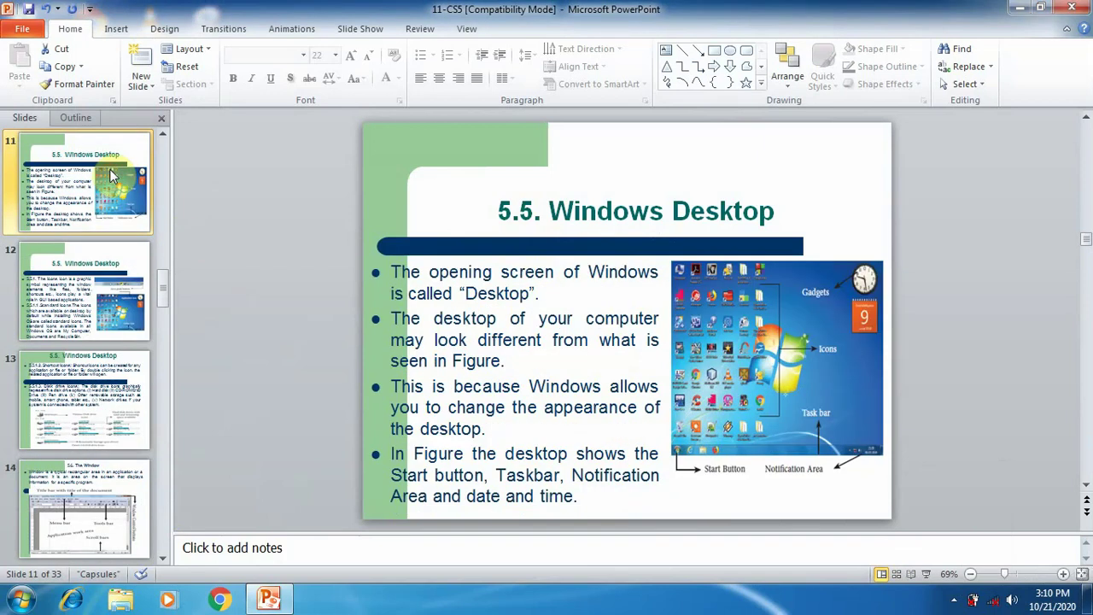
pyautogui.click(43, 403)
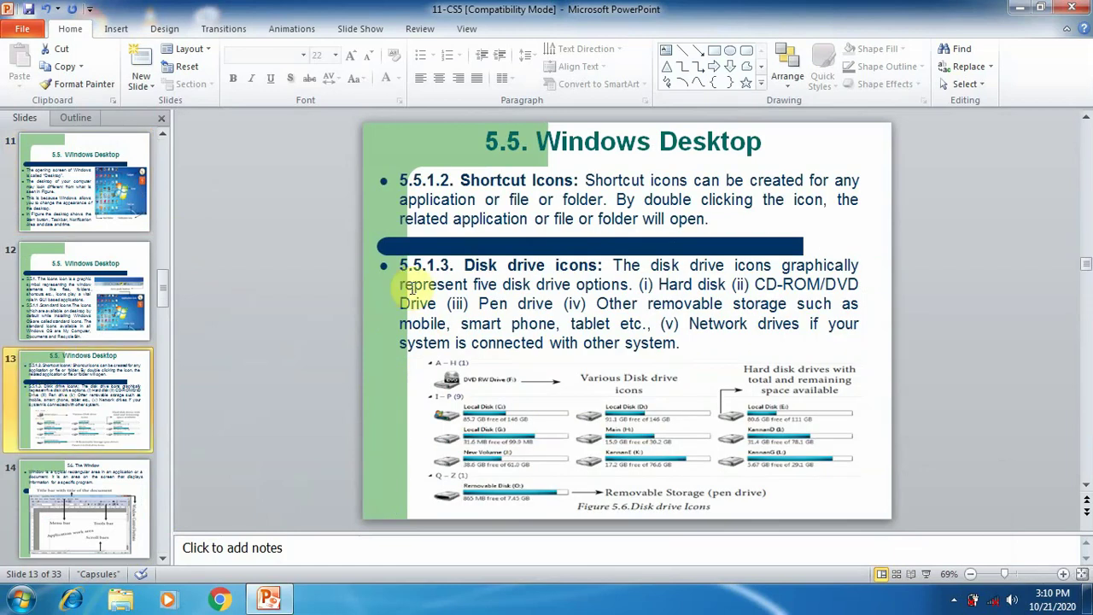
pyautogui.click(1019, 8)
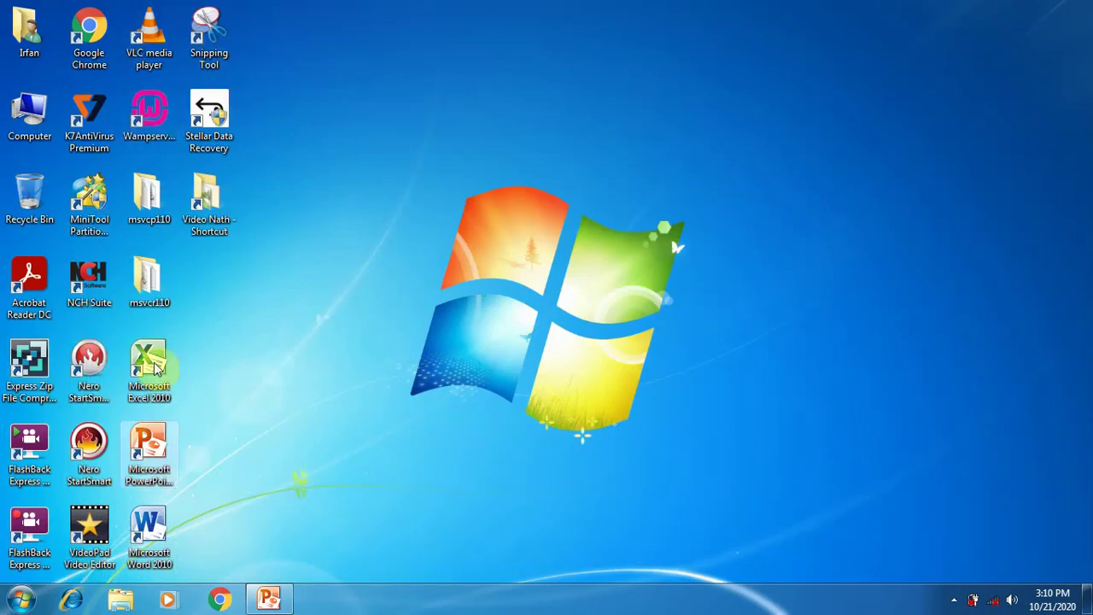
pyautogui.click(276, 602)
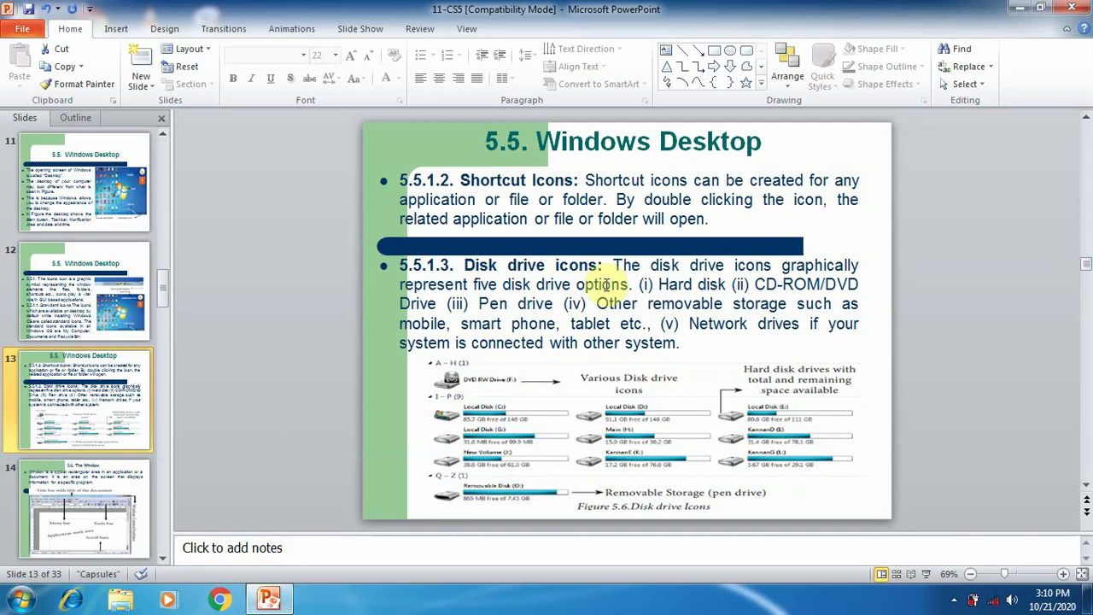
# Minimize the presentation and open the Computer window from the desktop to examine the disk drive icons
pyautogui.click(1020, 8)
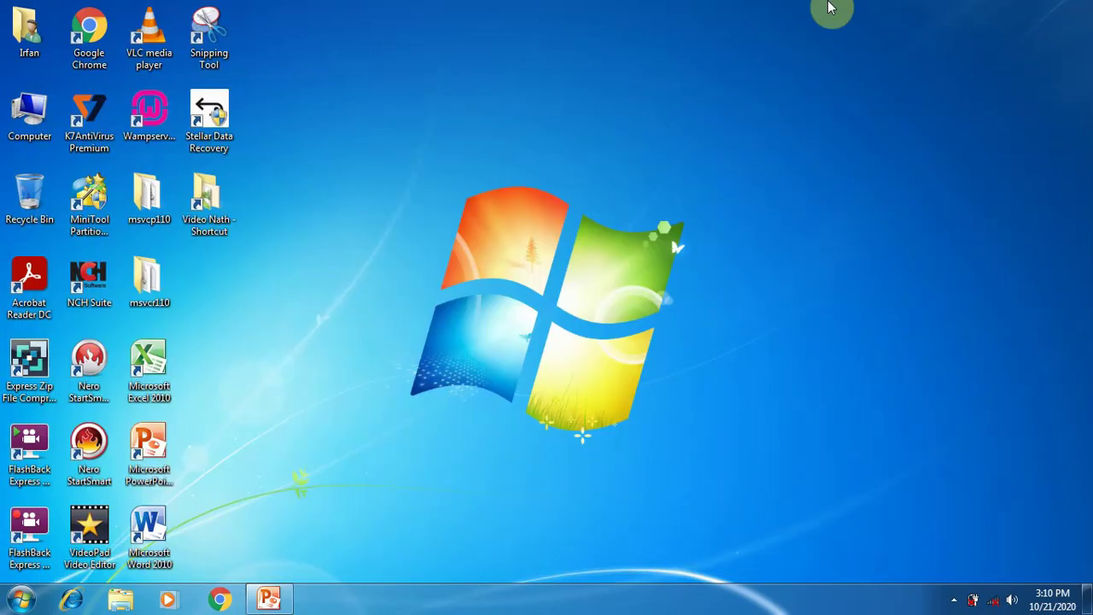
pyautogui.click(38, 106)
pyautogui.doubleClick(39, 107)
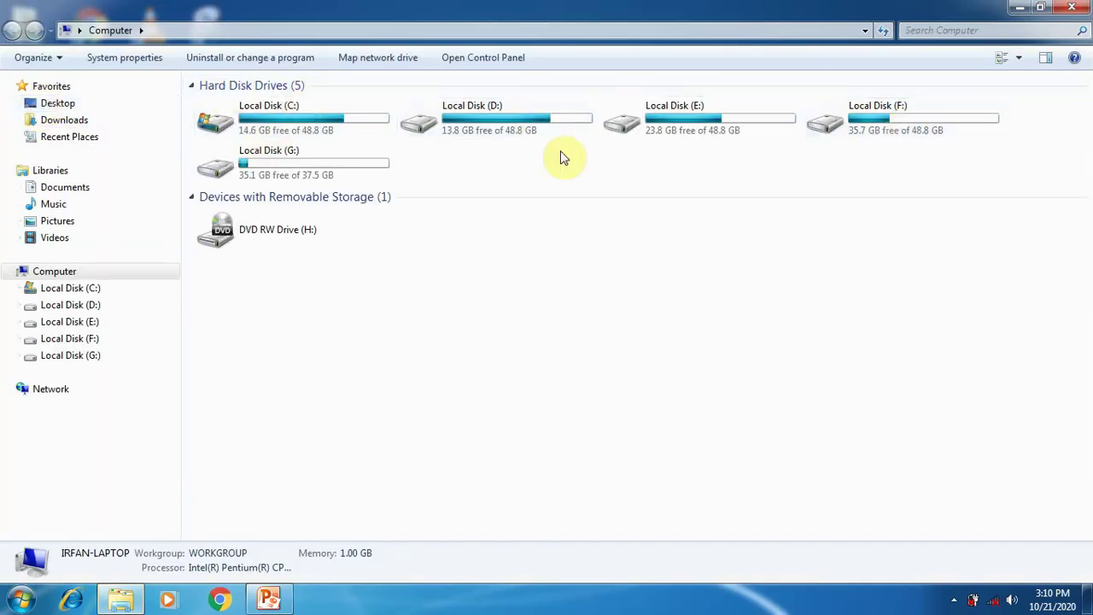
pyautogui.moveTo(299, 175)
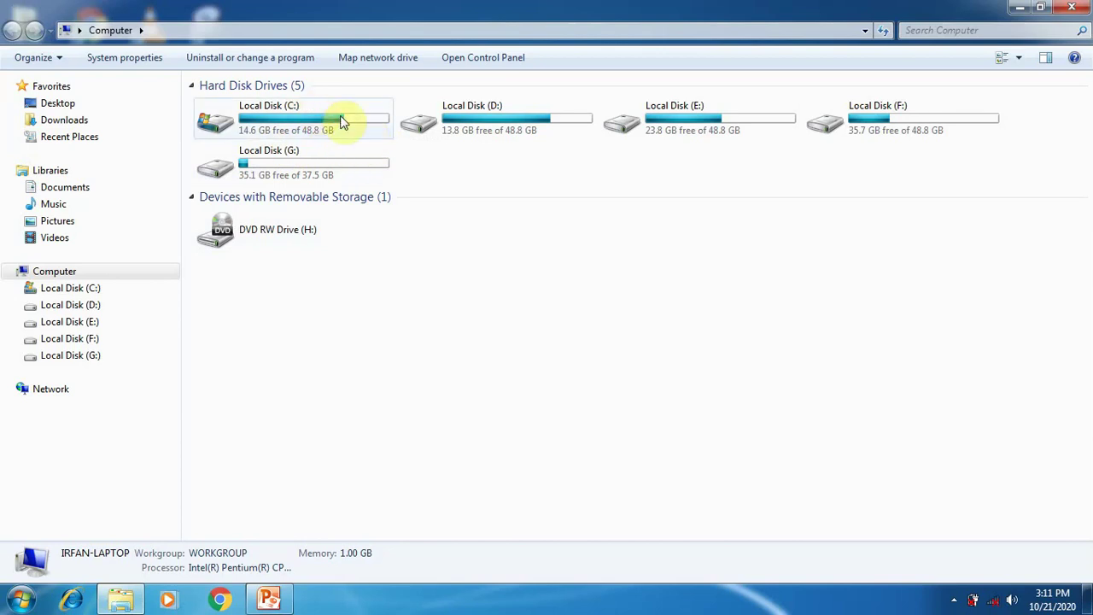
pyautogui.moveTo(378, 126)
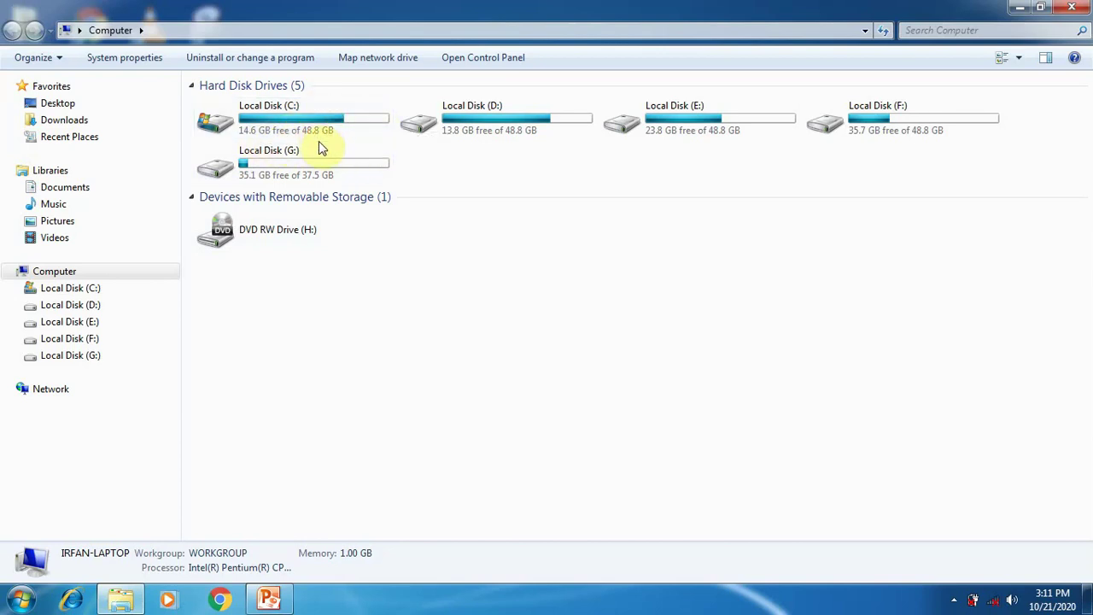
# Show slide 14, "The Window", in the presentation, and demonstrate restoring down and minimizing the presentation window
pyautogui.click(268, 600)
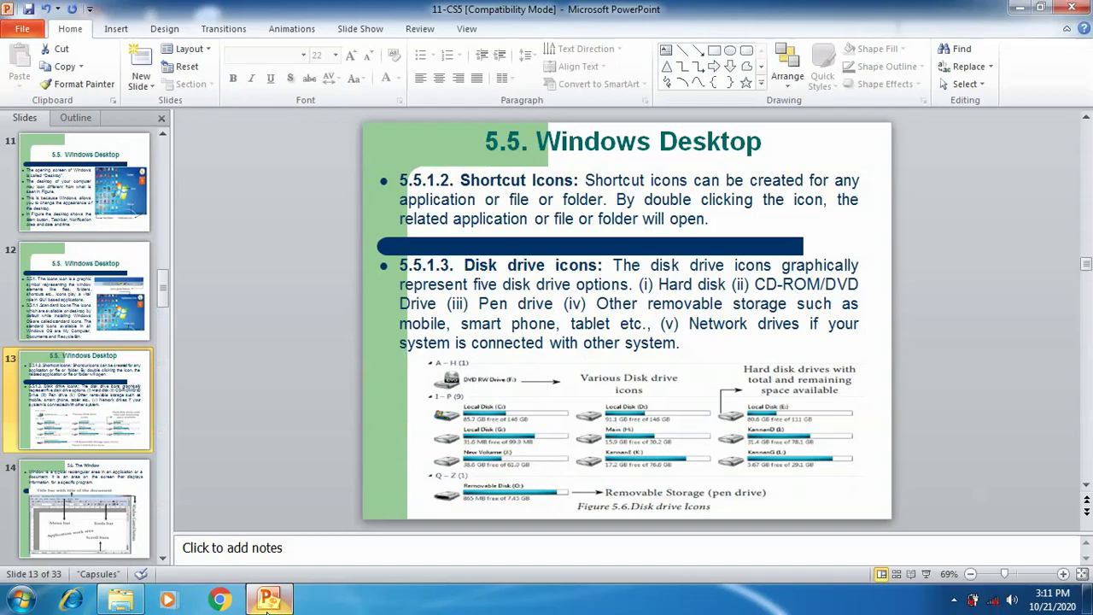
pyautogui.click(98, 494)
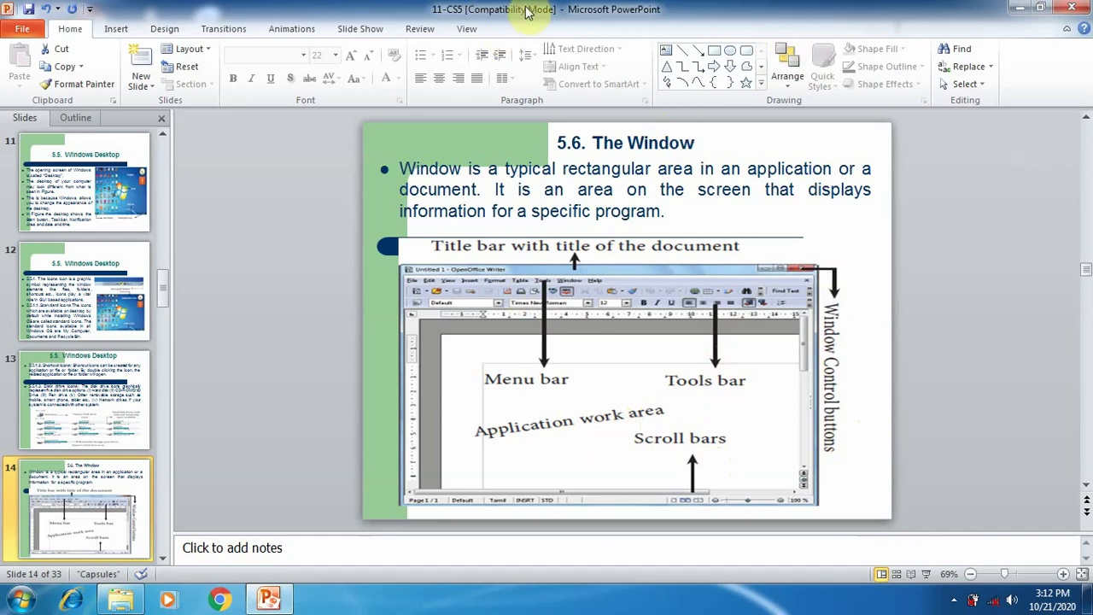
pyautogui.click(1041, 7)
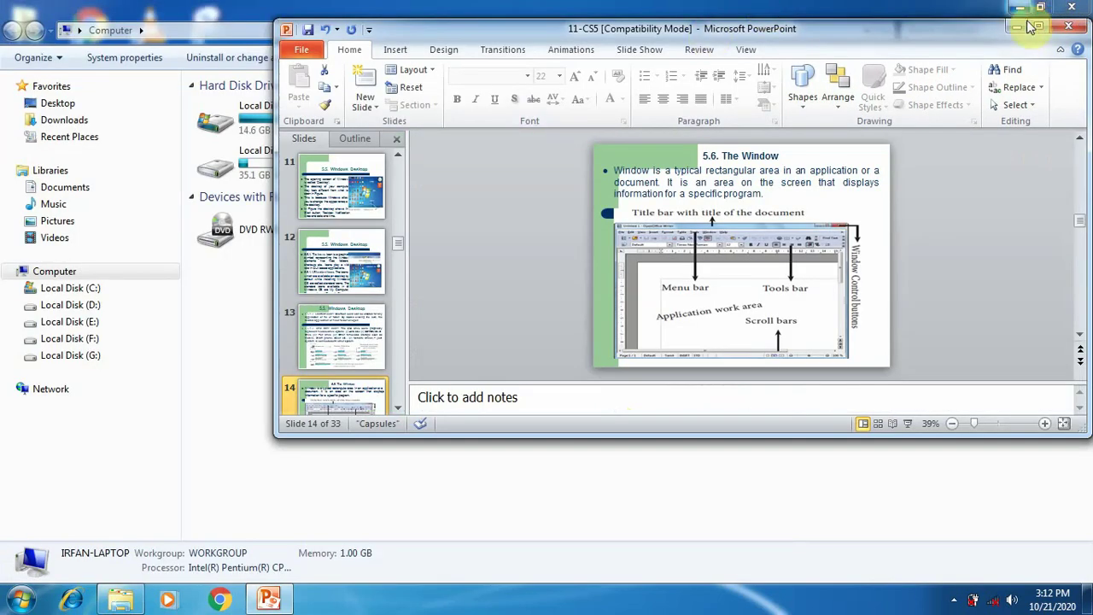
pyautogui.click(1018, 29)
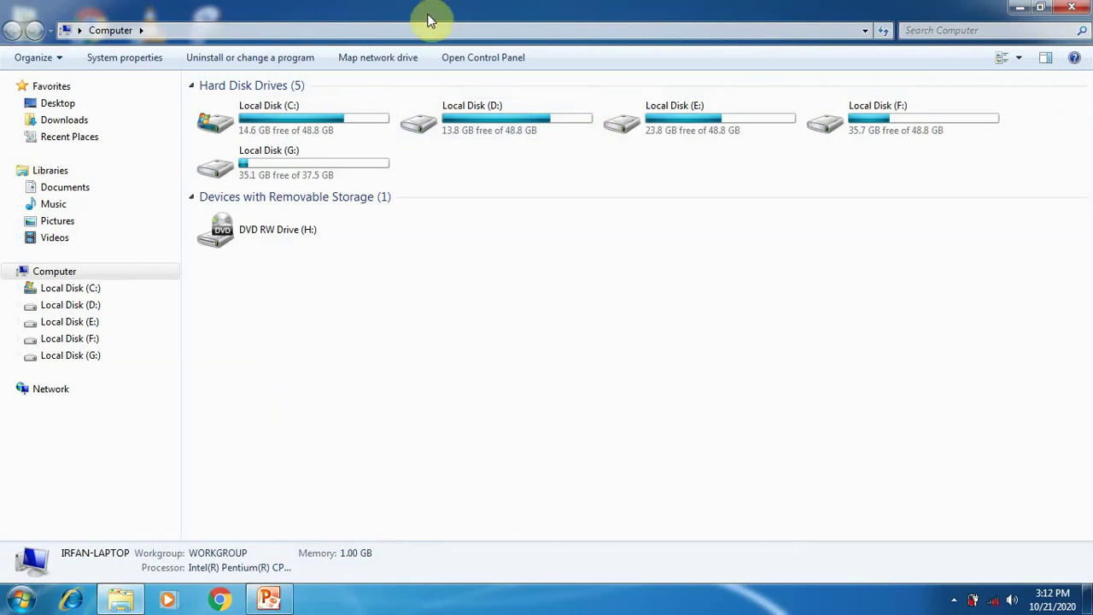
# Restore the Computer window to a smaller size, move it toward the middle of the desktop, and view its Organize options
pyautogui.doubleClick(588, 8)
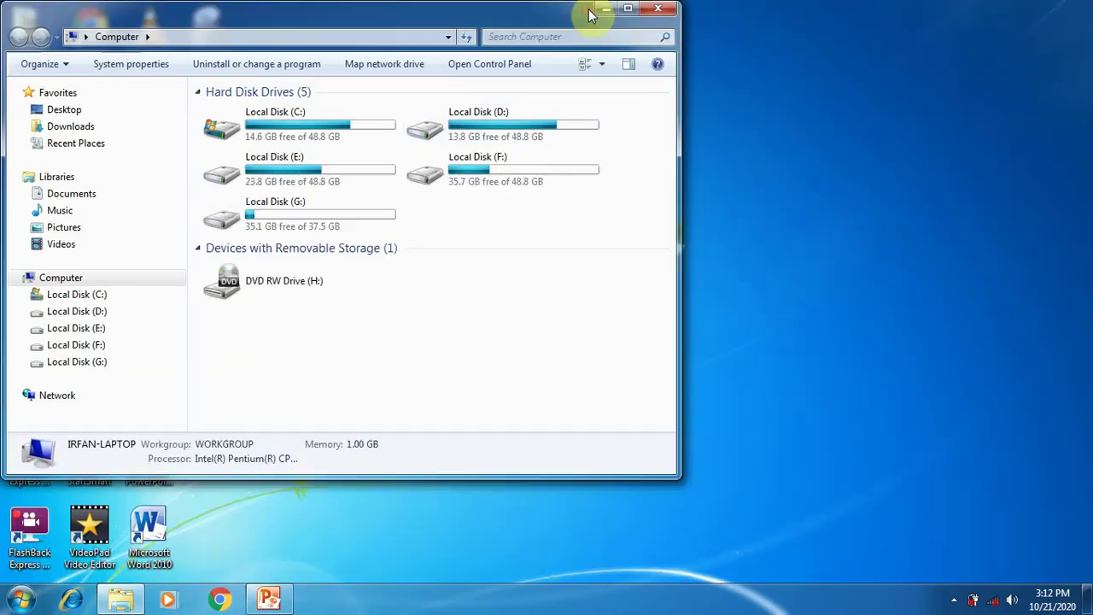
pyautogui.moveTo(525, 15); pyautogui.dragTo(718, 114)
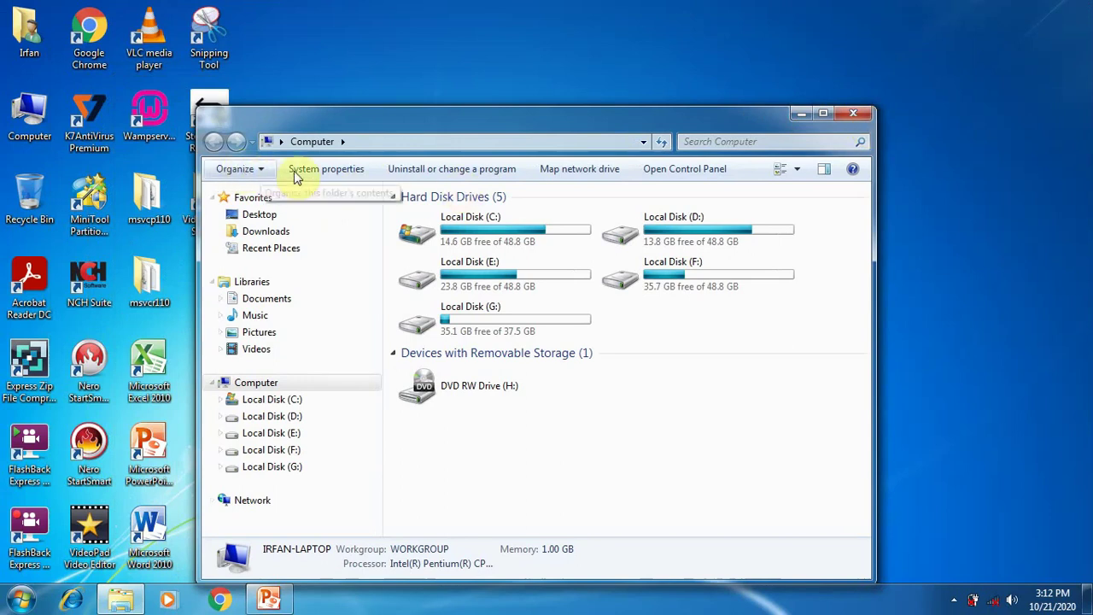
pyautogui.click(260, 171)
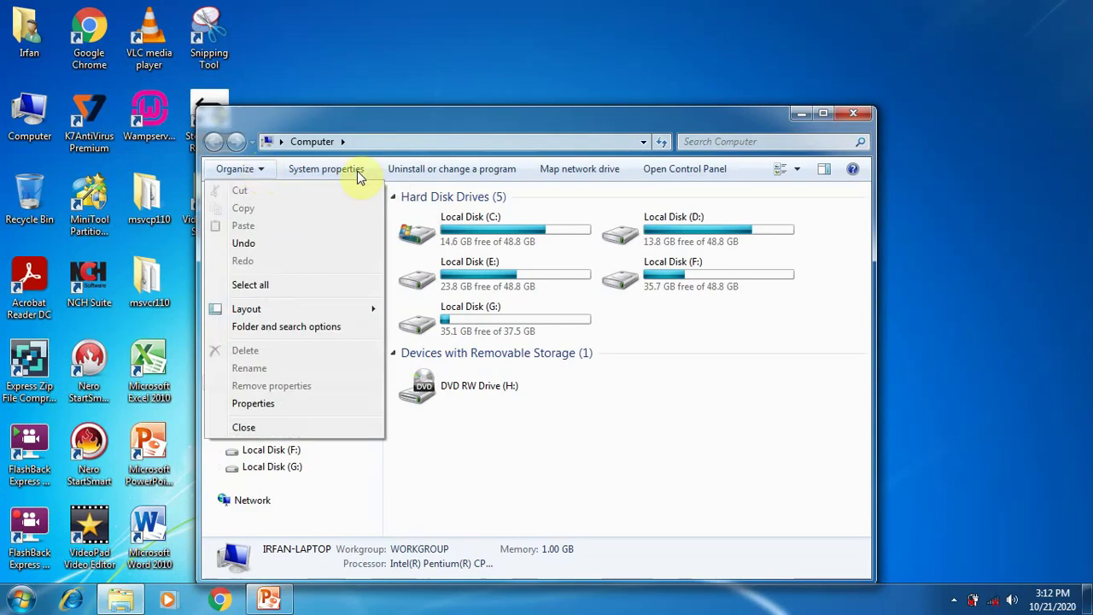
pyautogui.click(566, 459)
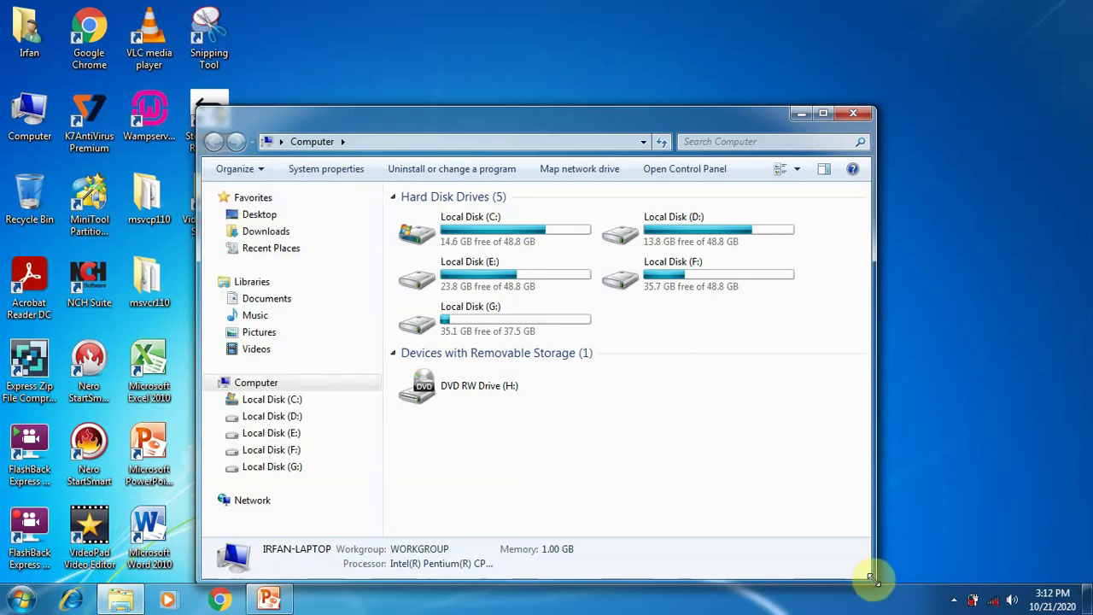
# Bring the presentation back in front and launch Microsoft Word 2010 from the Microsoft Office program group
pyautogui.click(270, 600)
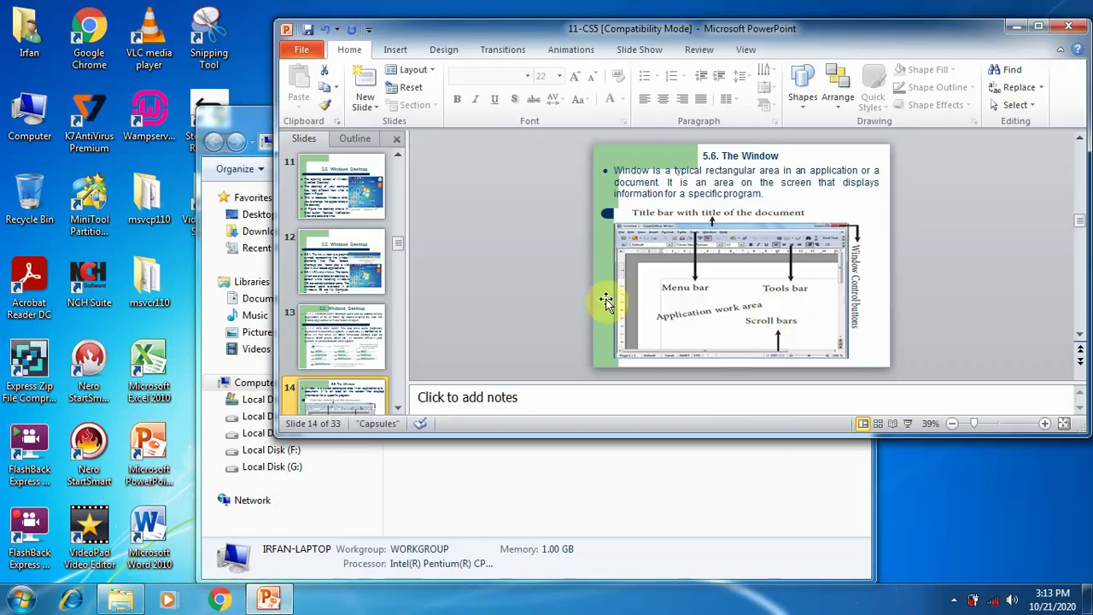
pyautogui.click(26, 604)
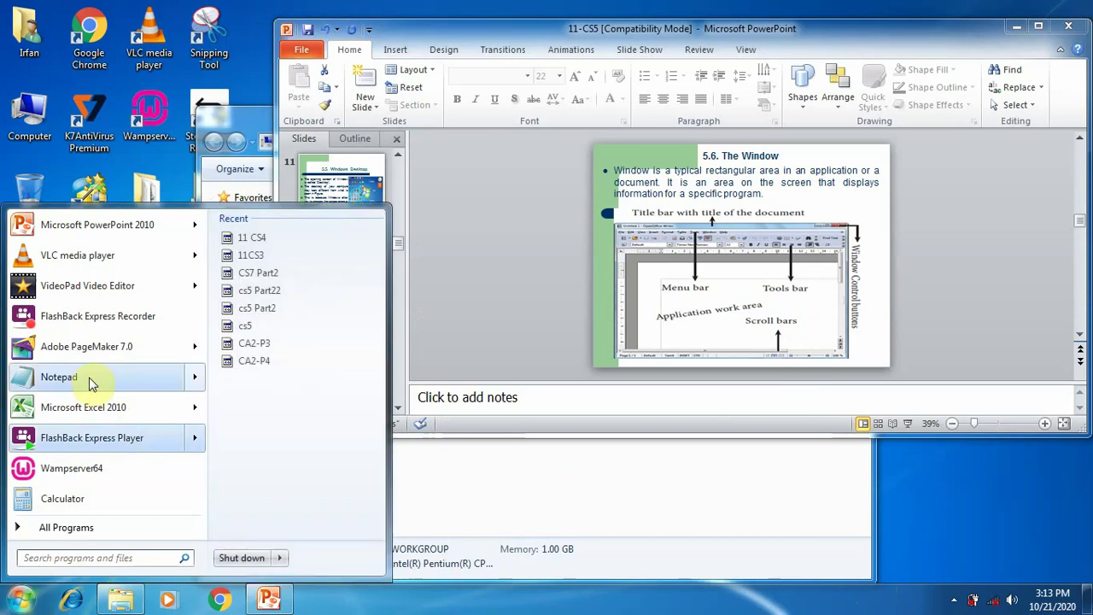
pyautogui.moveTo(92, 382)
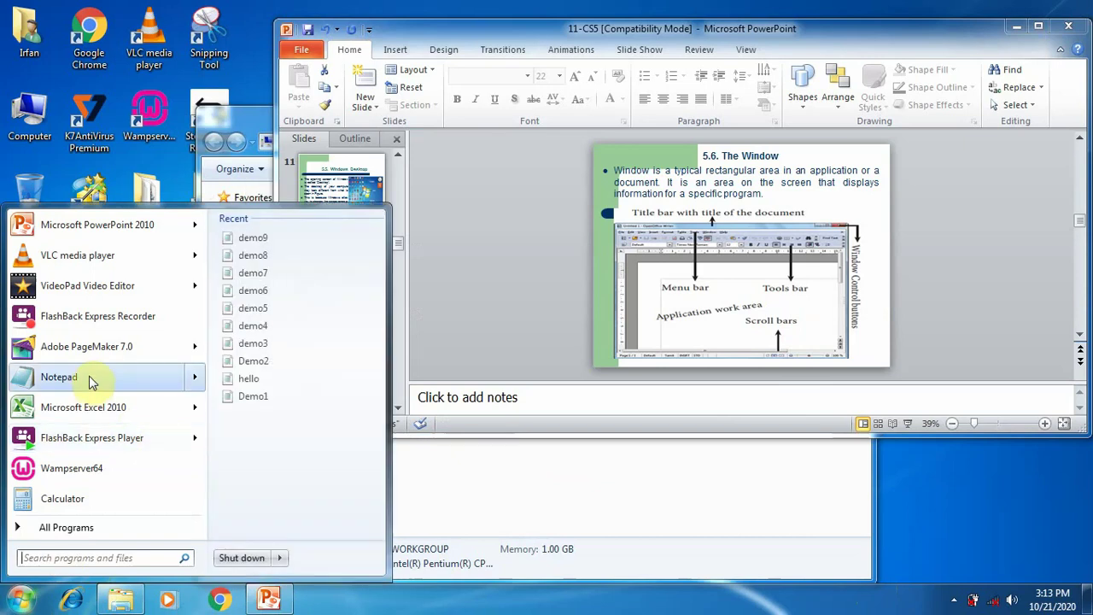
pyautogui.click(67, 528)
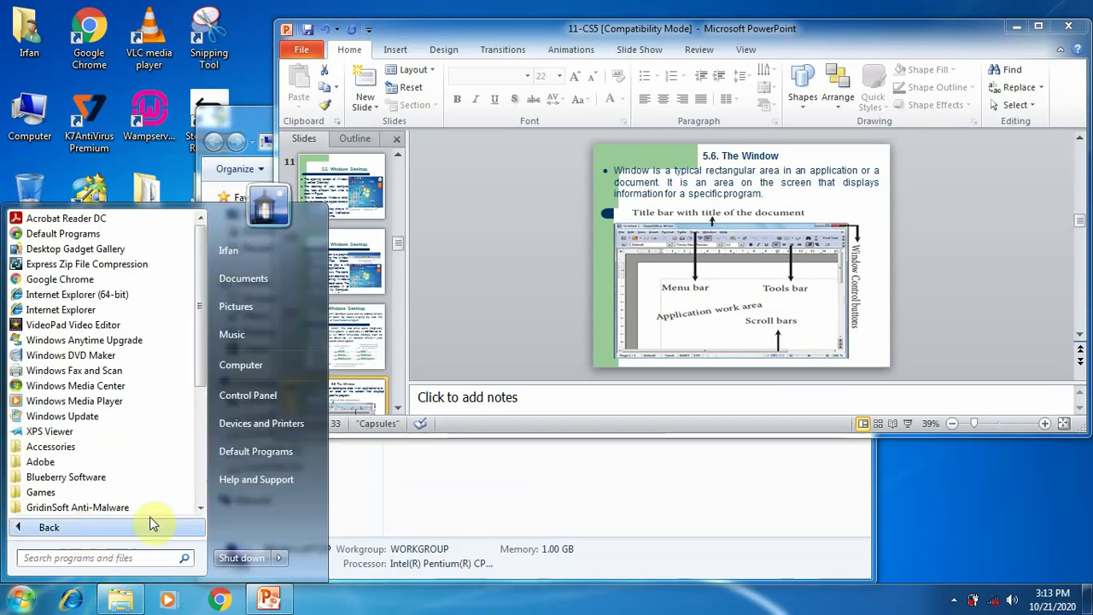
pyautogui.click(202, 508)
pyautogui.scroll(-2, 205, 512)
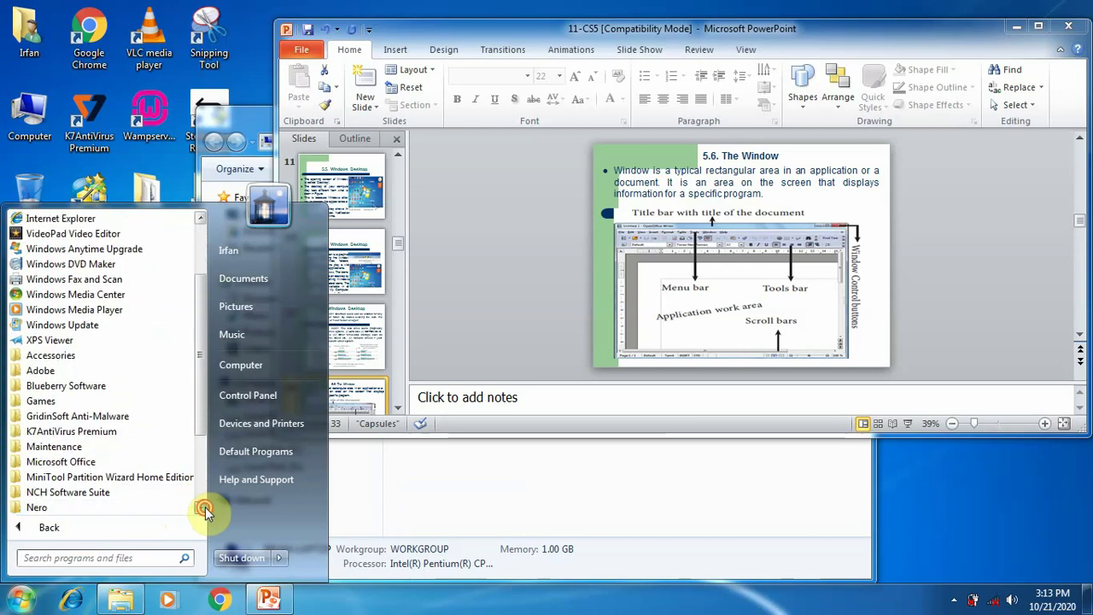
pyautogui.click(75, 447)
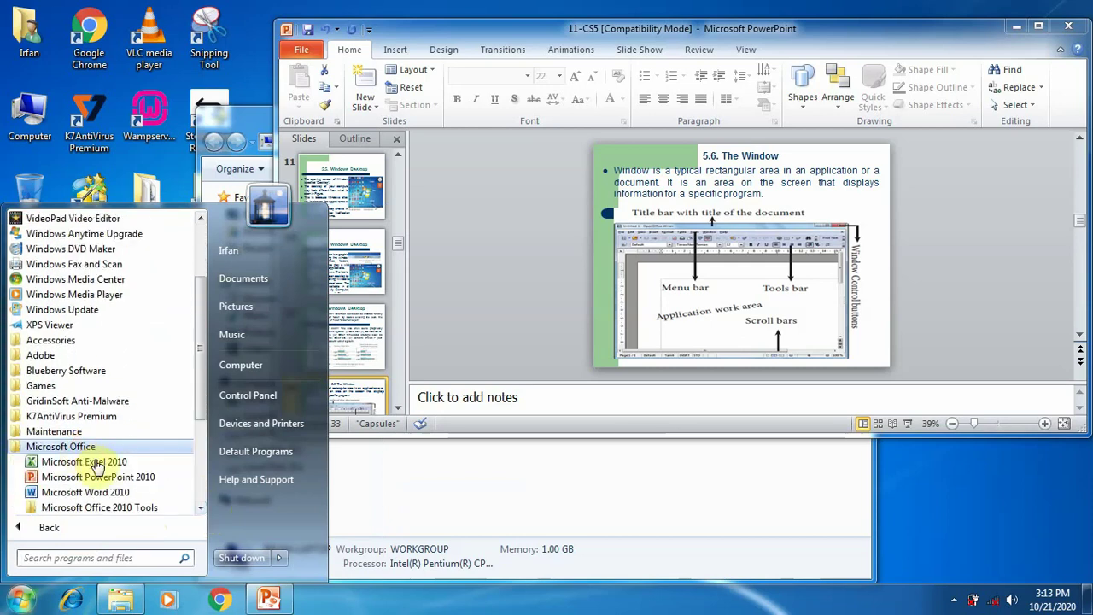
pyautogui.click(117, 495)
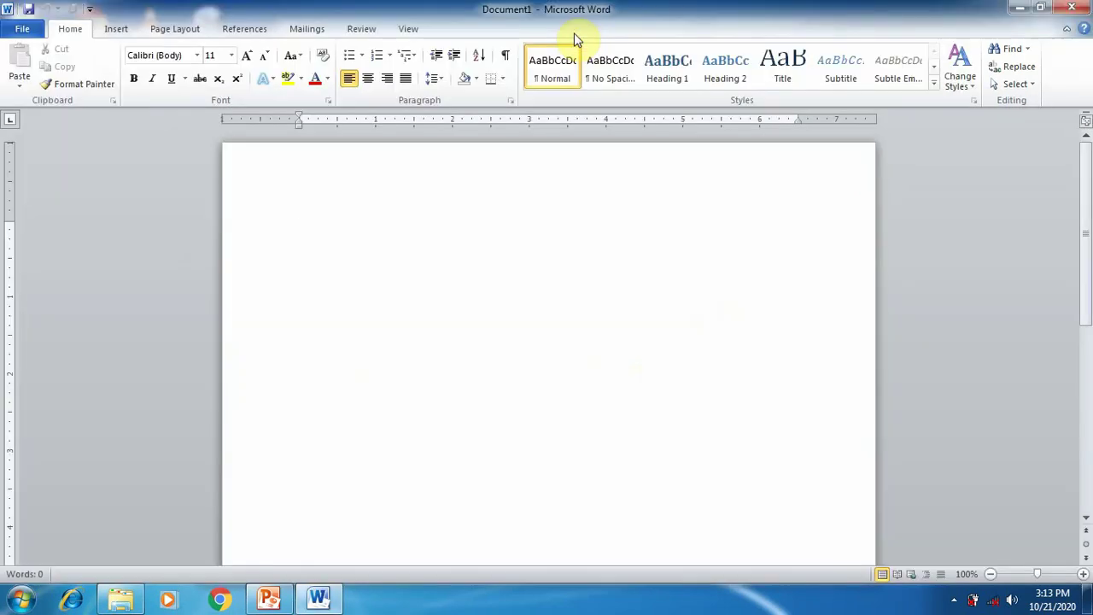
# Restore the Word window down and bring the presentation, Computer and Word windows to the front in turn
pyautogui.click(1046, 9)
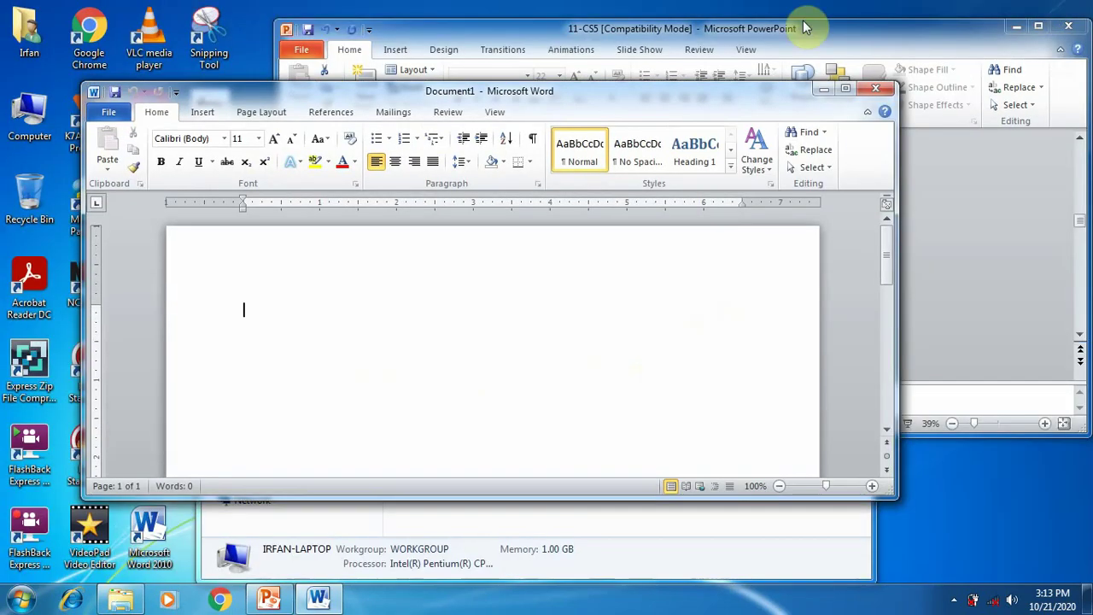
pyautogui.click(731, 22)
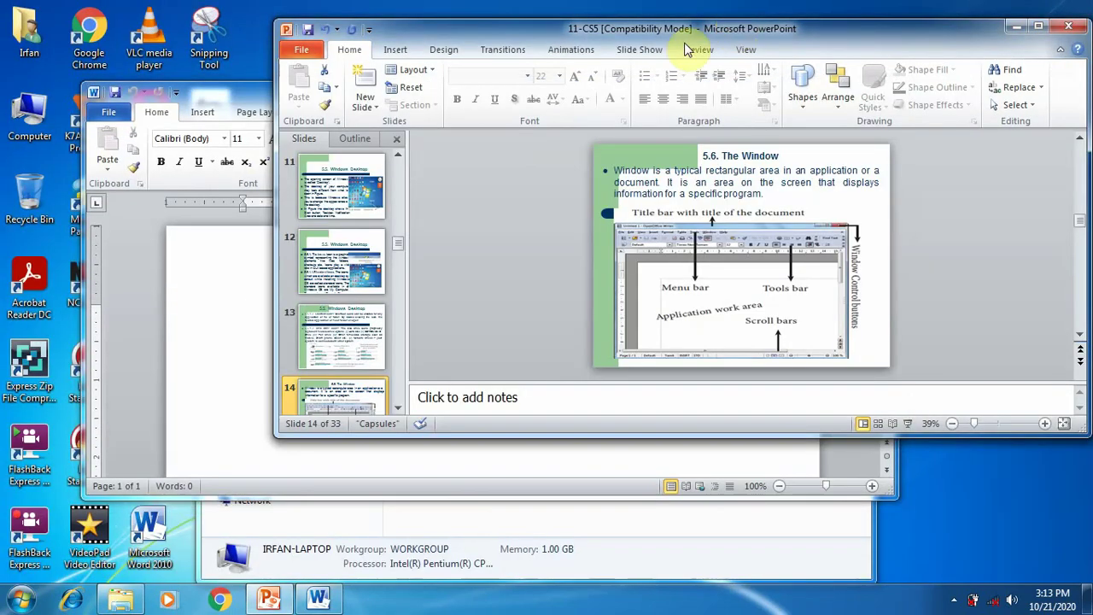
pyautogui.click(410, 540)
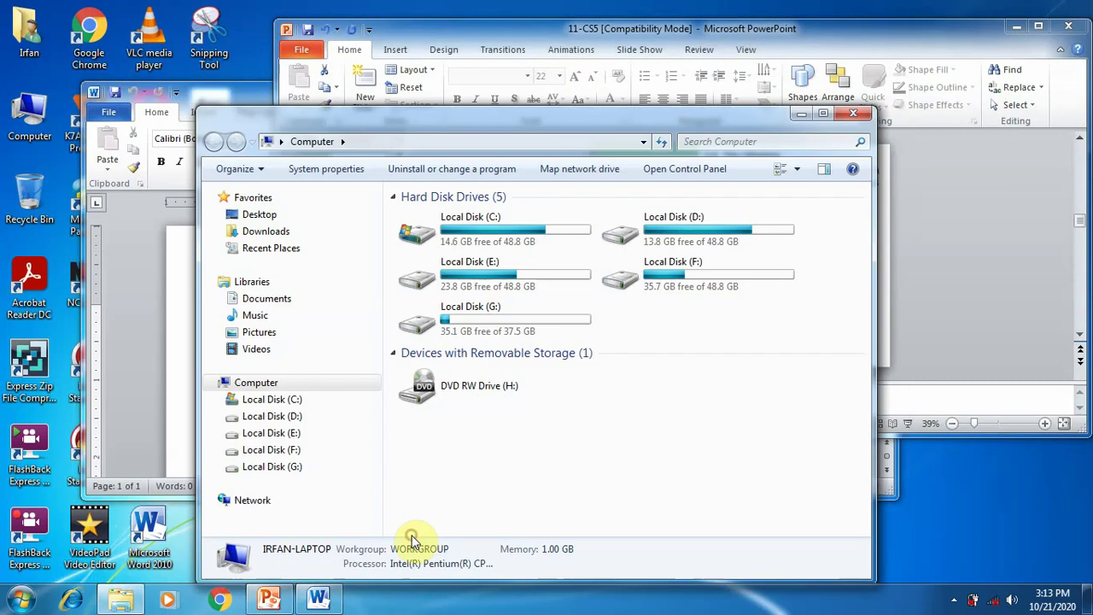
pyautogui.click(253, 93)
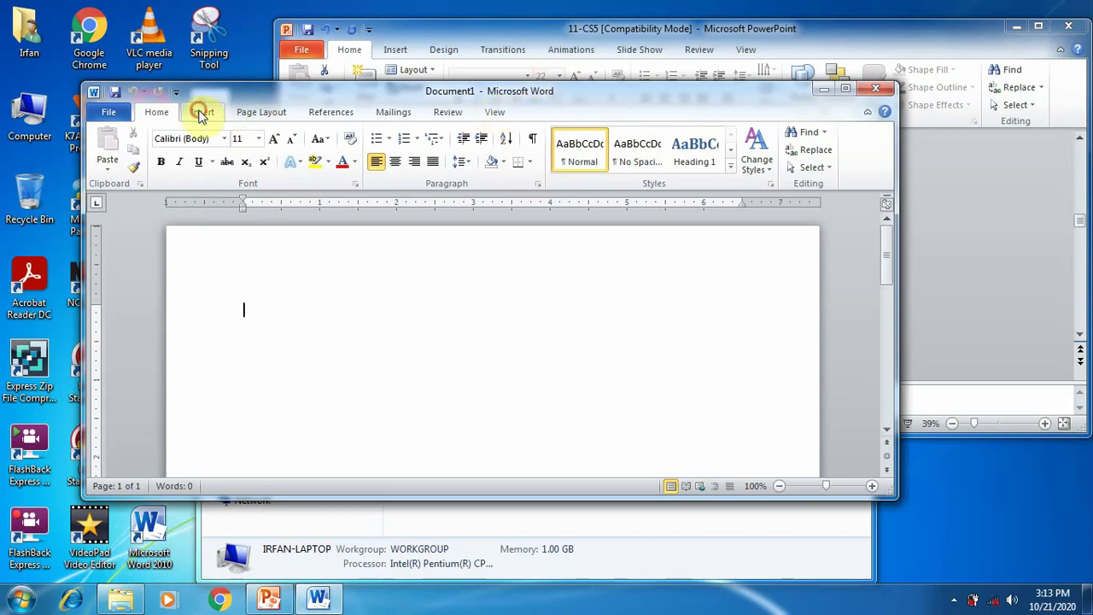
# Display Word's Page Layout commands and view the bottom of the blank document
pyautogui.scroll(-1, 269, 137)
pyautogui.click(268, 112)
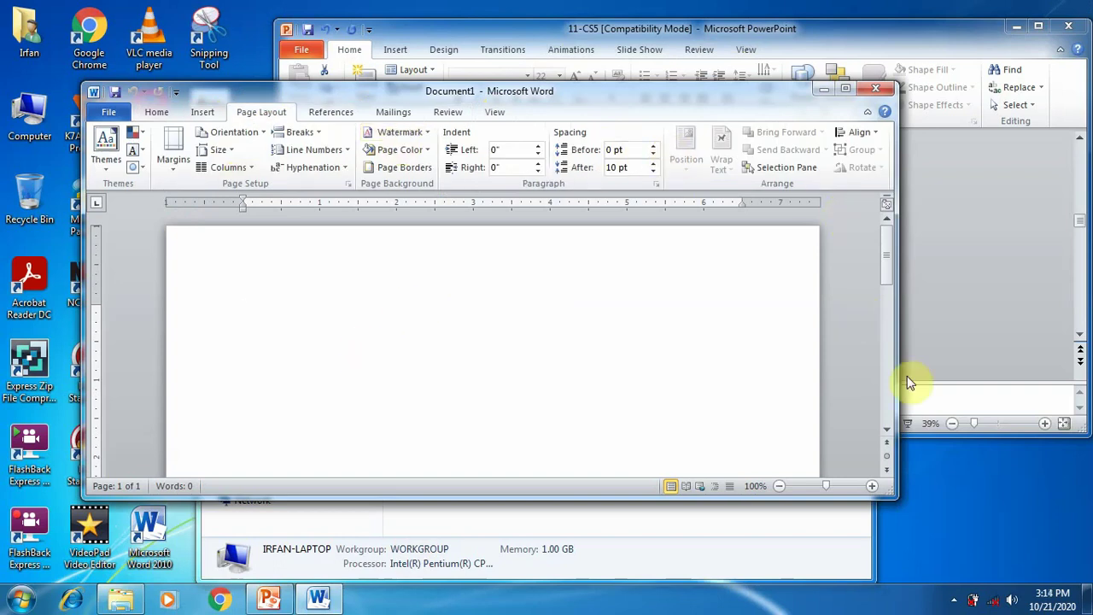
pyautogui.click(889, 427)
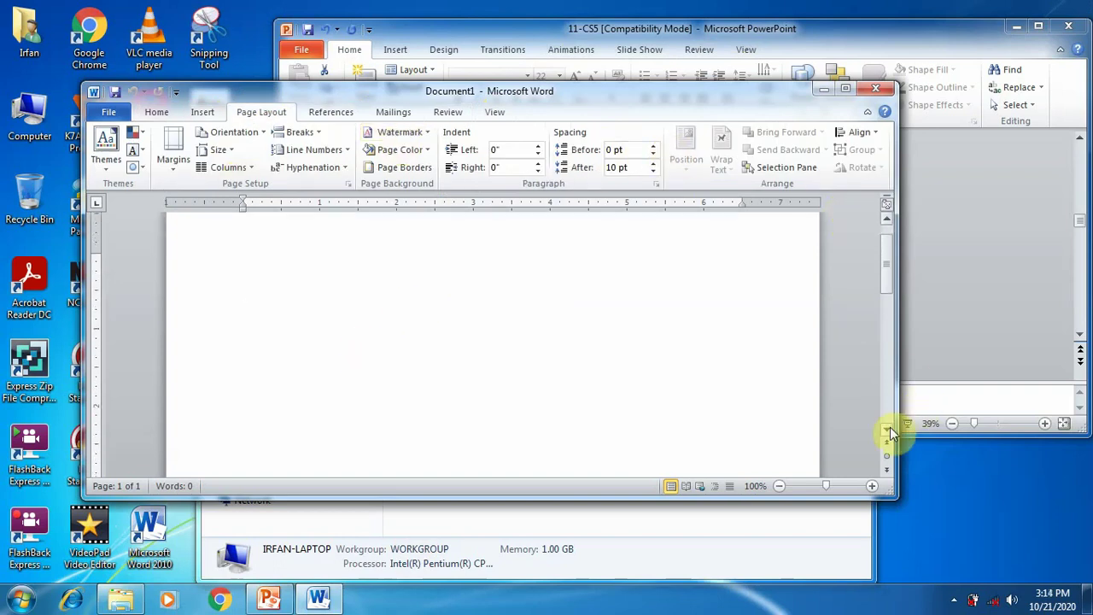
pyautogui.moveTo(889, 427); pyautogui.dragTo(889, 426)
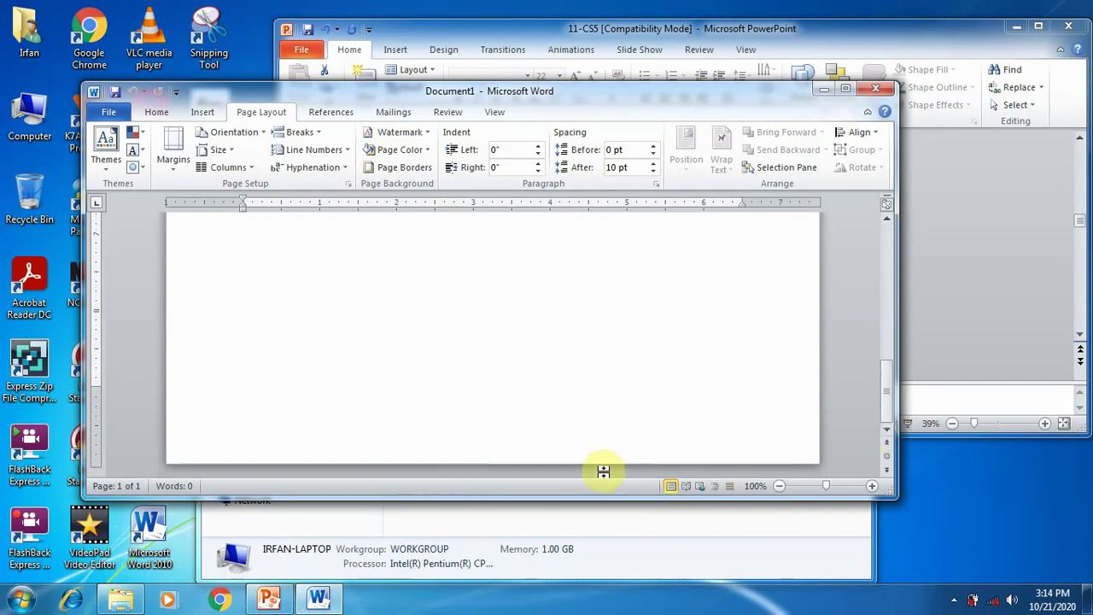
# Narrow the Word window to about half its width and demonstrate horizontal scrolling in the document
pyautogui.moveTo(885, 488); pyautogui.dragTo(493, 498)
pyautogui.click(475, 476)
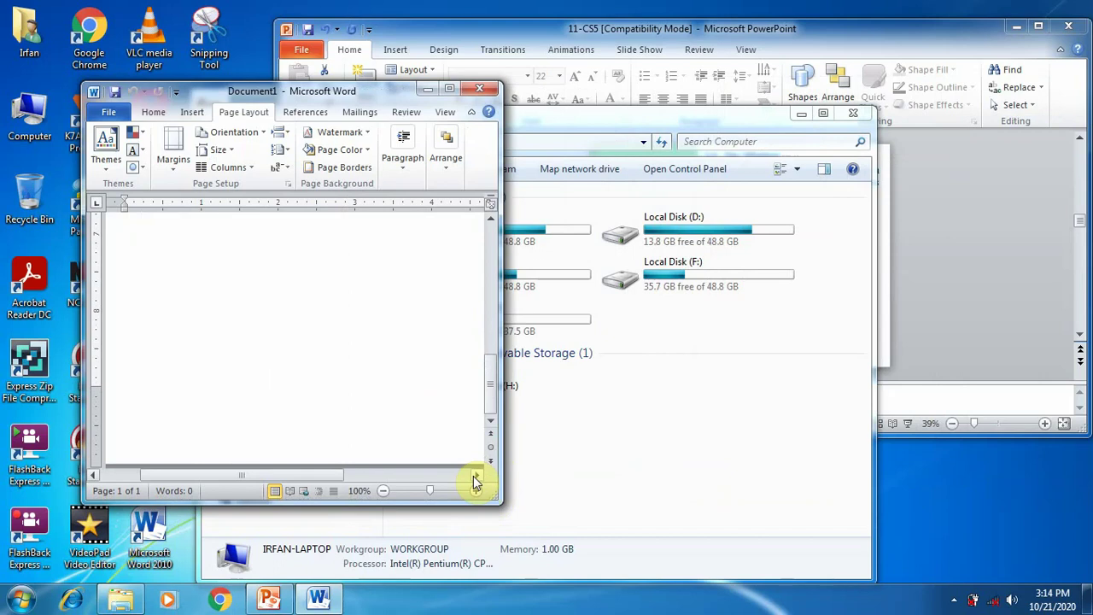
# Demonstrate horizontal and vertical scrolling in the blank Word document, returning to the page's top-left area
pyautogui.click(474, 476)
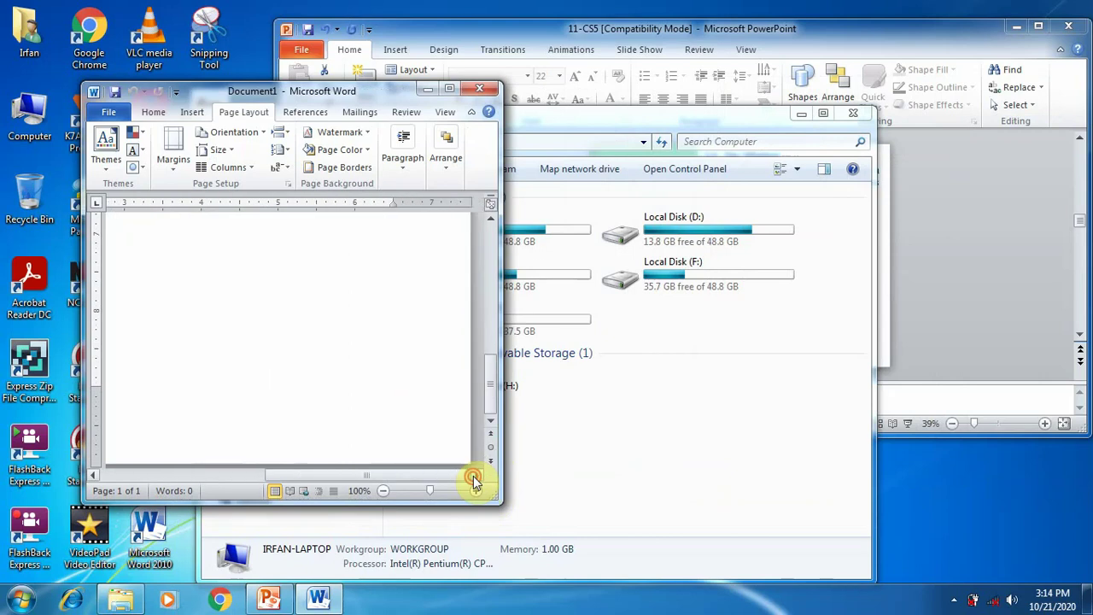
pyautogui.click(491, 233)
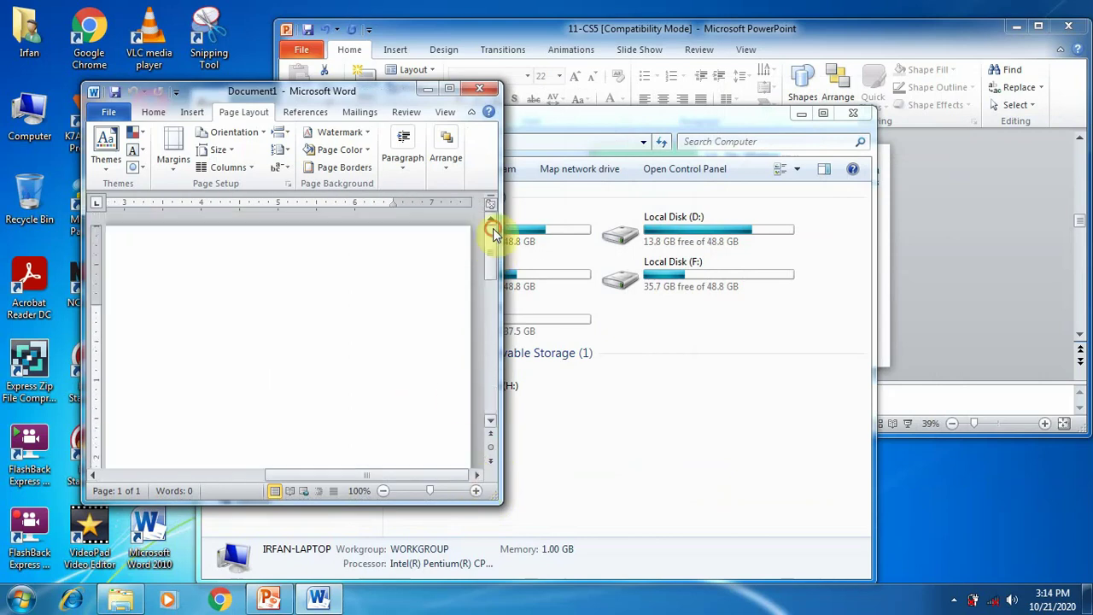
pyautogui.click(94, 476)
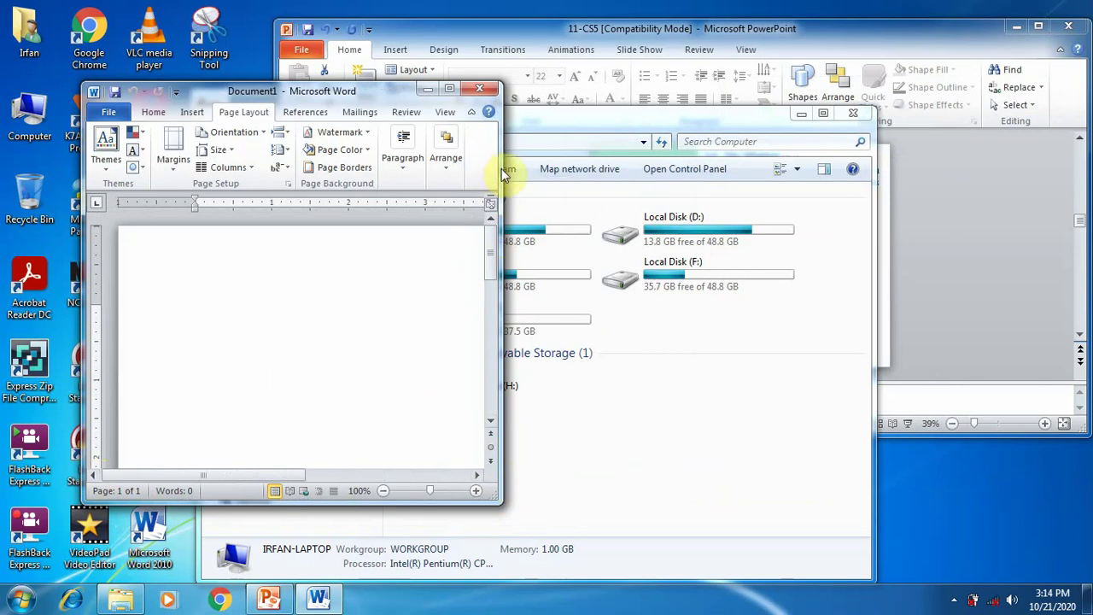
# Close the Computer window, maximize the presentation and advance to the Application Window slide
pyautogui.click(854, 114)
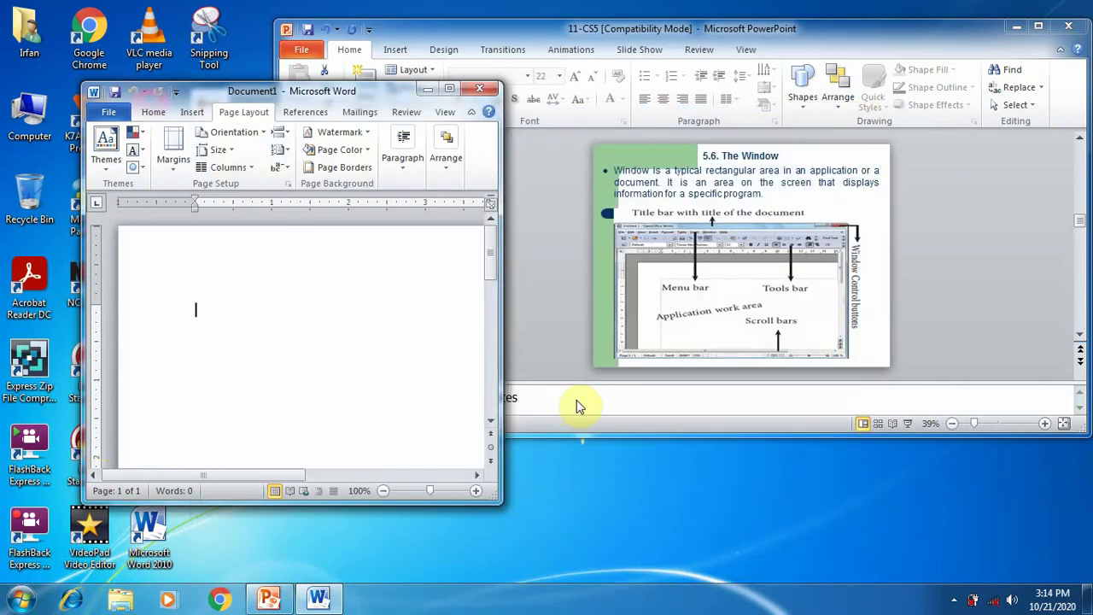
pyautogui.click(541, 244)
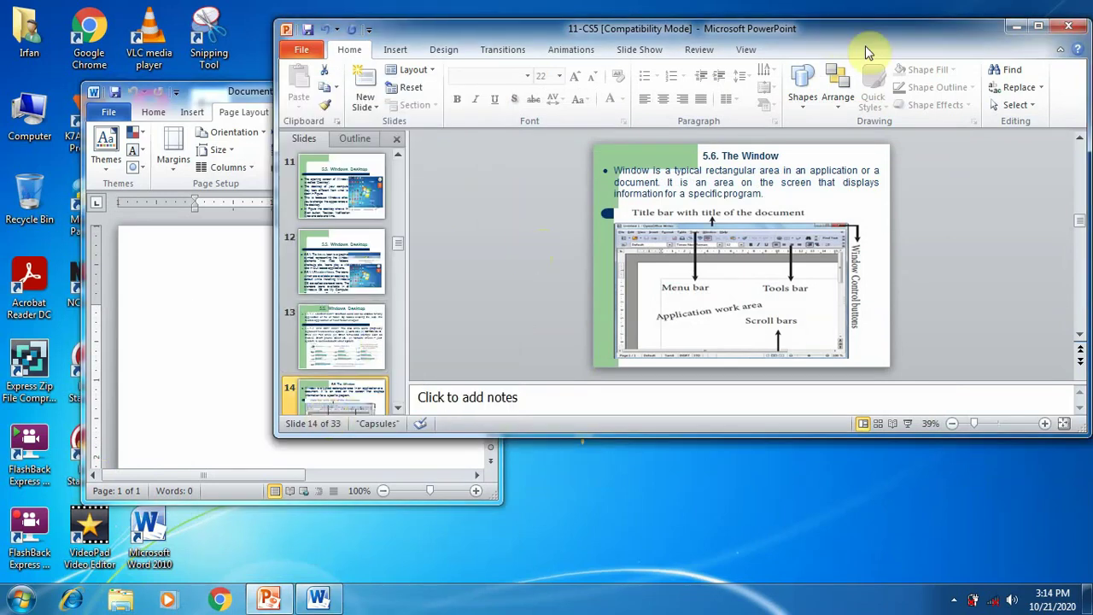
pyautogui.click(1040, 28)
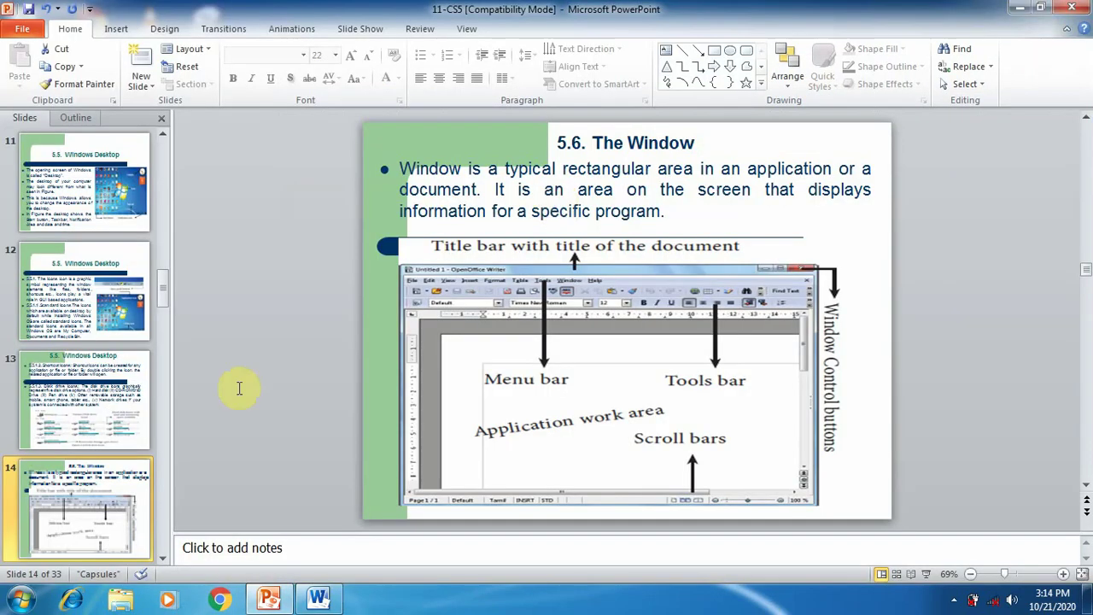
pyautogui.press('pagedown')
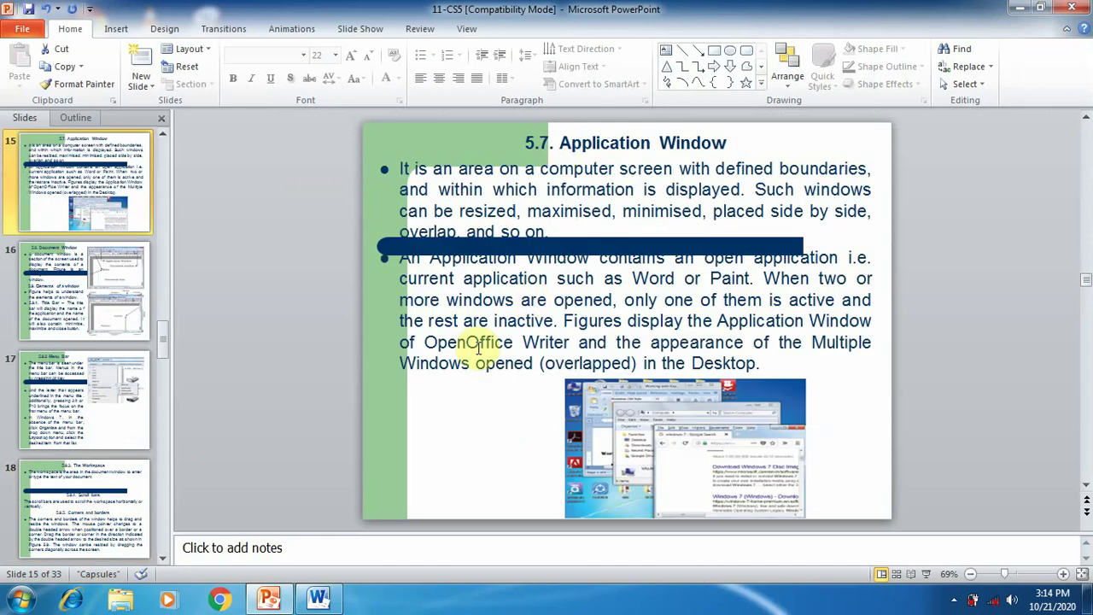
# Demonstrate minimizing and restoring the presentation, leaving both it and the Word window minimized to show the desktop
pyautogui.click(271, 600)
pyautogui.click(271, 600)
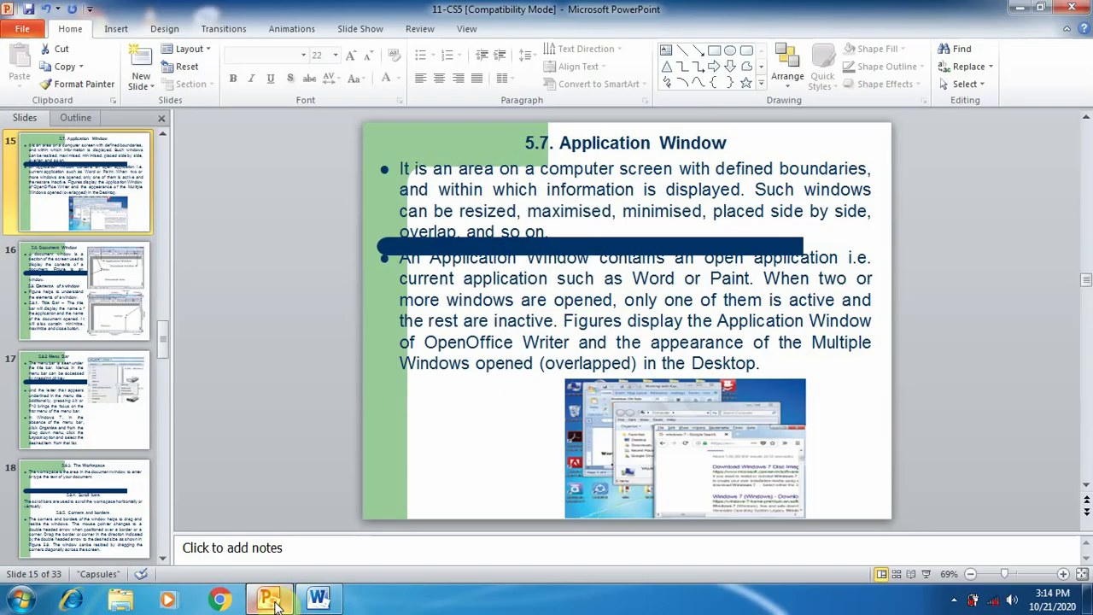
pyautogui.click(273, 601)
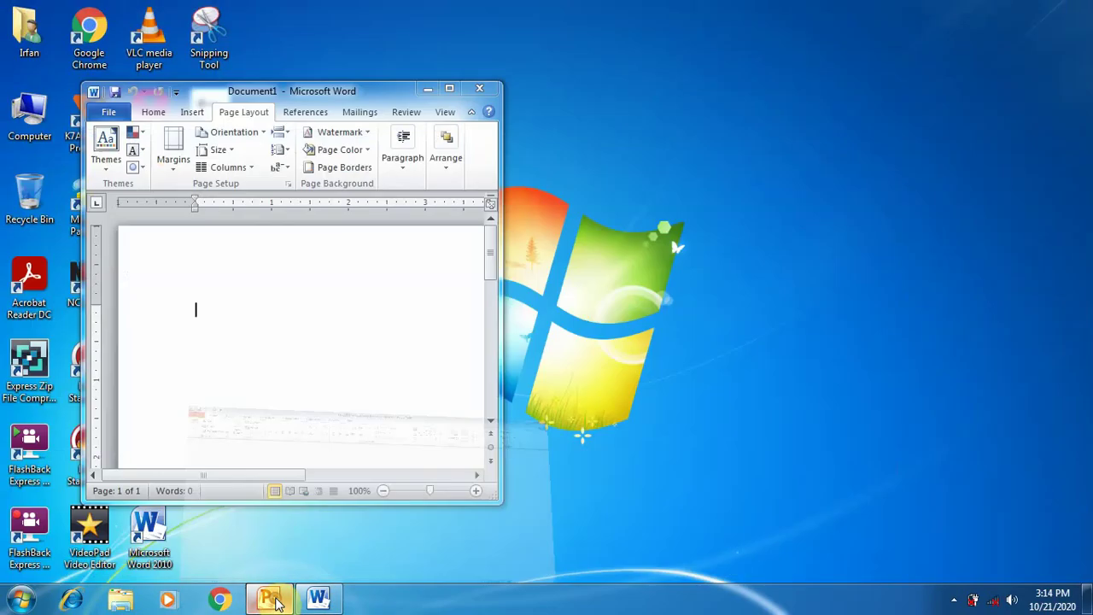
pyautogui.click(273, 601)
pyautogui.click(272, 600)
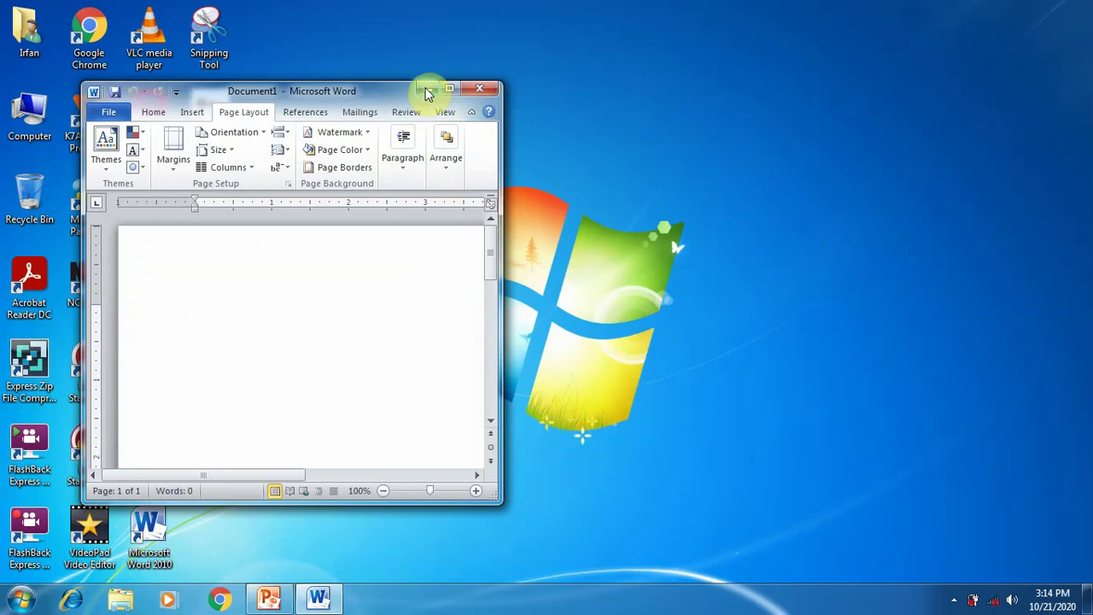
pyautogui.click(427, 91)
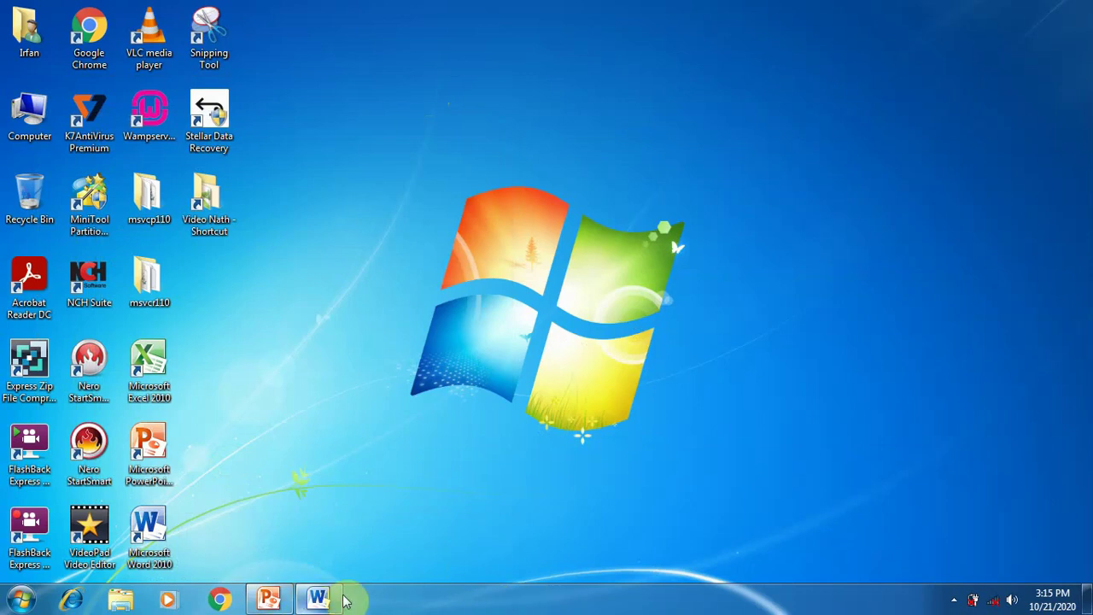
# Restore the Word and presentation windows in turn, and minimize the presentation to leave Word on the desktop
pyautogui.moveTo(318, 601)
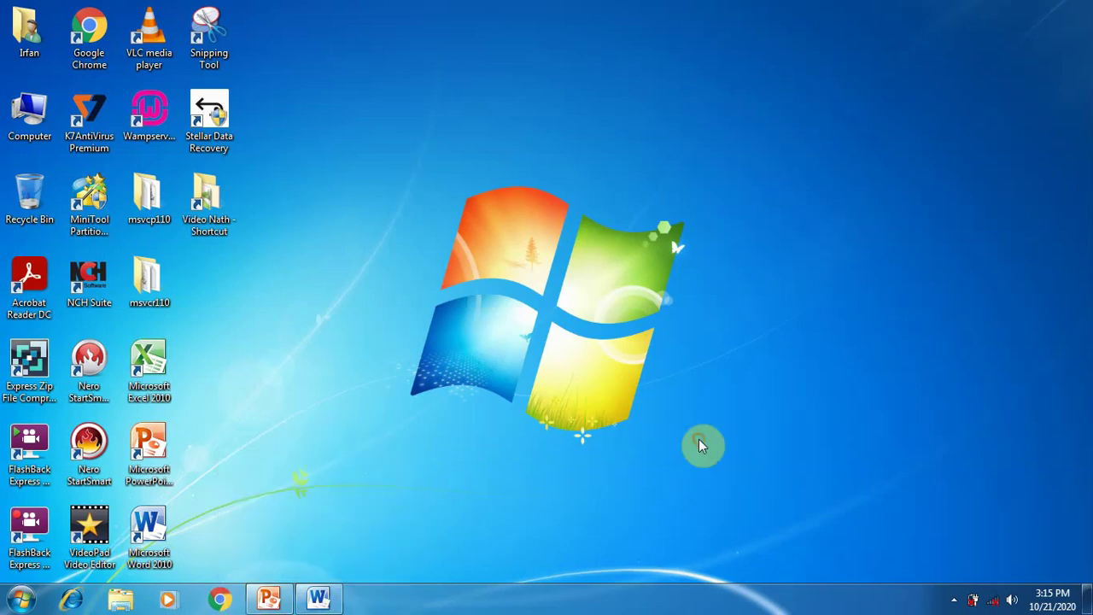
pyautogui.click(338, 600)
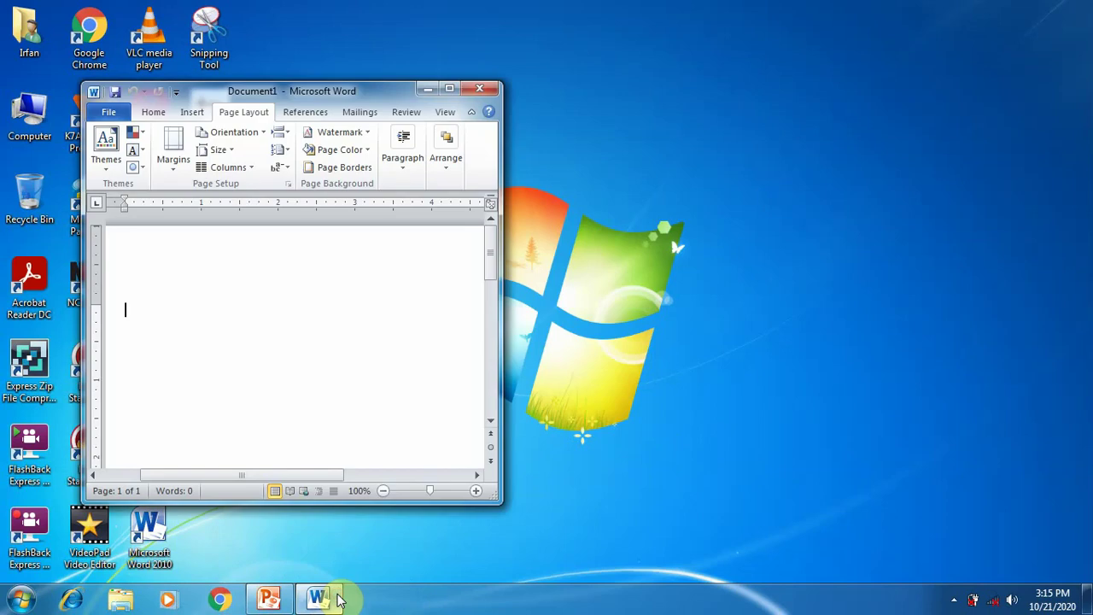
pyautogui.click(278, 602)
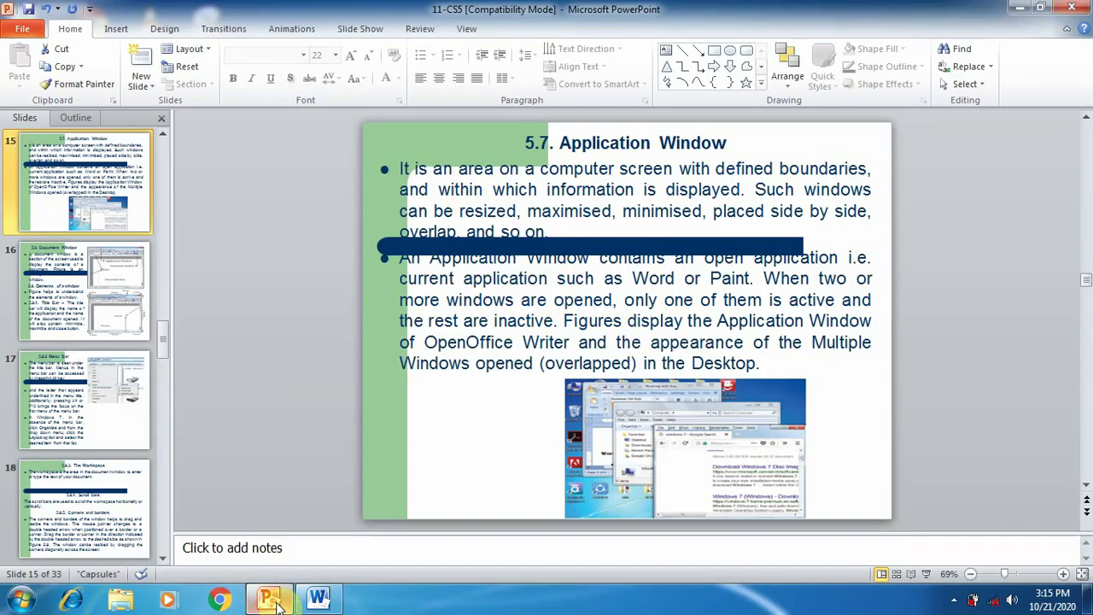
pyautogui.click(1026, 10)
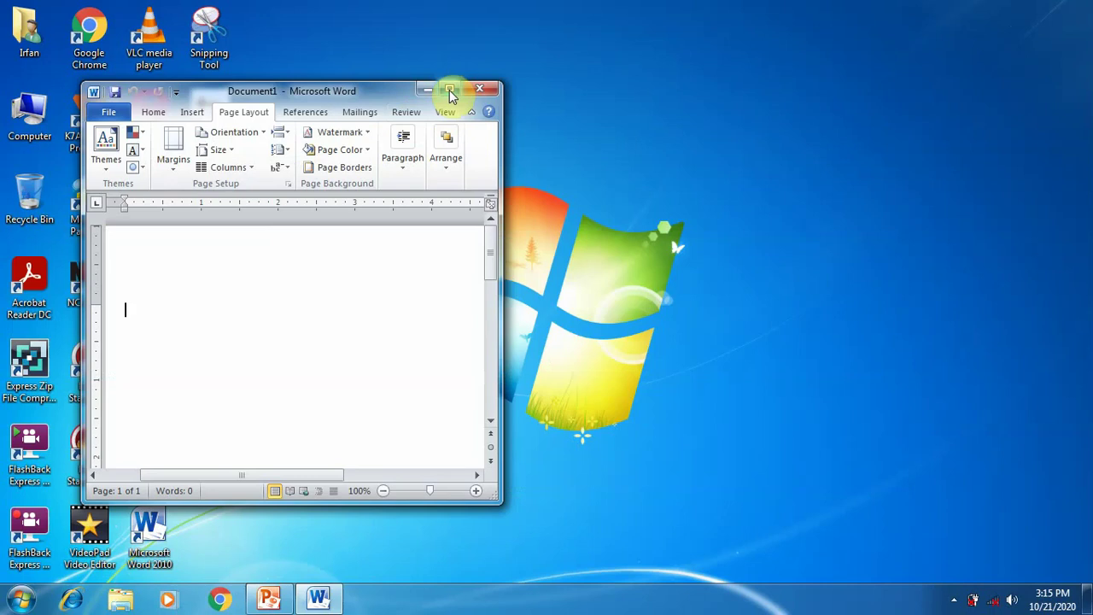
# Demonstrate maximizing the Word window and restoring it down several times
pyautogui.click(450, 90)
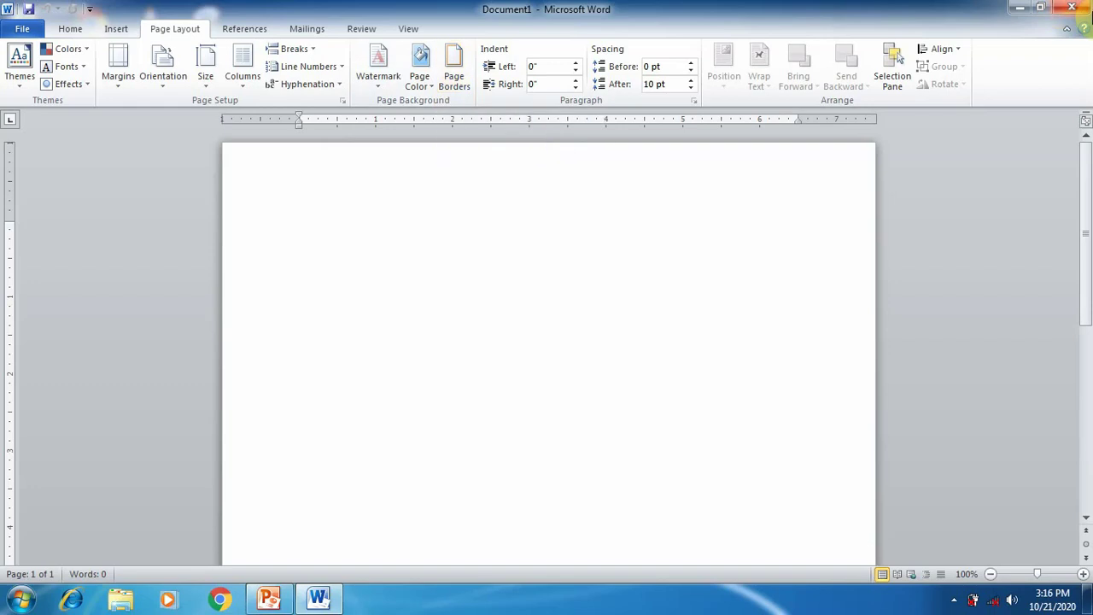
pyautogui.click(1040, 10)
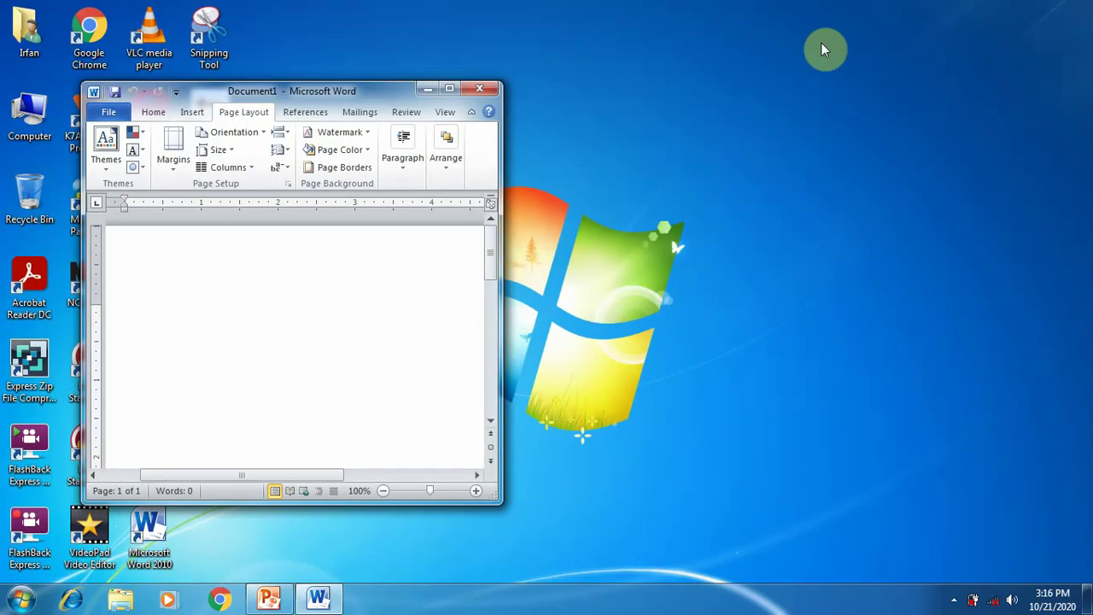
pyautogui.click(449, 91)
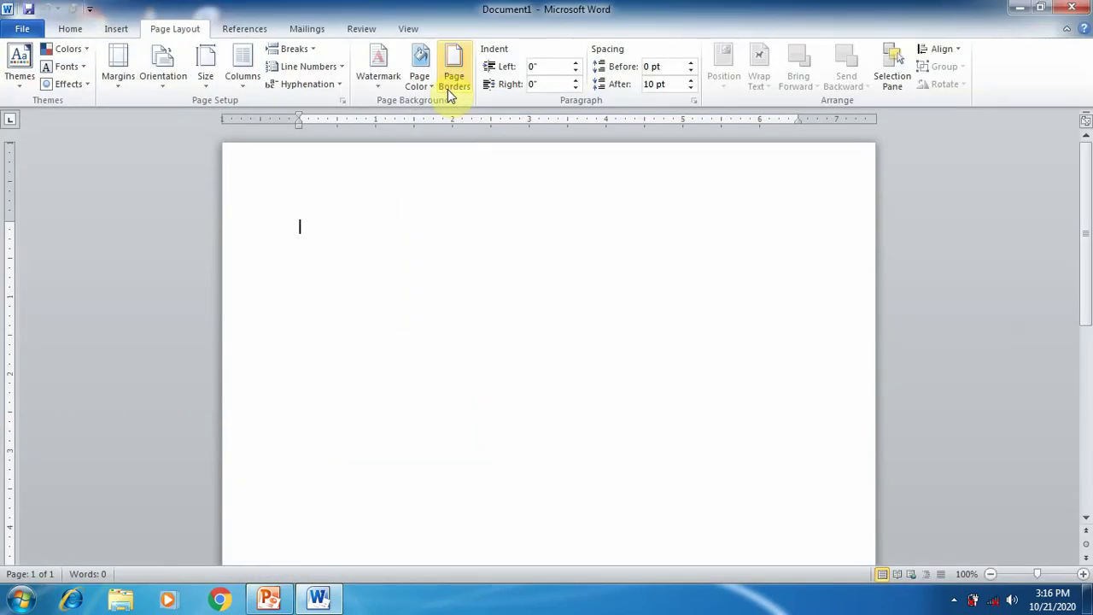
pyautogui.click(1042, 9)
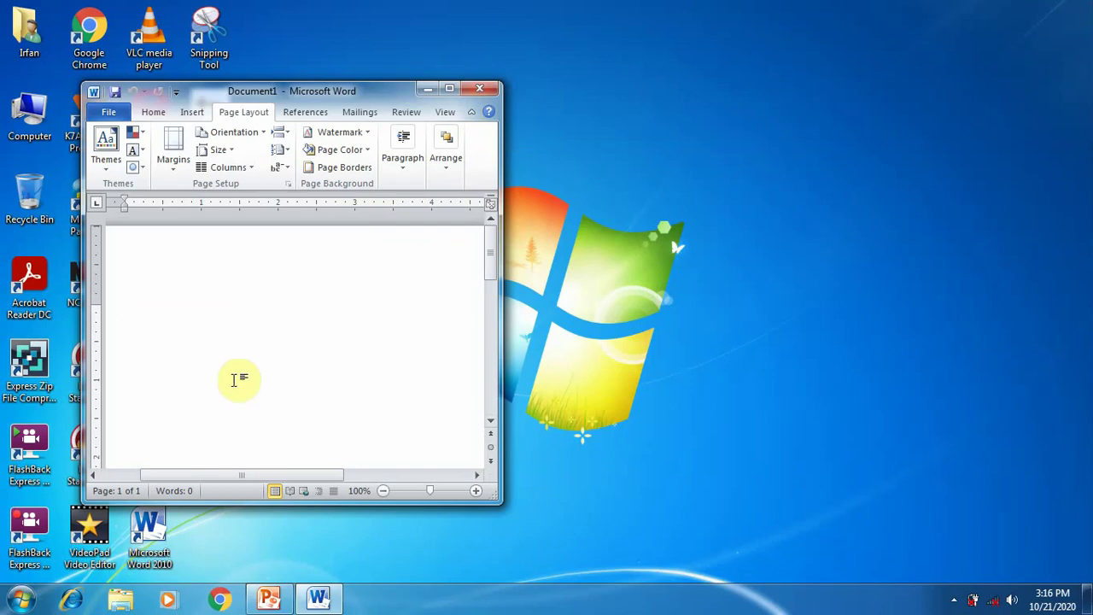
pyautogui.click(450, 90)
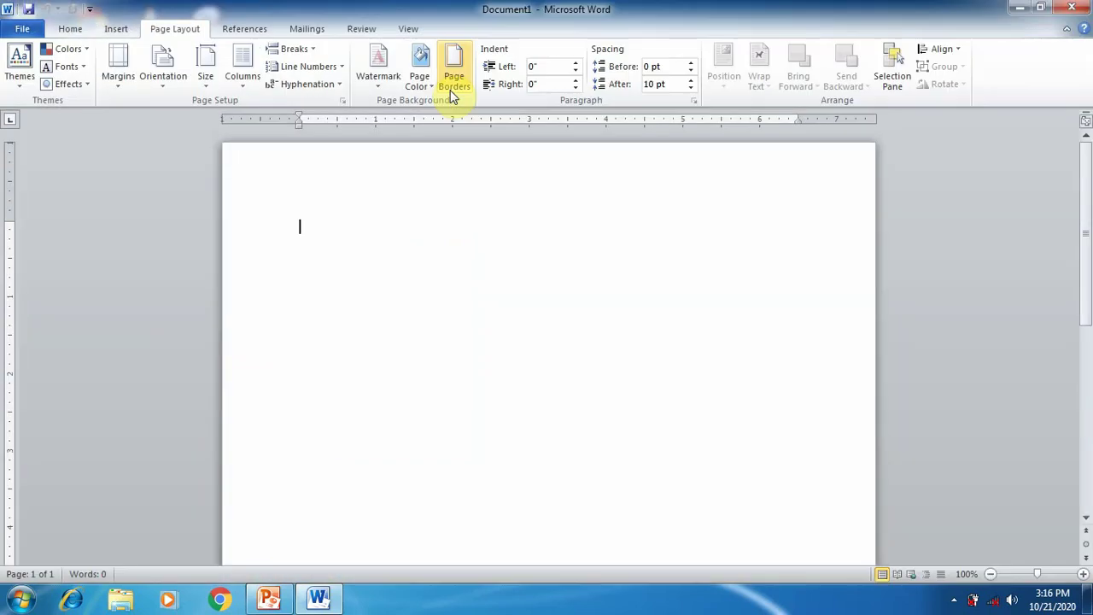
pyautogui.click(1045, 8)
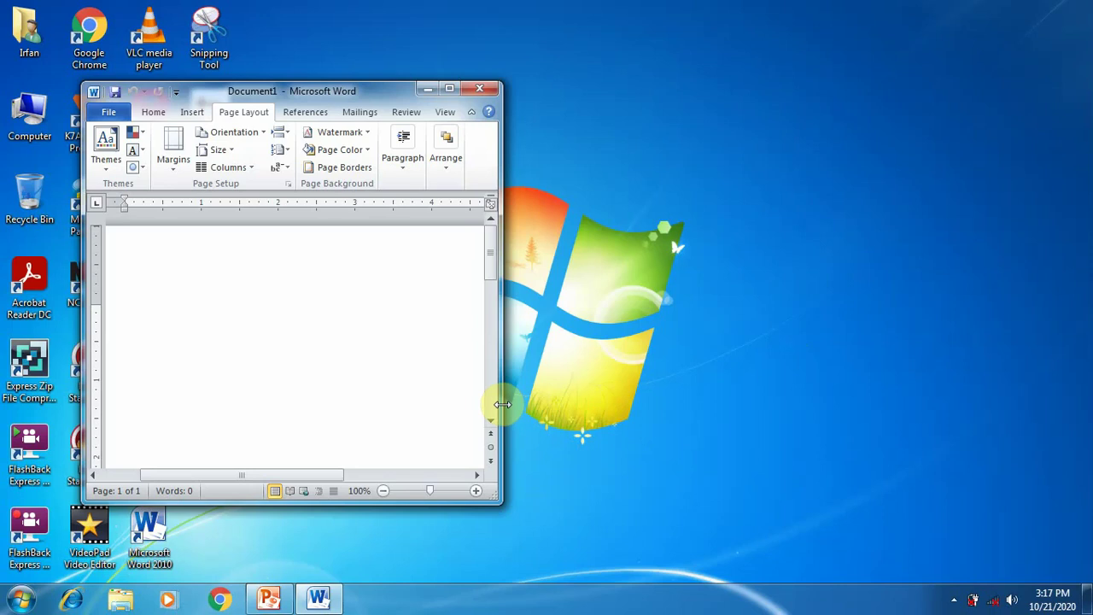
# Widen the Word window to about three quarters of the screen width, and maximize and restore it down at that size
pyautogui.moveTo(500, 390); pyautogui.dragTo(822, 393)
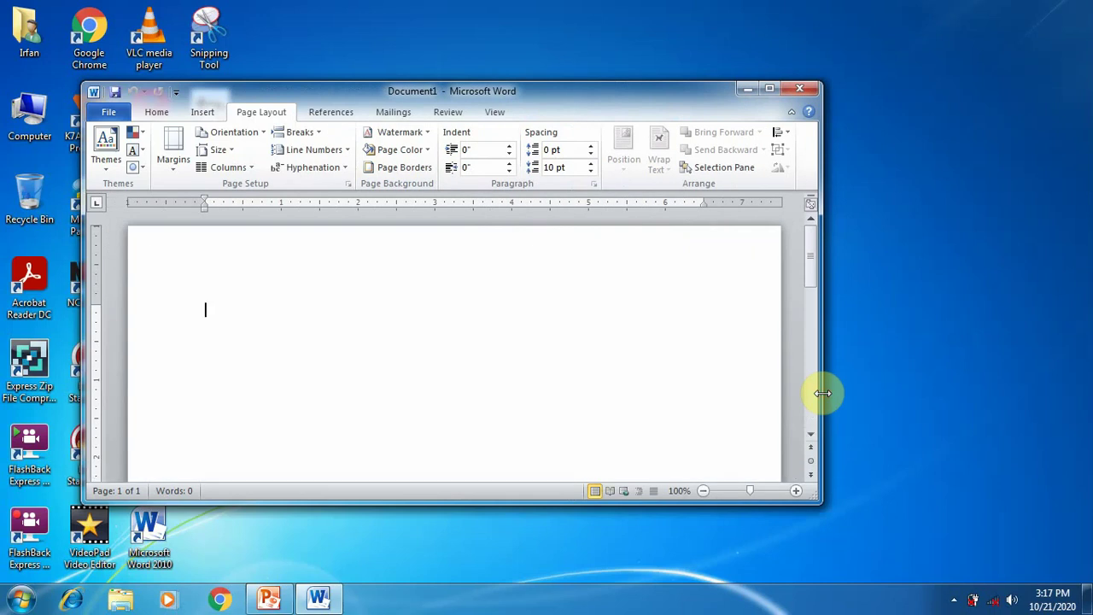
pyautogui.click(770, 90)
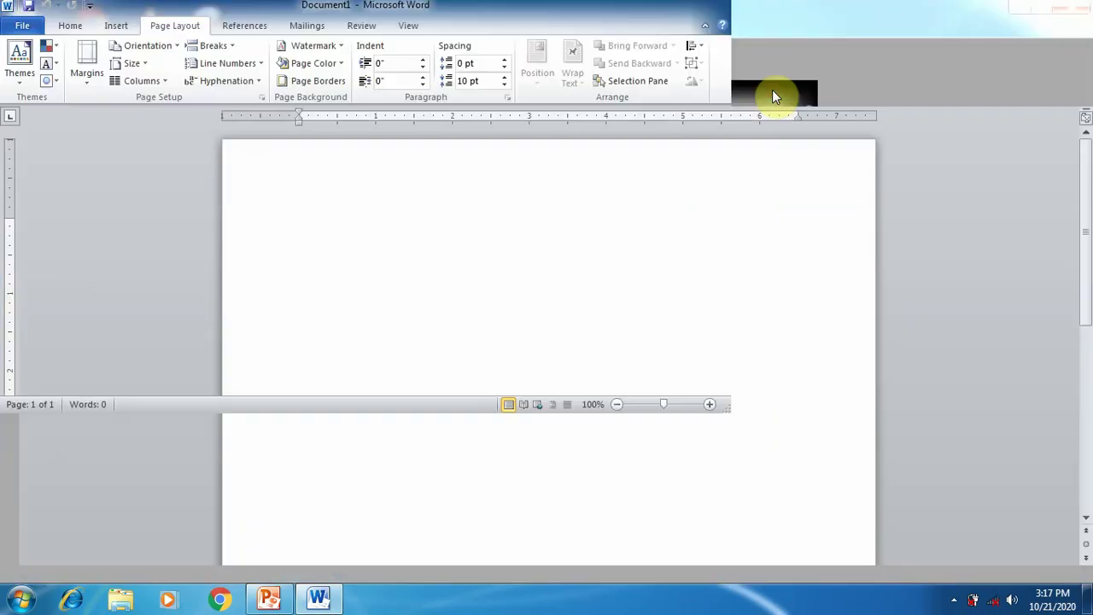
pyautogui.click(1039, 8)
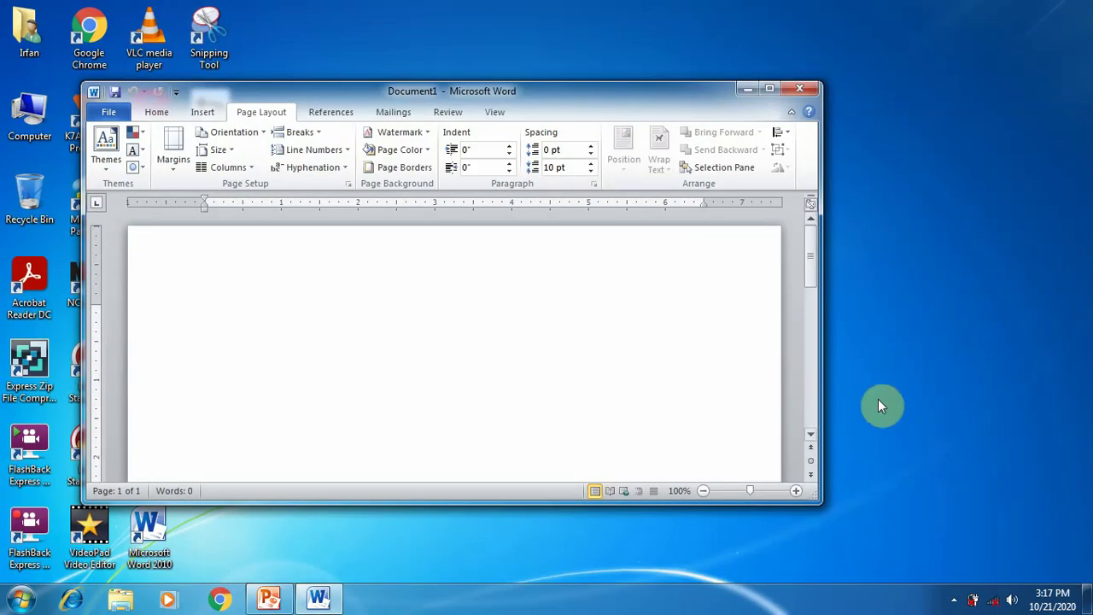
pyautogui.click(720, 359)
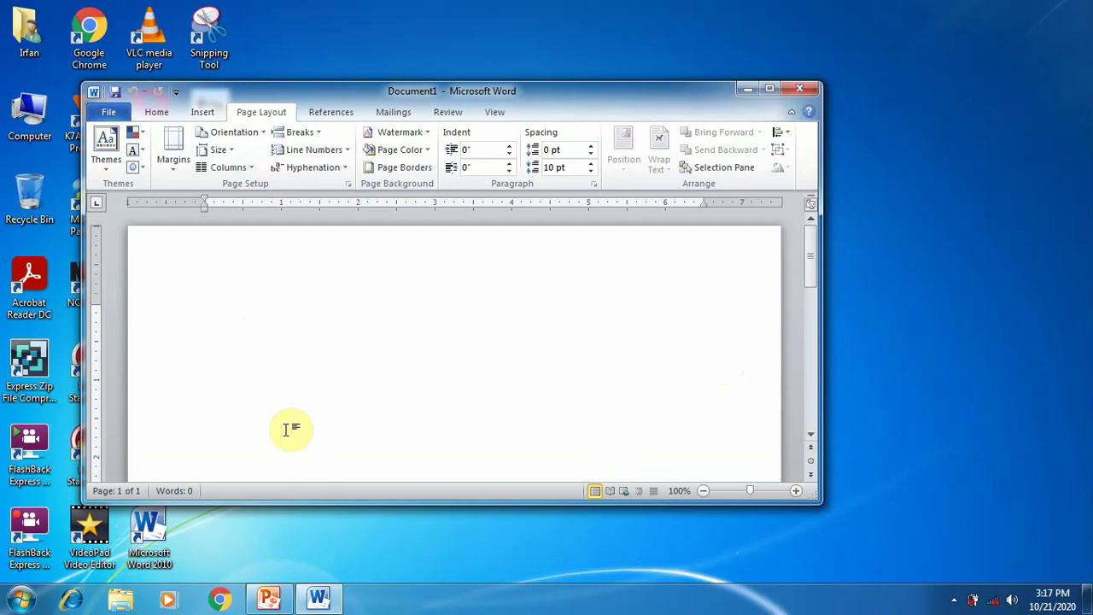
# Close the Word window and return to the Application Window slide in the PowerPoint presentation
pyautogui.click(807, 89)
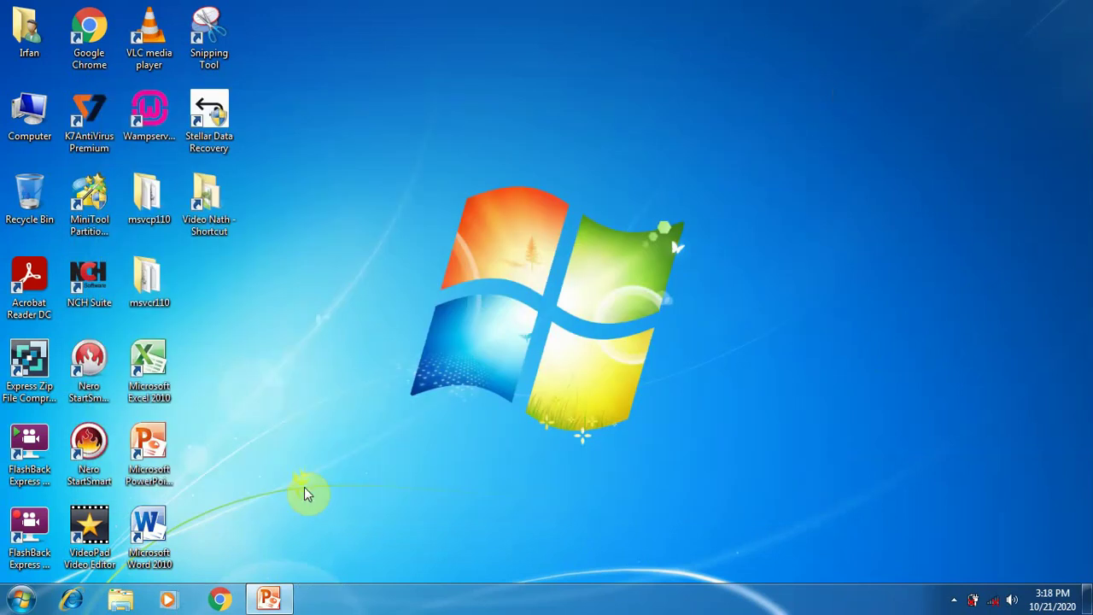
pyautogui.click(270, 600)
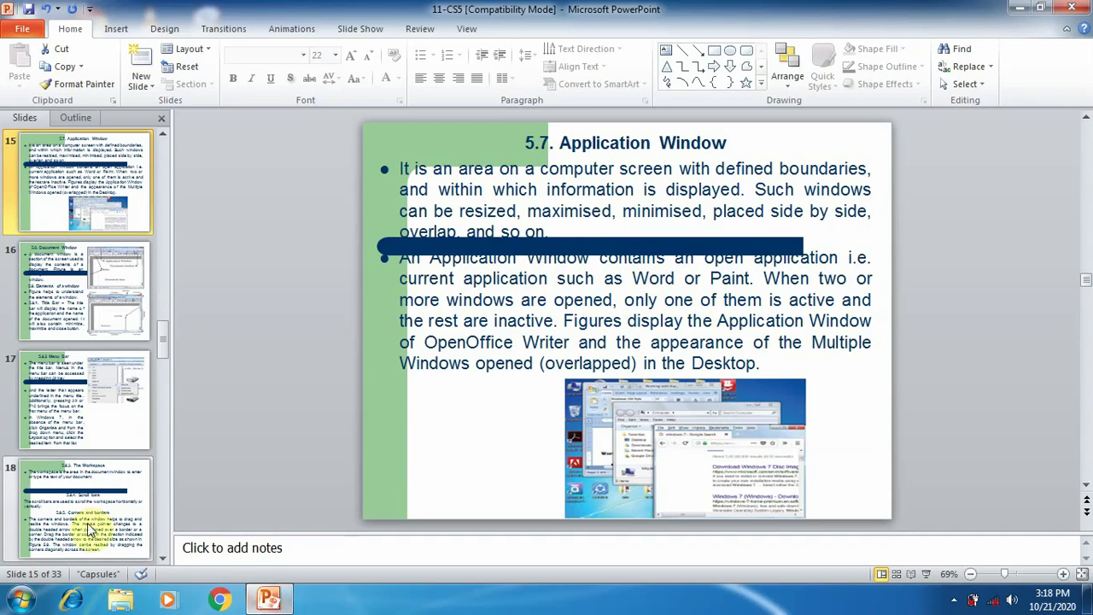
pyautogui.click(139, 299)
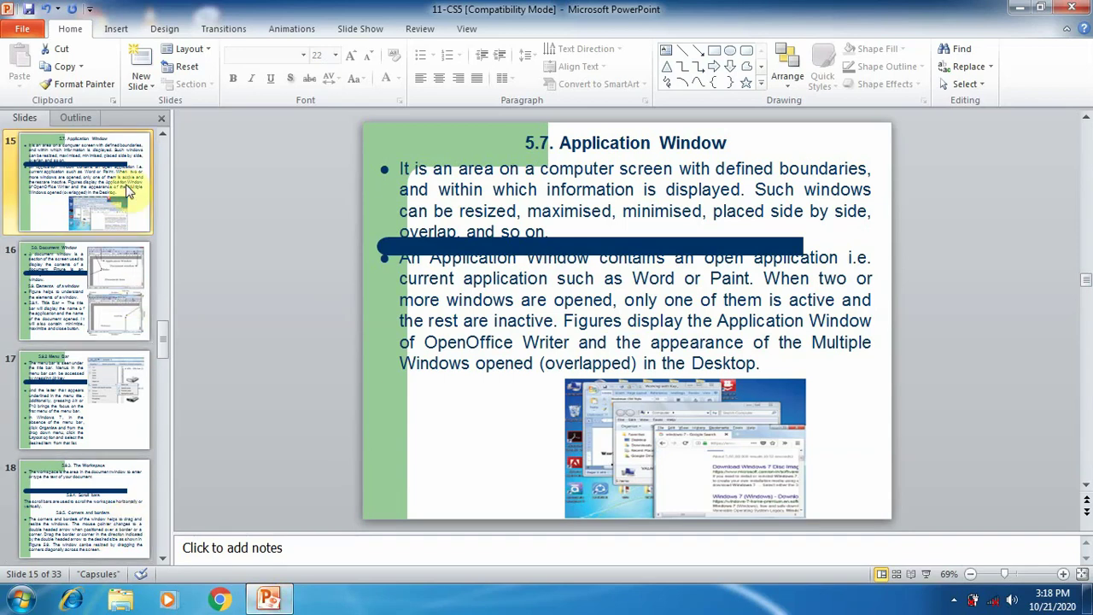
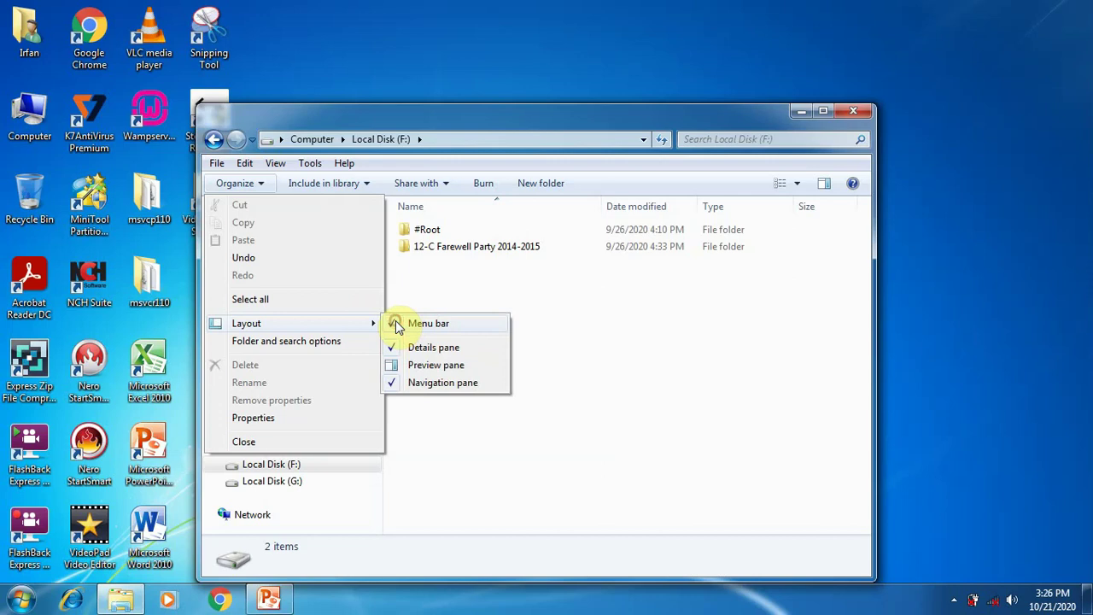
# Hide the menu bar of the Local Disk (F:) window and show it again using the Layout options
pyautogui.click(396, 326)
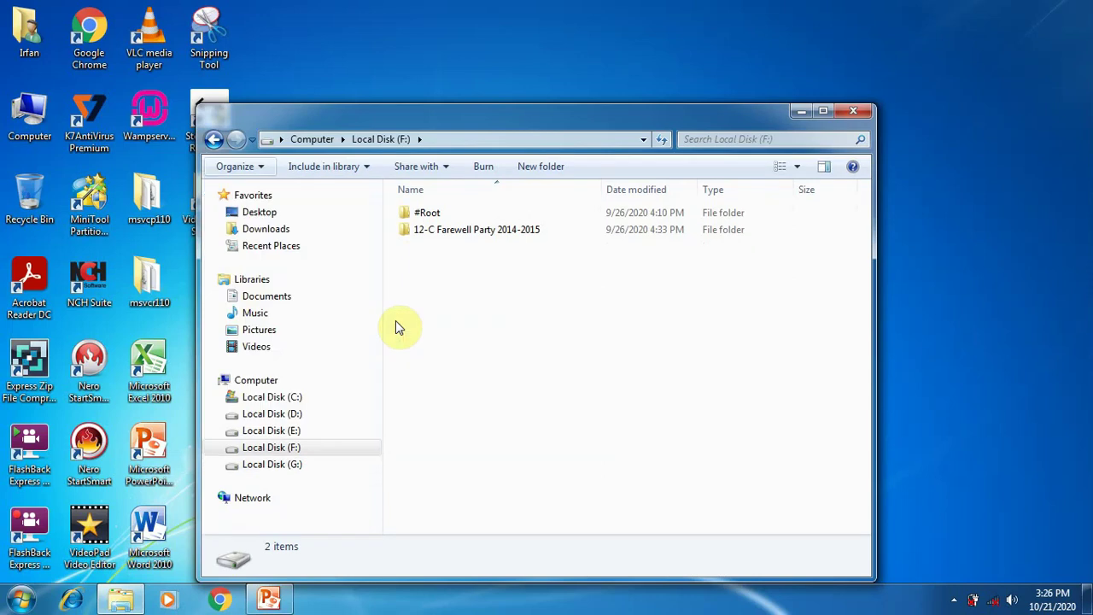
pyautogui.click(262, 169)
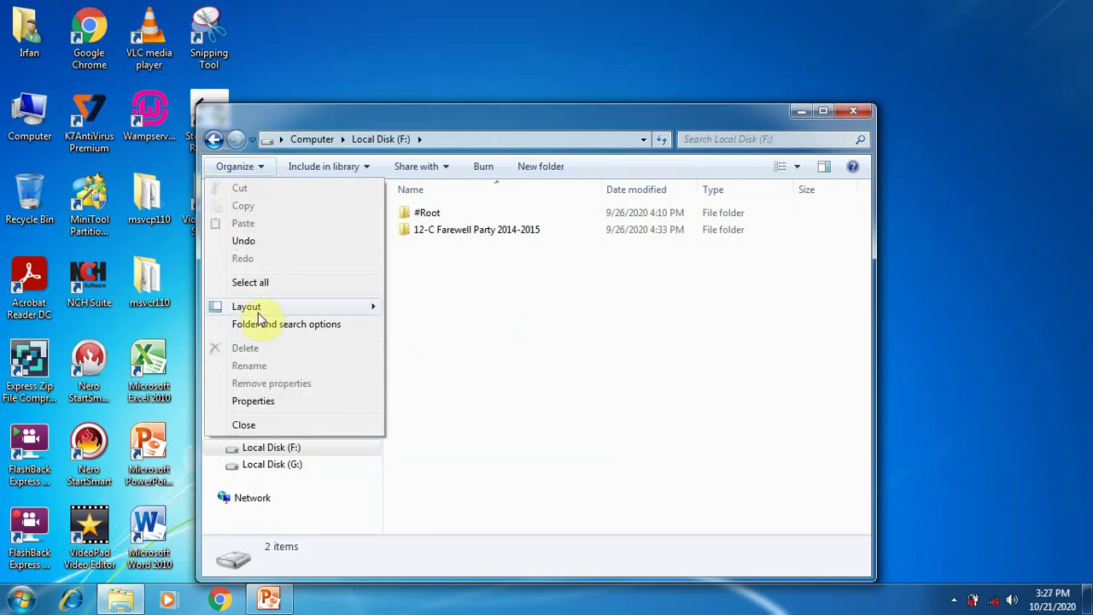
pyautogui.moveTo(260, 314)
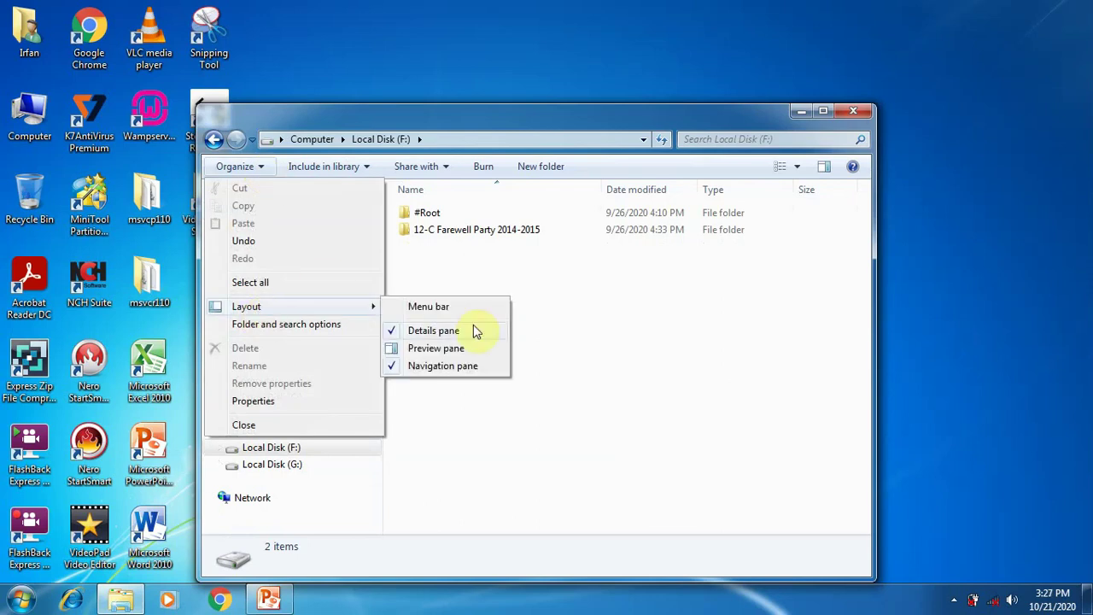
pyautogui.click(419, 305)
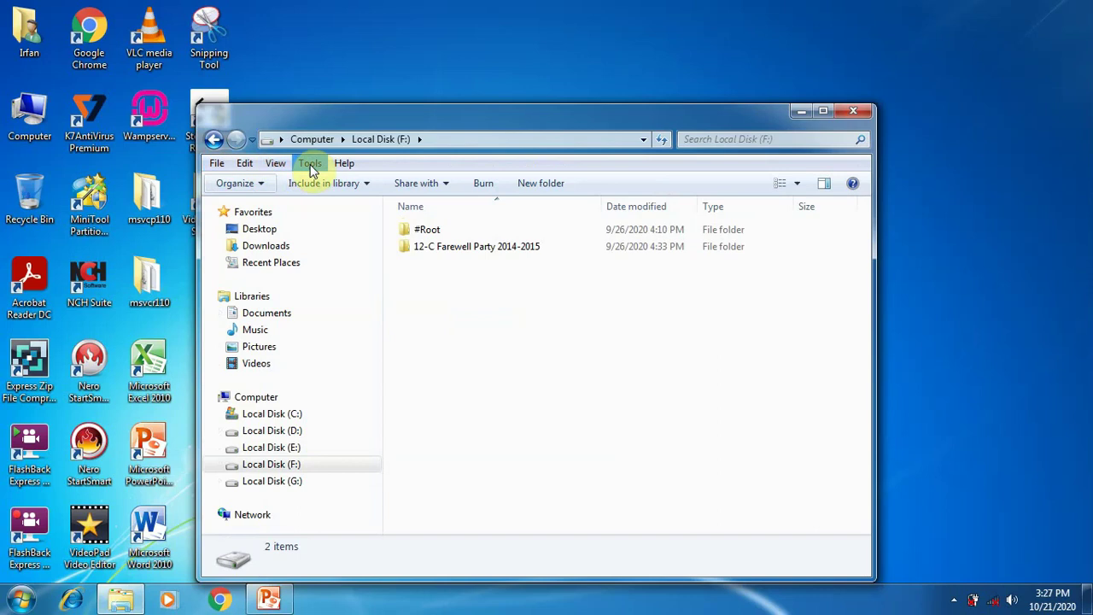
# Create a new folder in Local Disk (F:) and name it demo for 11
pyautogui.click(216, 163)
pyautogui.moveTo(241, 208)
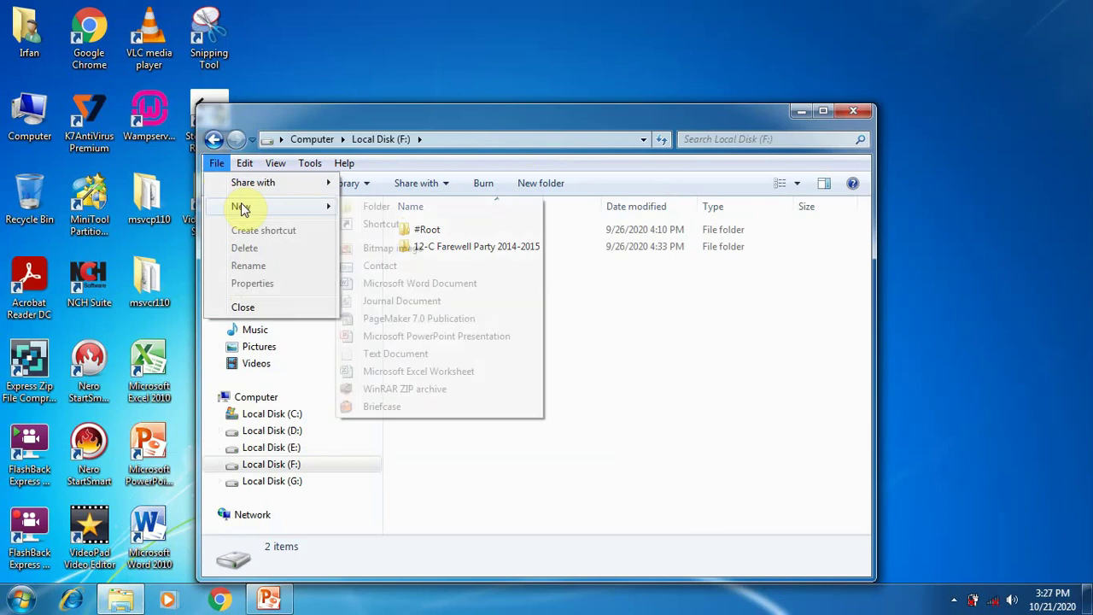
pyautogui.click(386, 207)
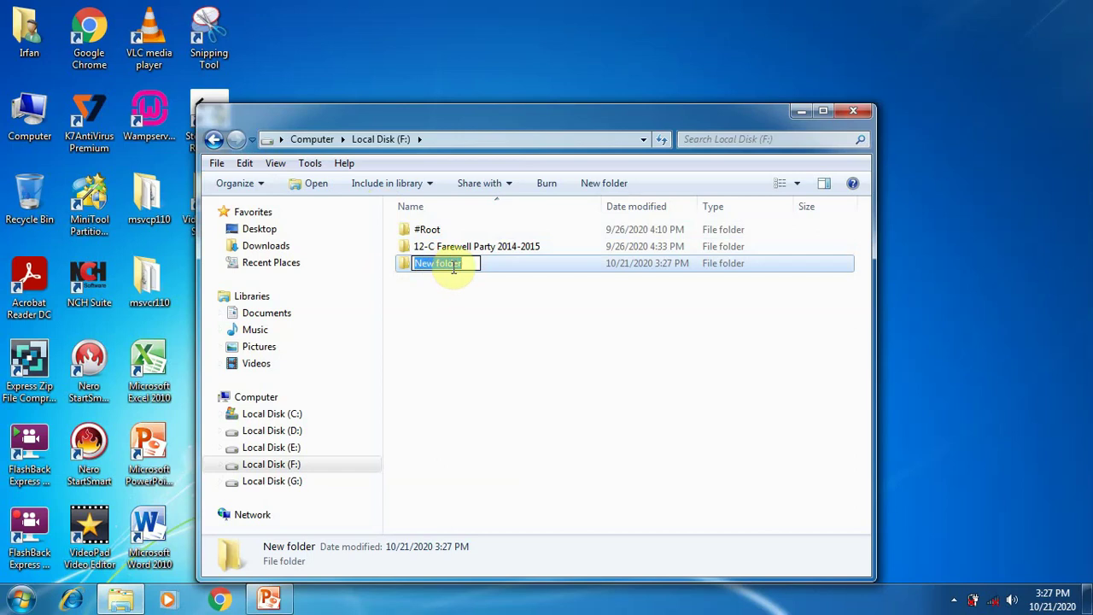
pyautogui.press('BackSpace')
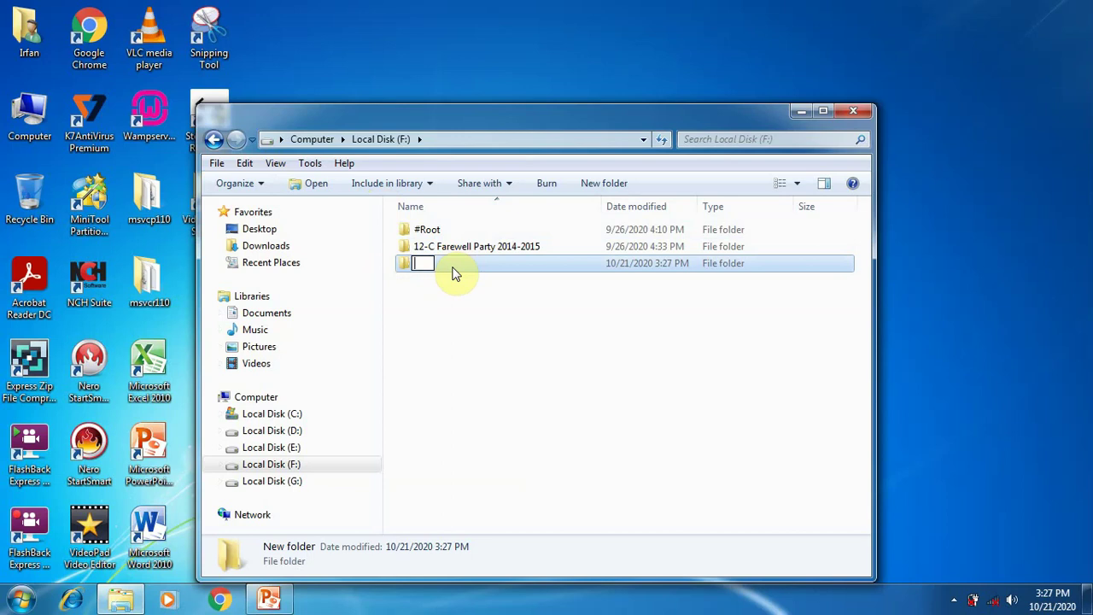
pyautogui.write('e')
pyautogui.press('BackSpace')
pyautogui.write('demo for')
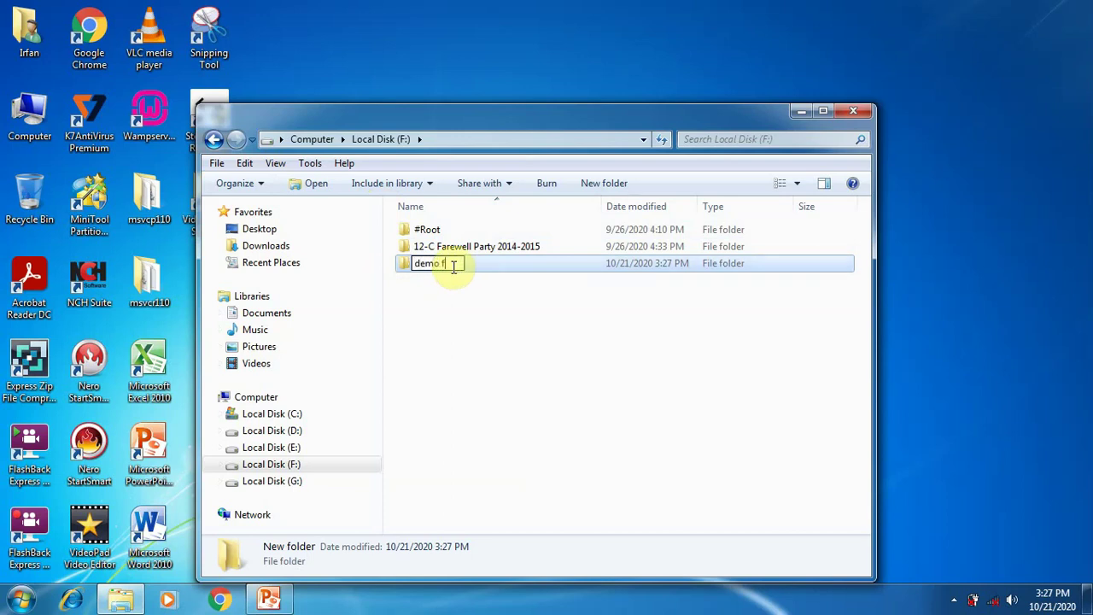
pyautogui.write('11')
pyautogui.press('Return')
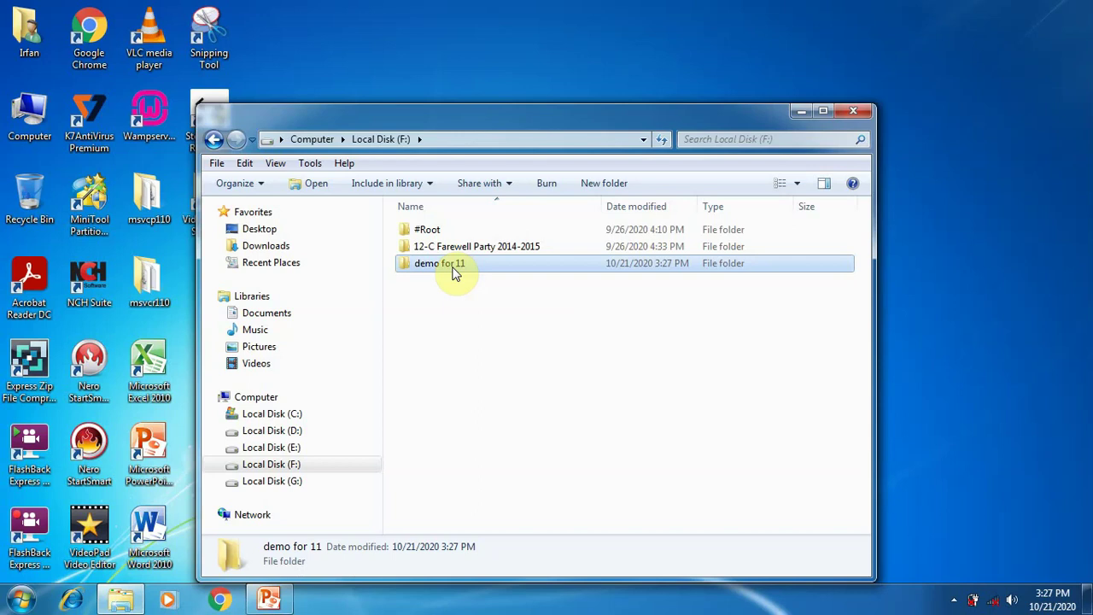
# Switch to PowerPoint, show the Method II slide on creating a desktop folder, and minimize all windows to reveal the desktop
pyautogui.click(270, 601)
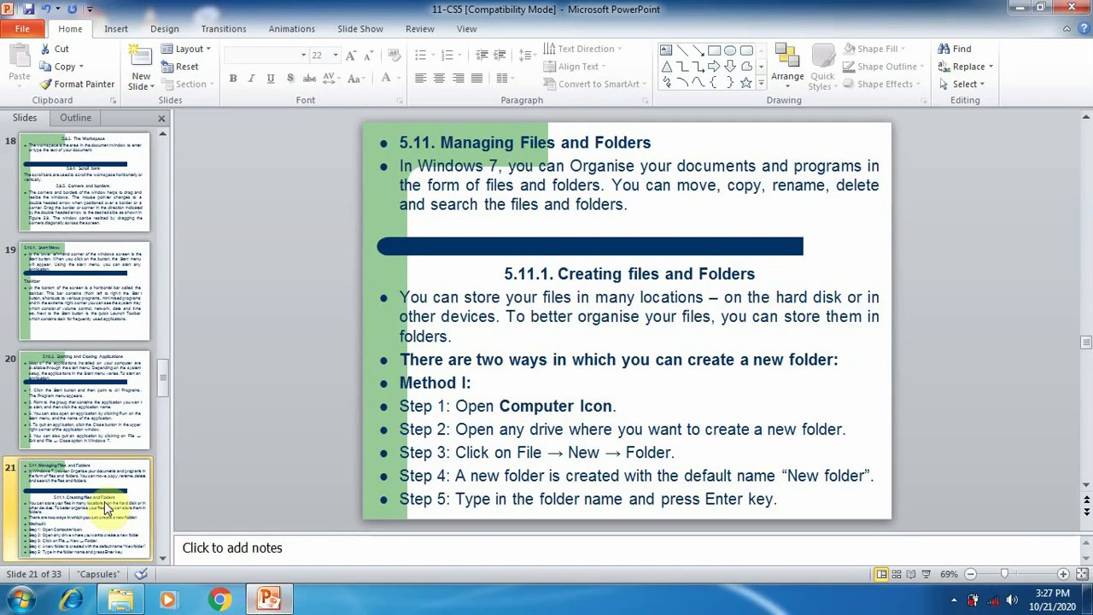
pyautogui.press('pagedown')
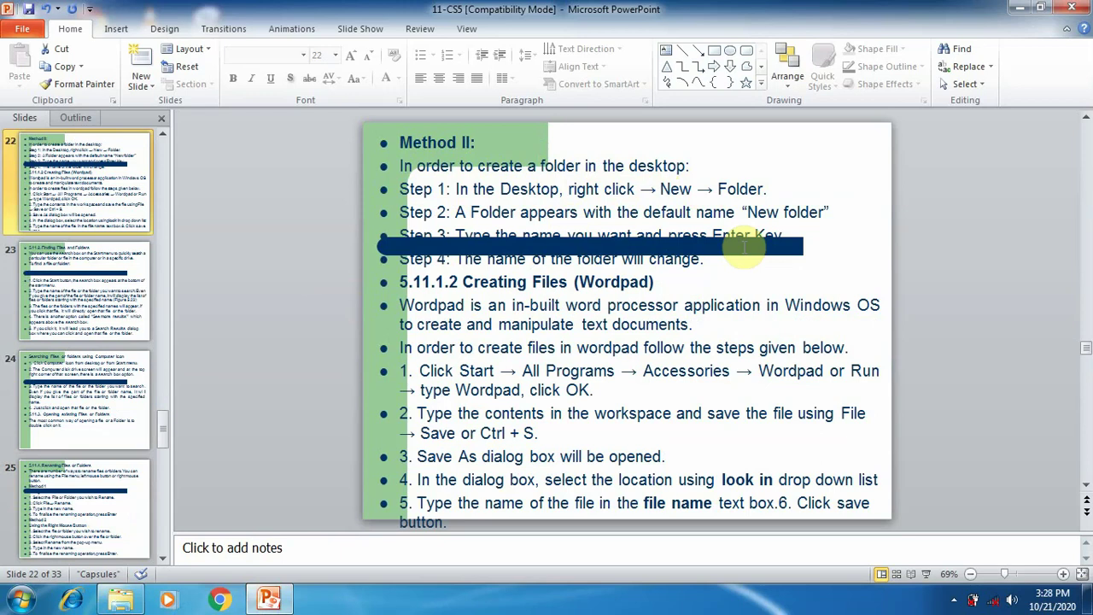
pyautogui.click(1018, 9)
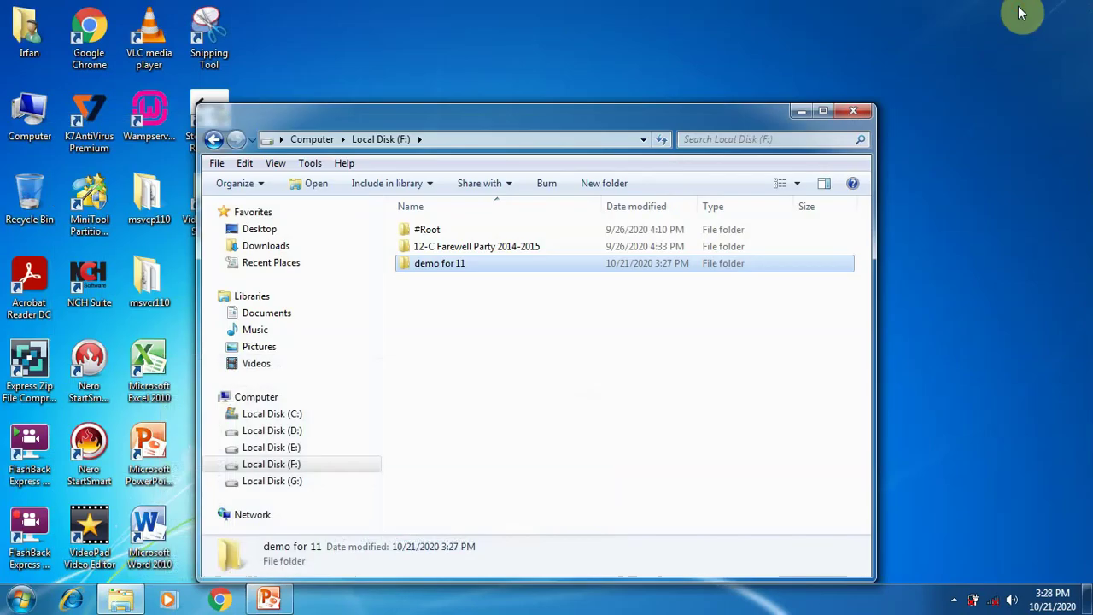
pyautogui.click(805, 108)
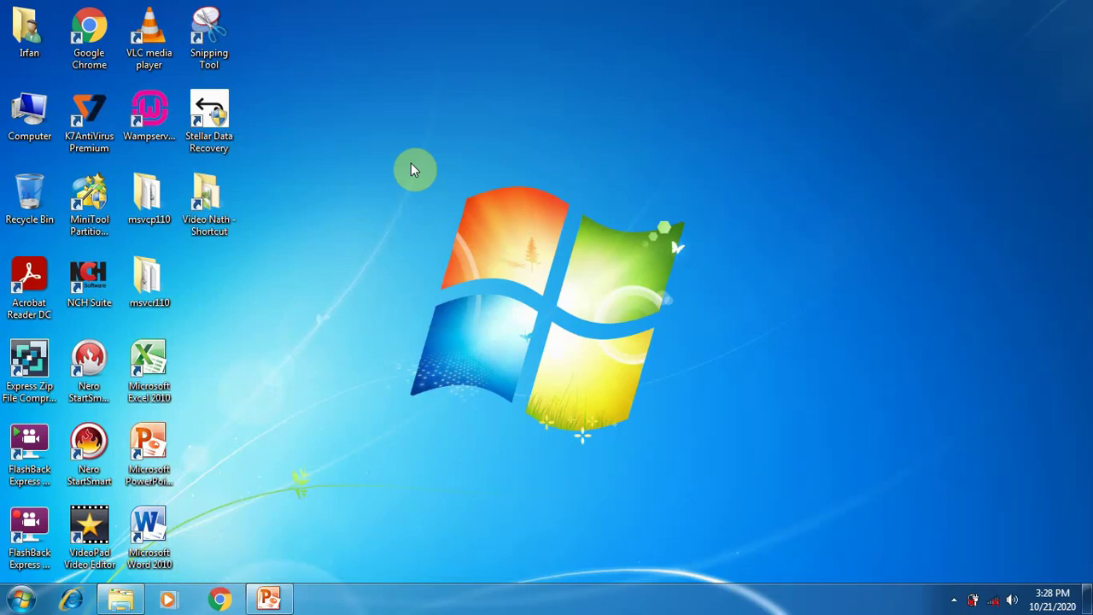
# Create a new folder on the desktop and name it demo for 11, with a space before the number
pyautogui.rightClick(381, 227)
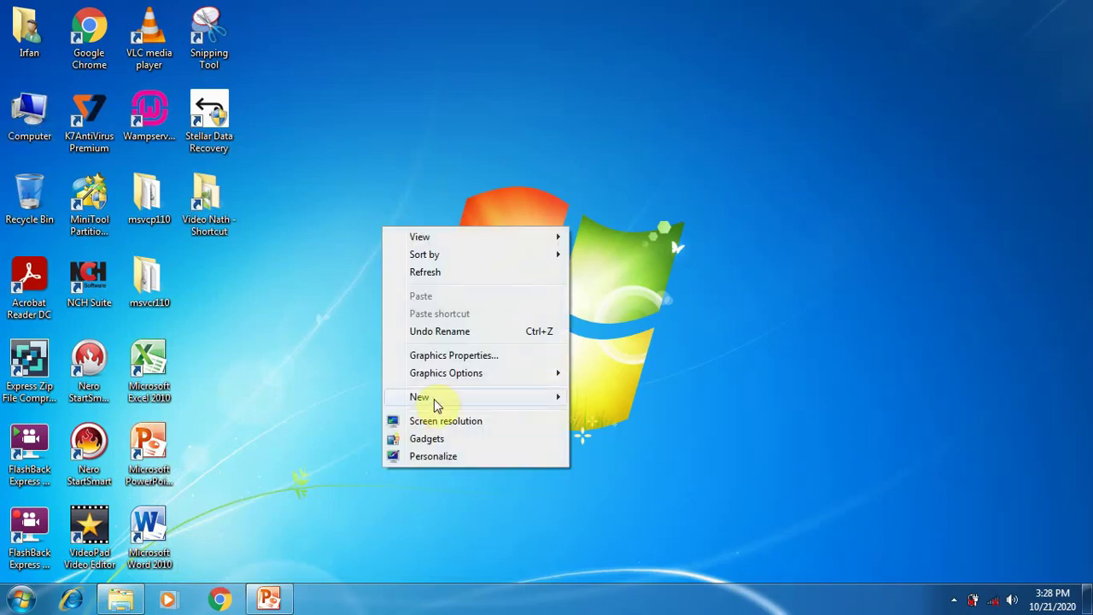
pyautogui.moveTo(434, 408)
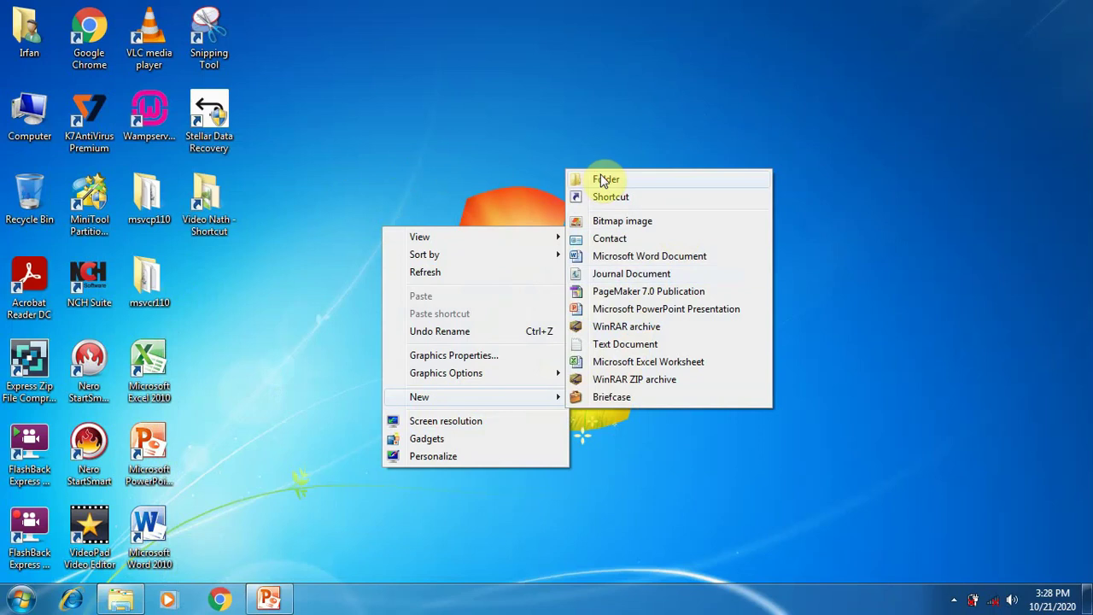
pyautogui.click(601, 180)
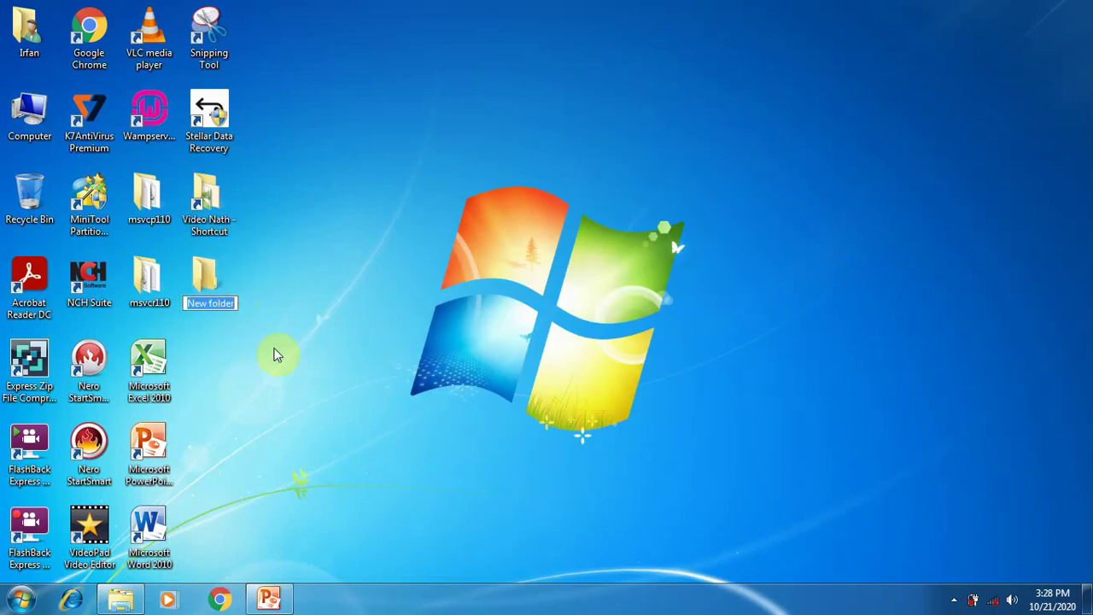
pyautogui.press('BackSpace')
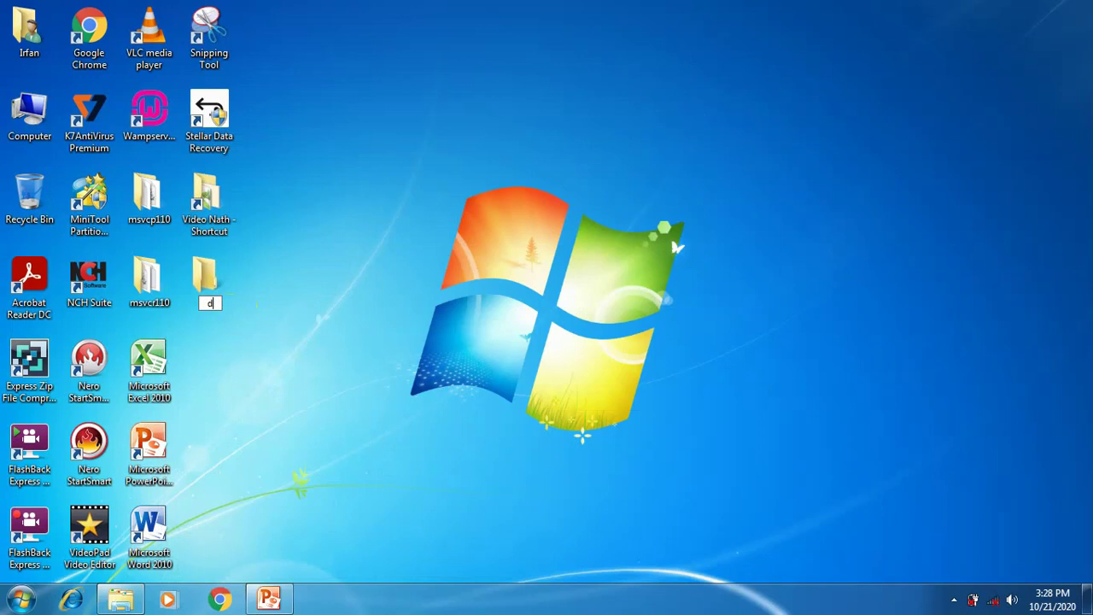
pyautogui.write('demo for11')
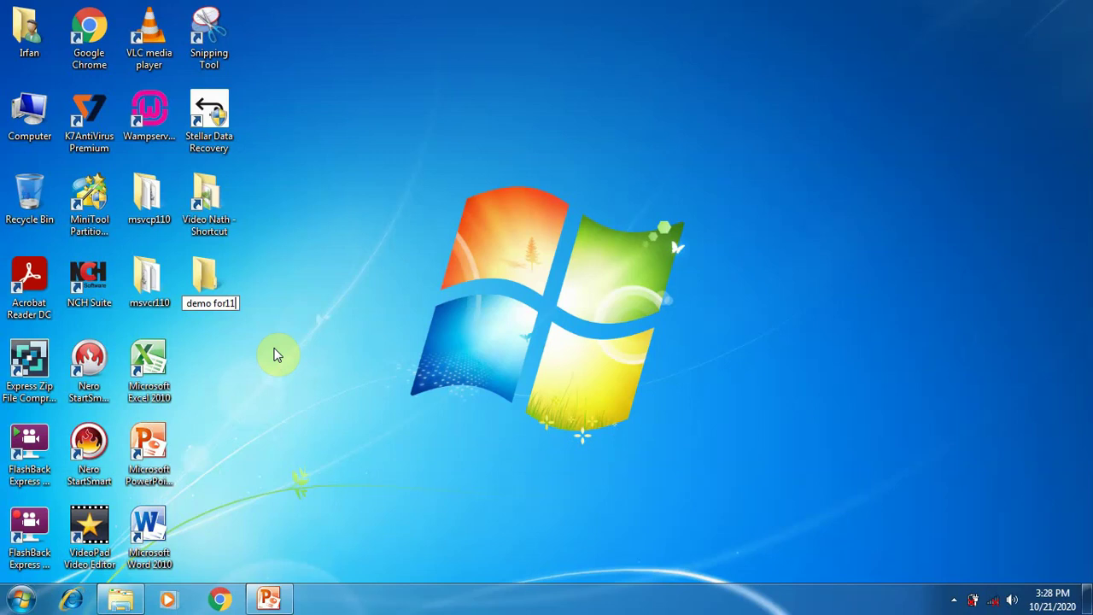
pyautogui.press('Return')
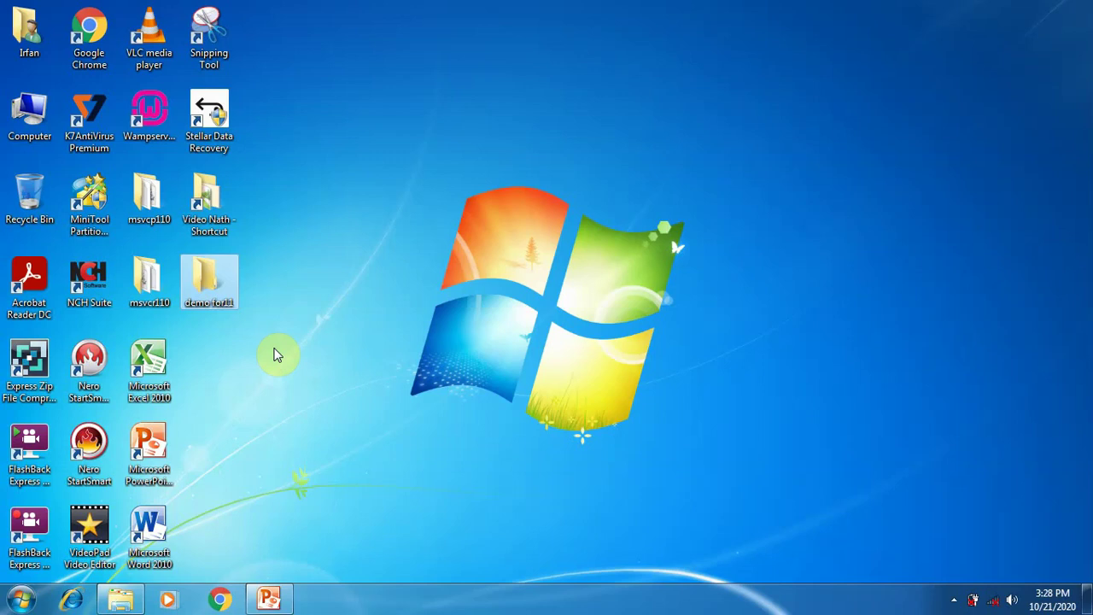
pyautogui.press('F2')
pyautogui.press('End')
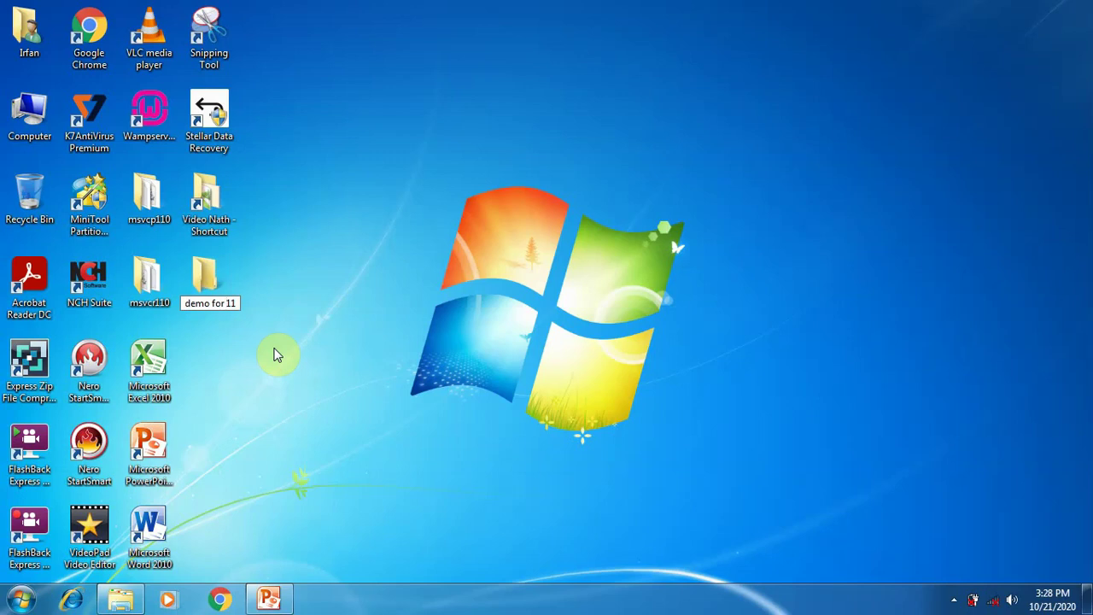
pyautogui.press('Return')
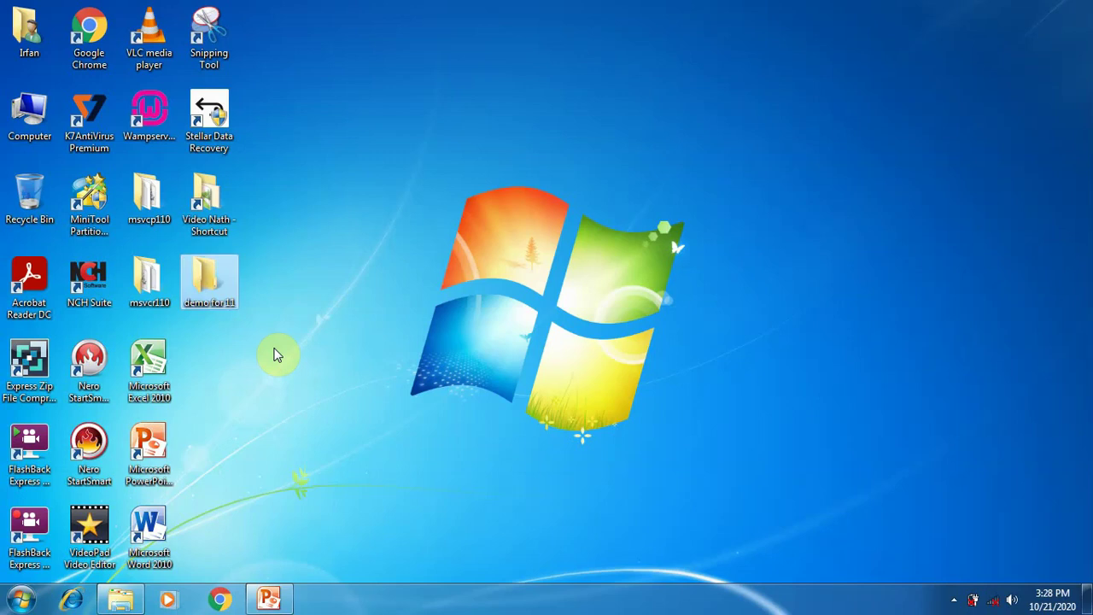
# Create a second desktop folder with the same name, demo for 11, accept merging the two, and check the merged folder's contents
pyautogui.rightClick(379, 395)
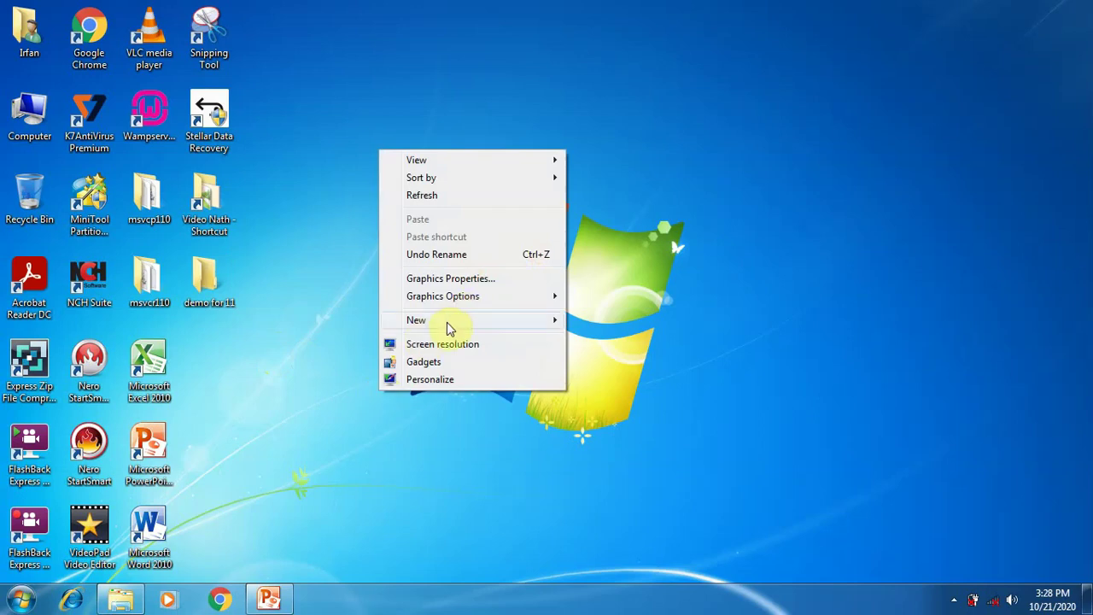
pyautogui.moveTo(446, 323)
pyautogui.click(601, 322)
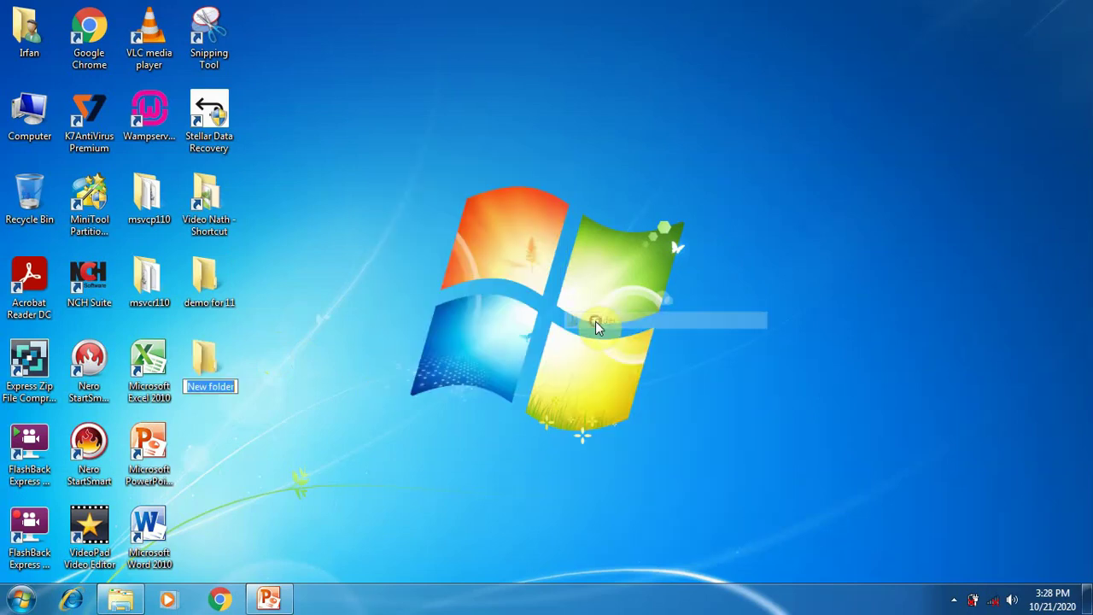
pyautogui.write('dem')
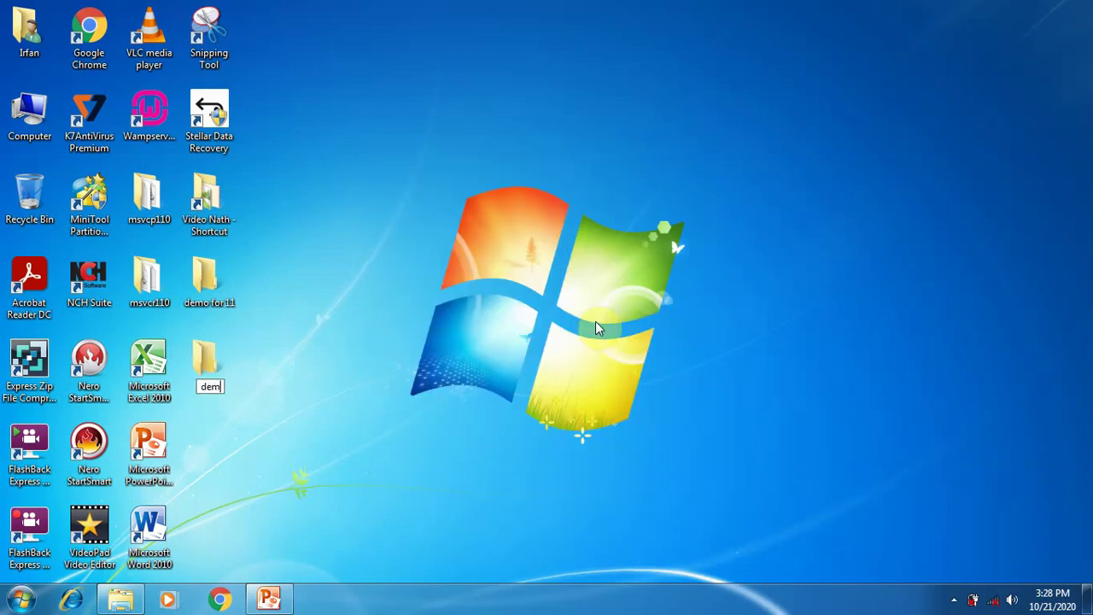
pyautogui.write('o for 11')
pyautogui.press('BackSpace')
pyautogui.press('BackSpace')
pyautogui.write('11')
pyautogui.press('Return')
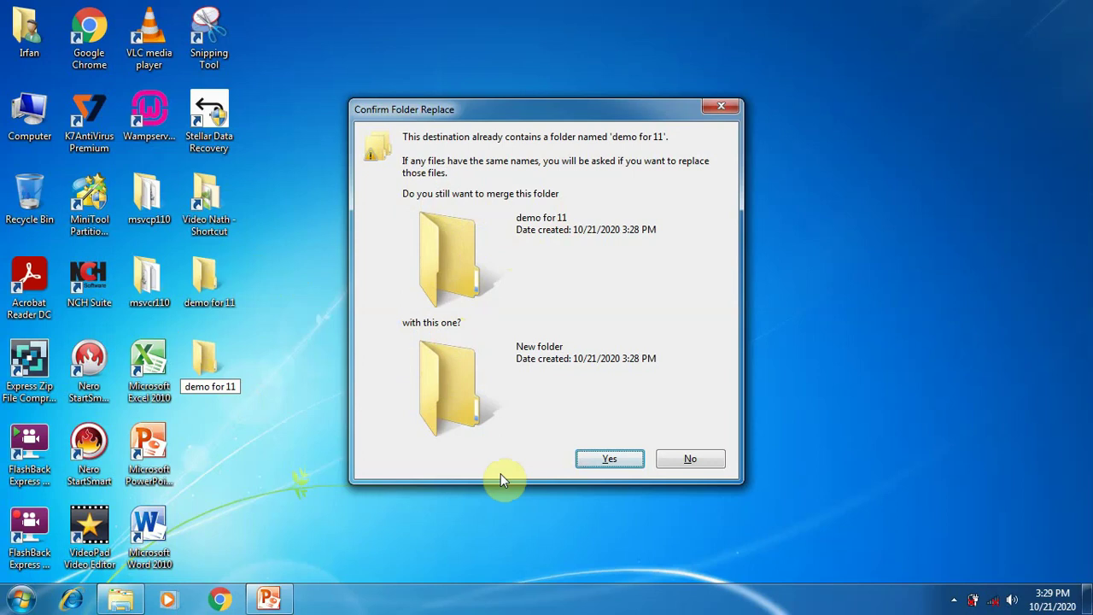
pyautogui.click(620, 458)
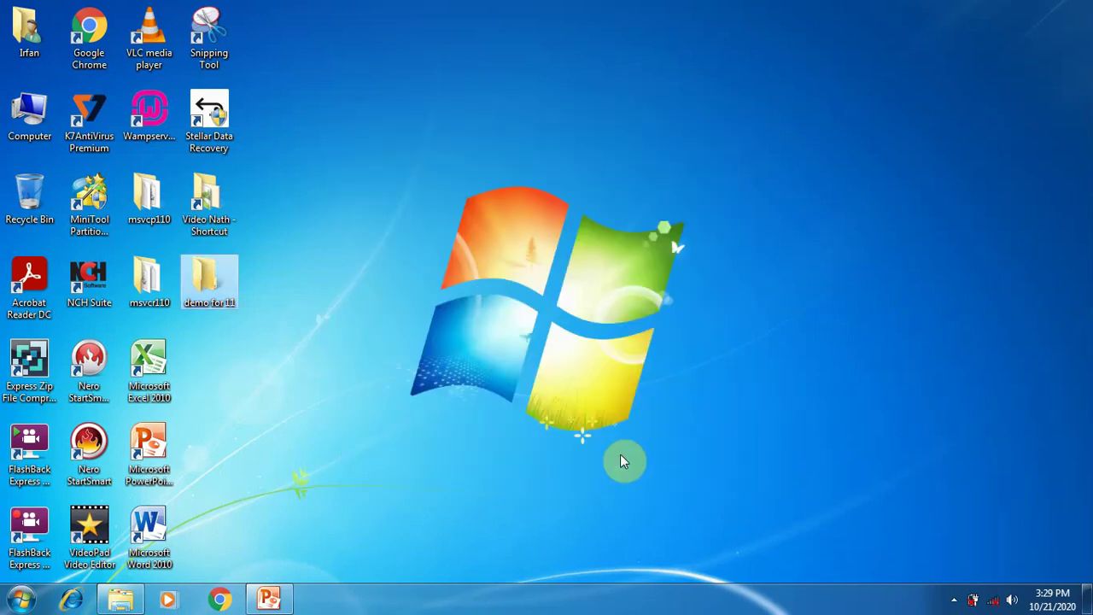
pyautogui.doubleClick(221, 297)
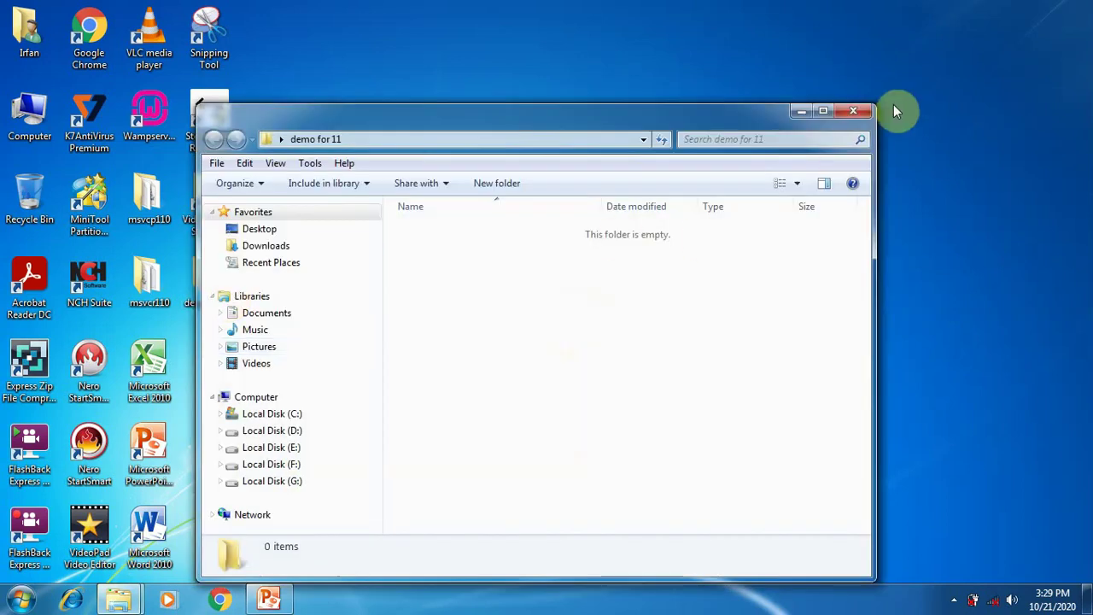
pyautogui.click(851, 111)
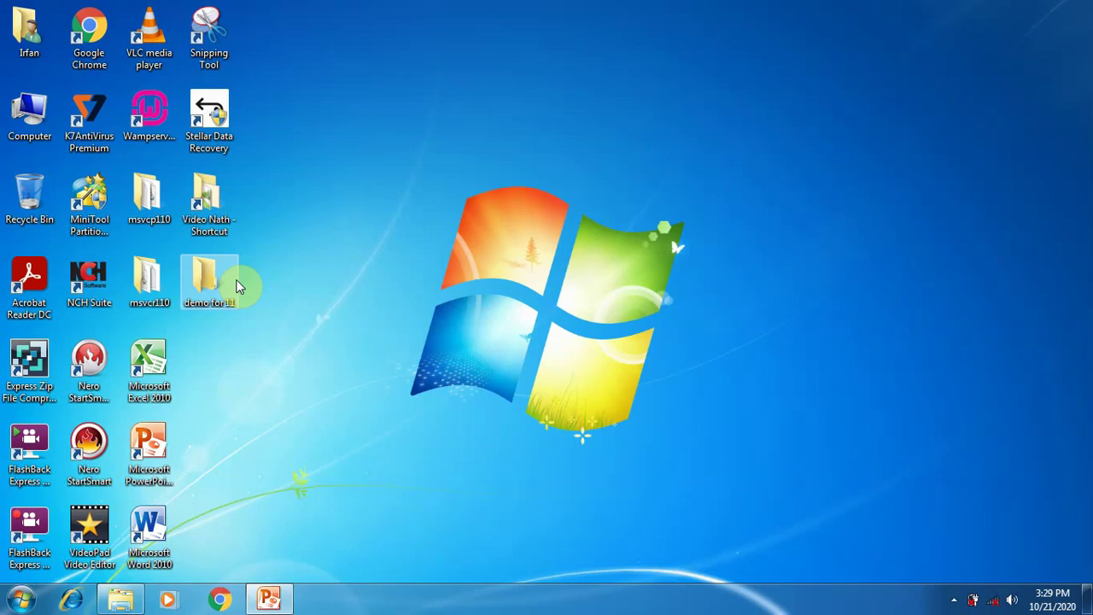
# Create another desktop folder, try to name it demo for 11, and decline merging it with the existing folder
pyautogui.rightClick(420, 374)
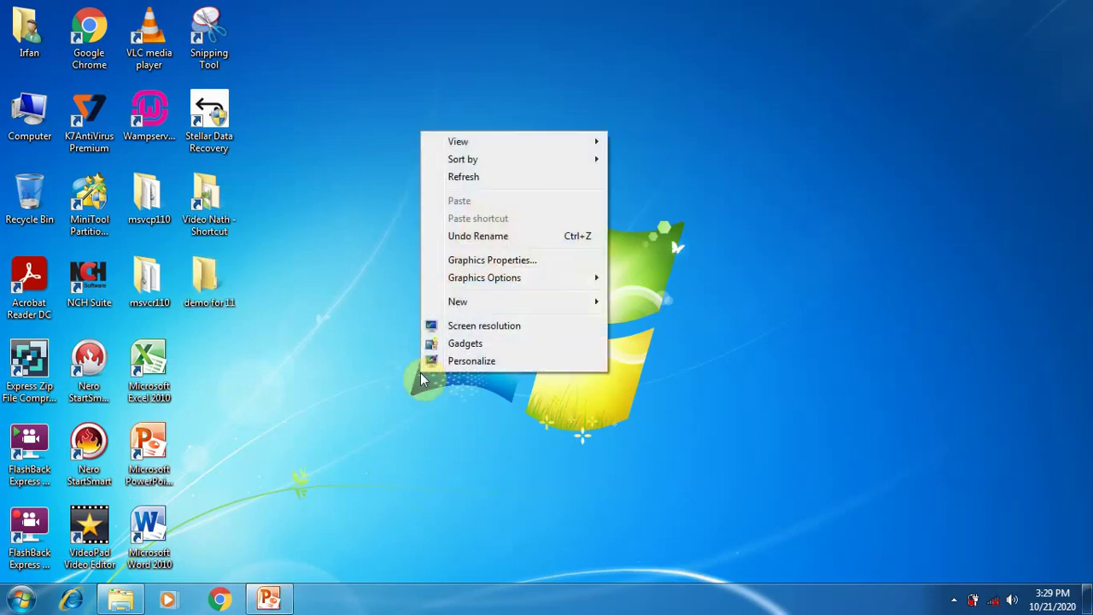
pyautogui.moveTo(478, 304)
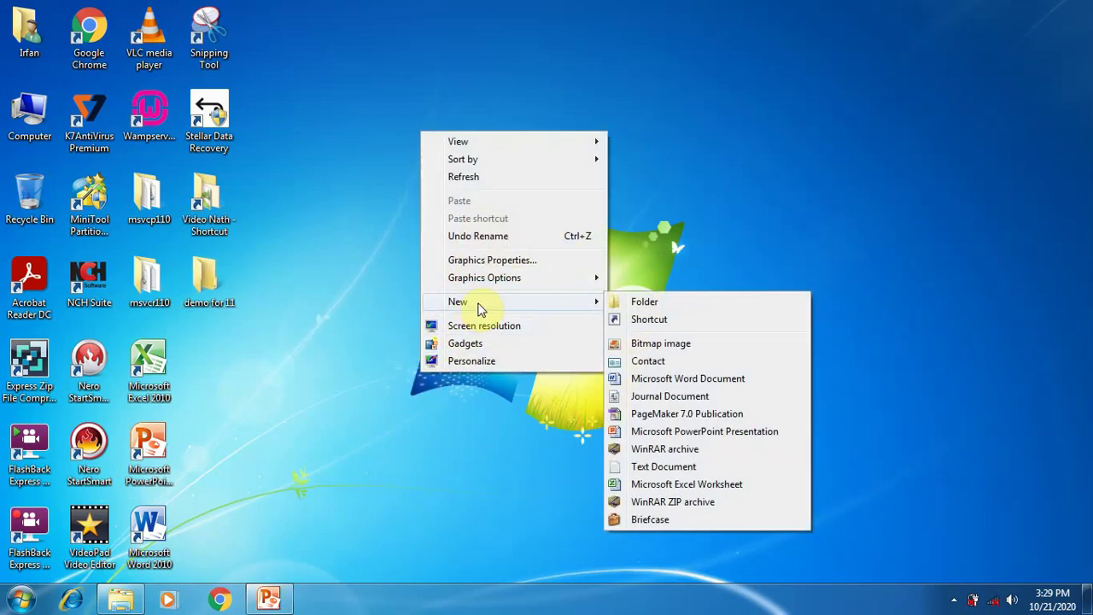
pyautogui.click(645, 309)
pyautogui.write('de')
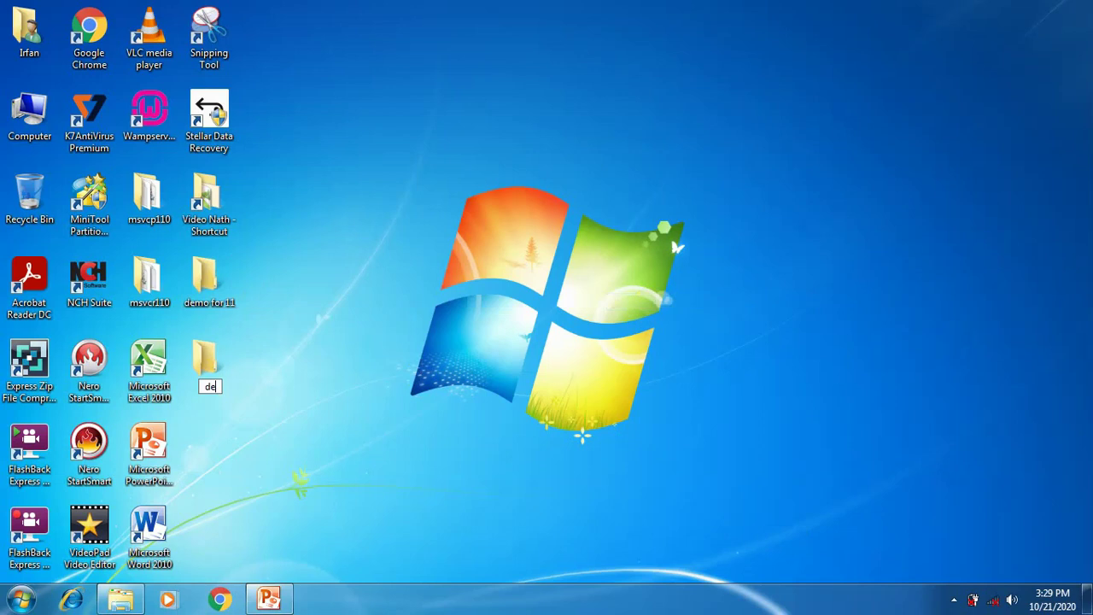
pyautogui.write('mo fo')
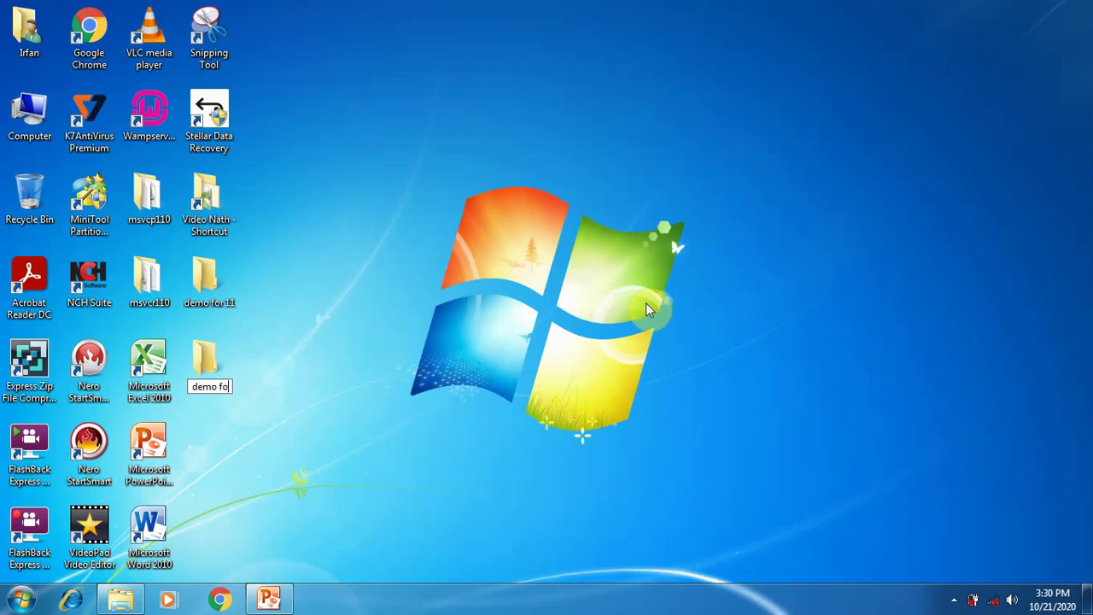
pyautogui.write('r 11')
pyautogui.press('Return')
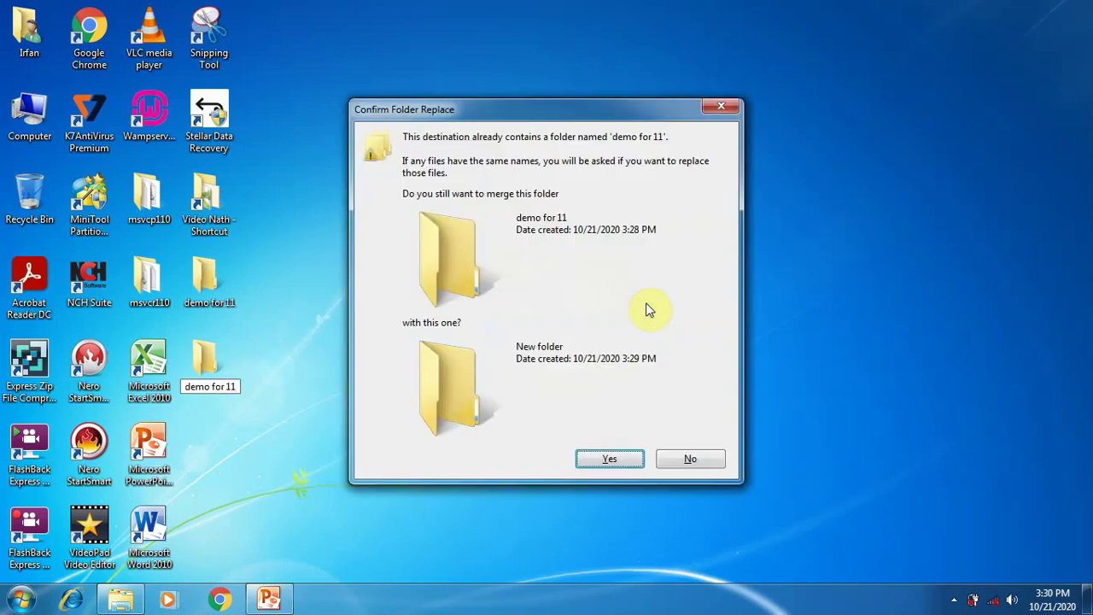
pyautogui.click(685, 459)
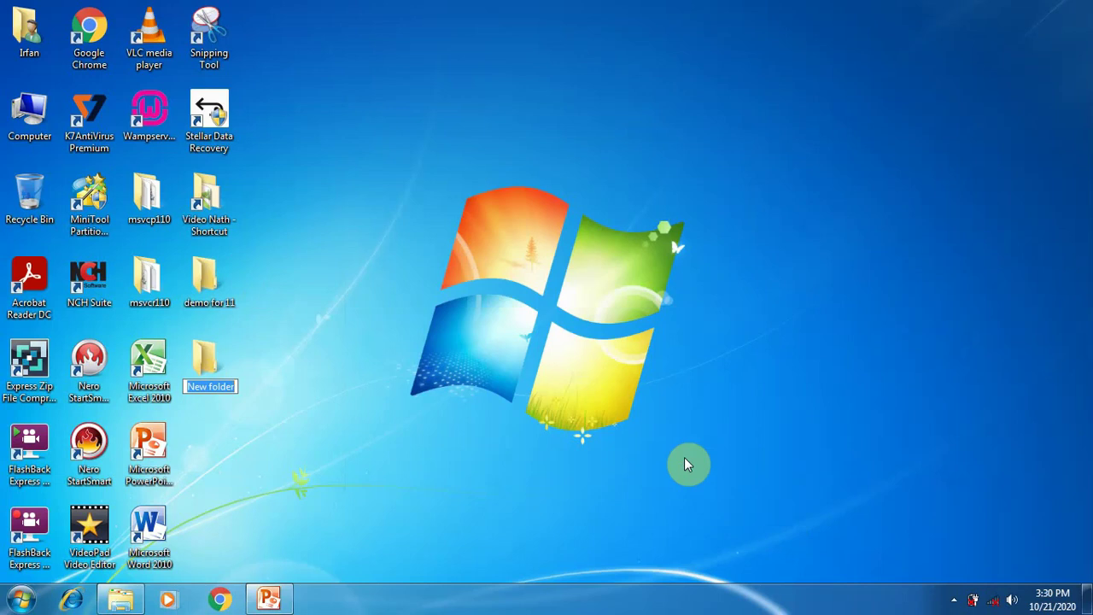
# Name the new desktop folder demo for 11c and return to the Method II slide in PowerPoint
pyautogui.write('mo fr')
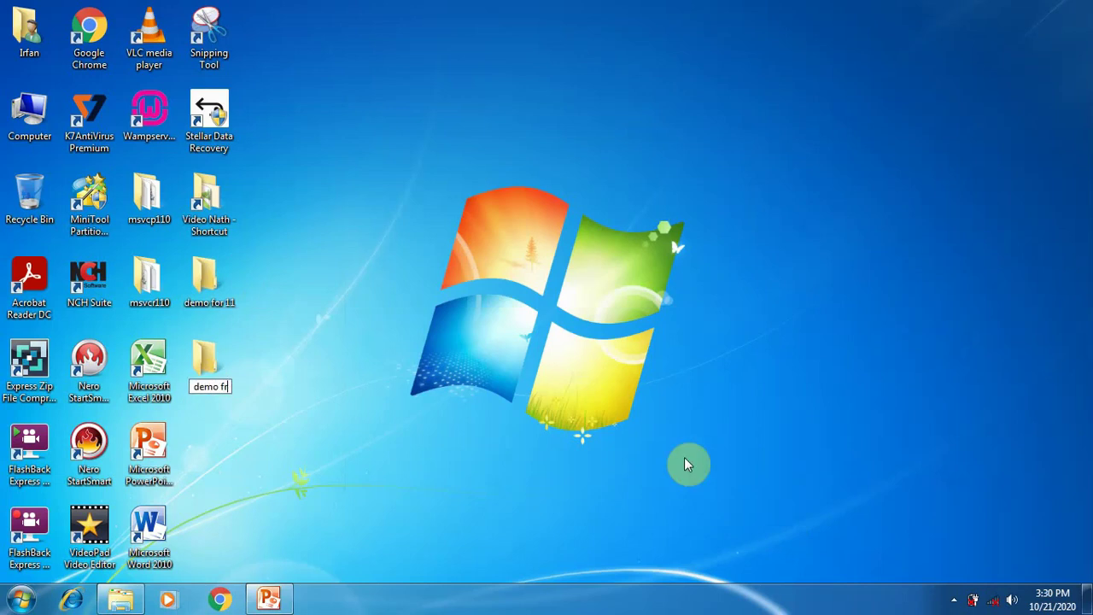
pyautogui.press('BackSpace')
pyautogui.write('or11')
pyautogui.press('BackSpace')
pyautogui.press('BackSpace')
pyautogui.write('11')
pyautogui.press('Return')
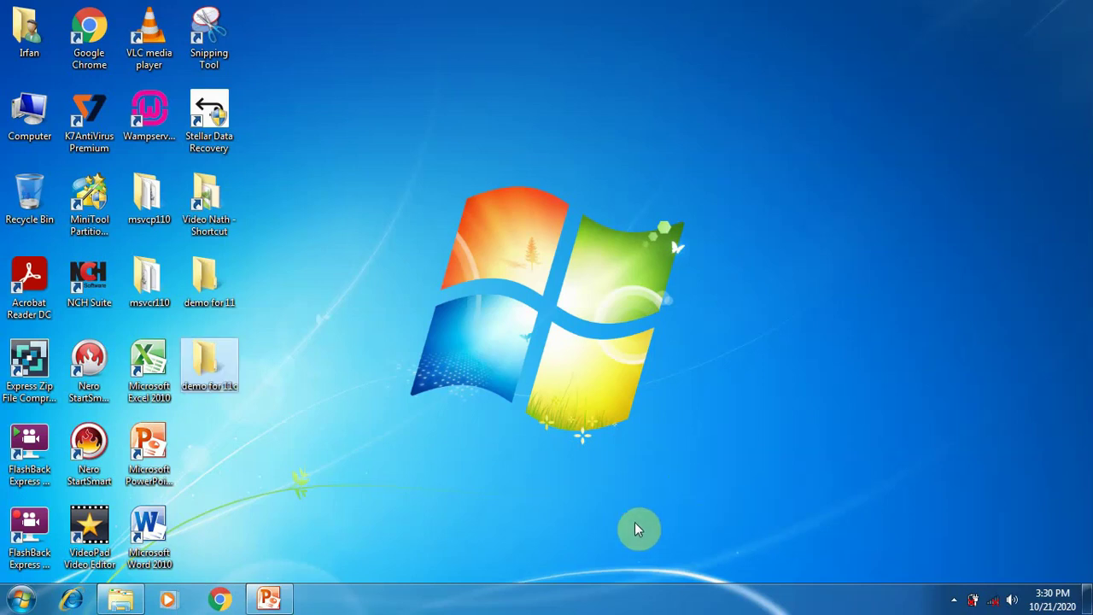
pyautogui.click(268, 598)
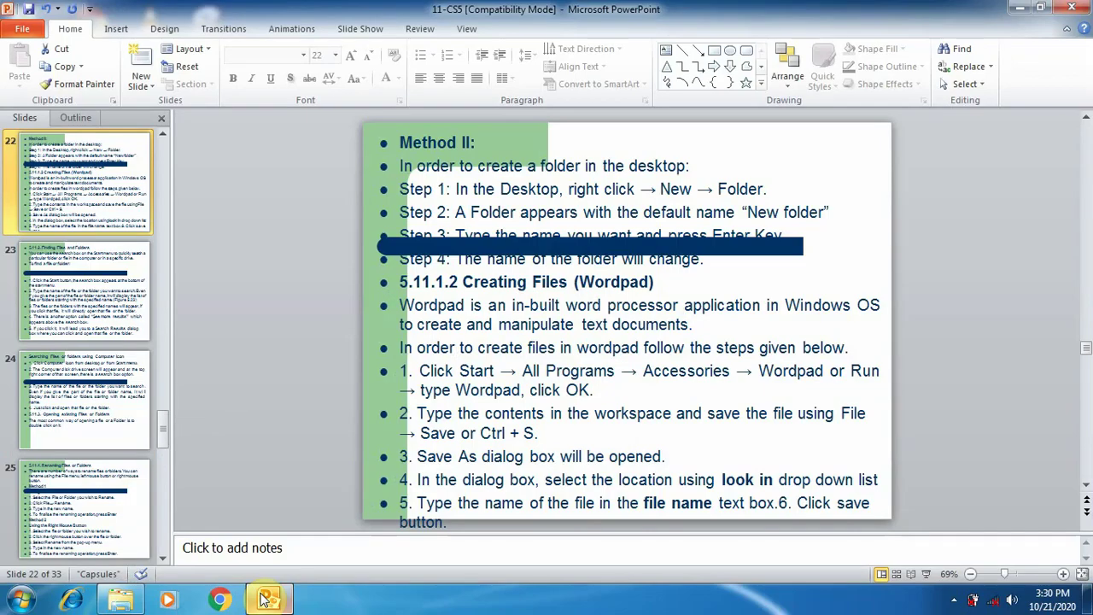
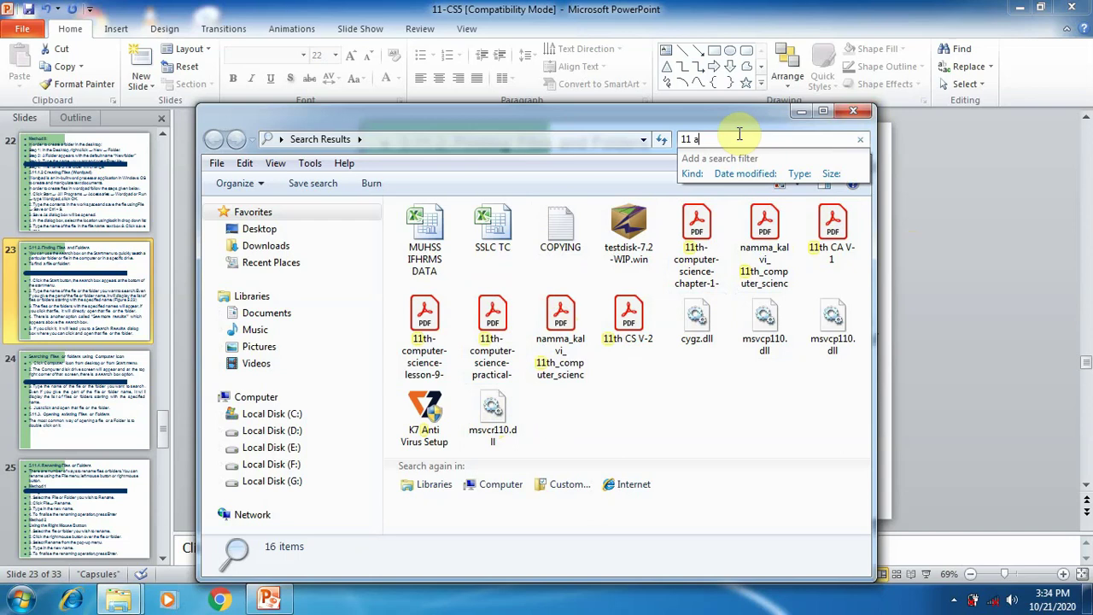
# Revise the file search query in the Search Results window and search for 11 a
pyautogui.press('BackSpace')
pyautogui.write('-A')
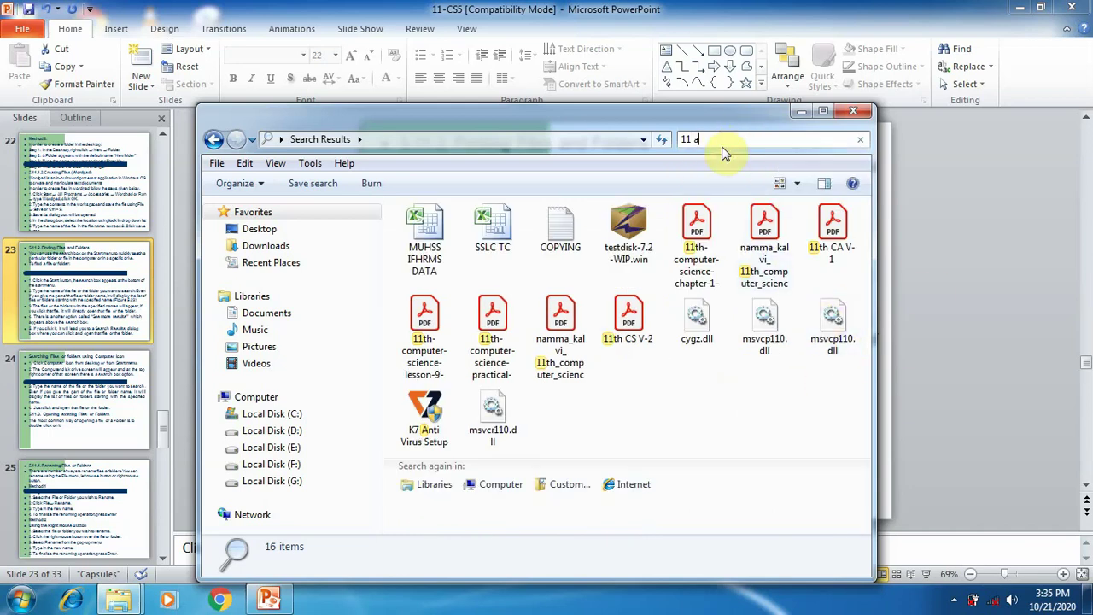
# Try the search queries 11 a.d, 11a and 11 a in the Search Results window, ending with a search for 11
pyautogui.write('d')
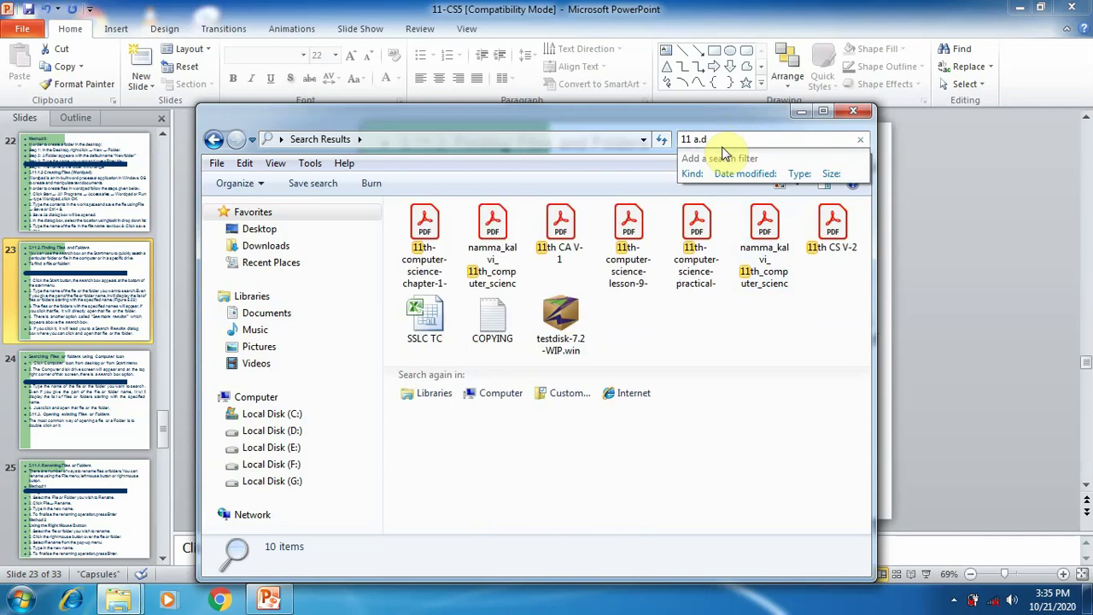
pyautogui.press('BackSpace')
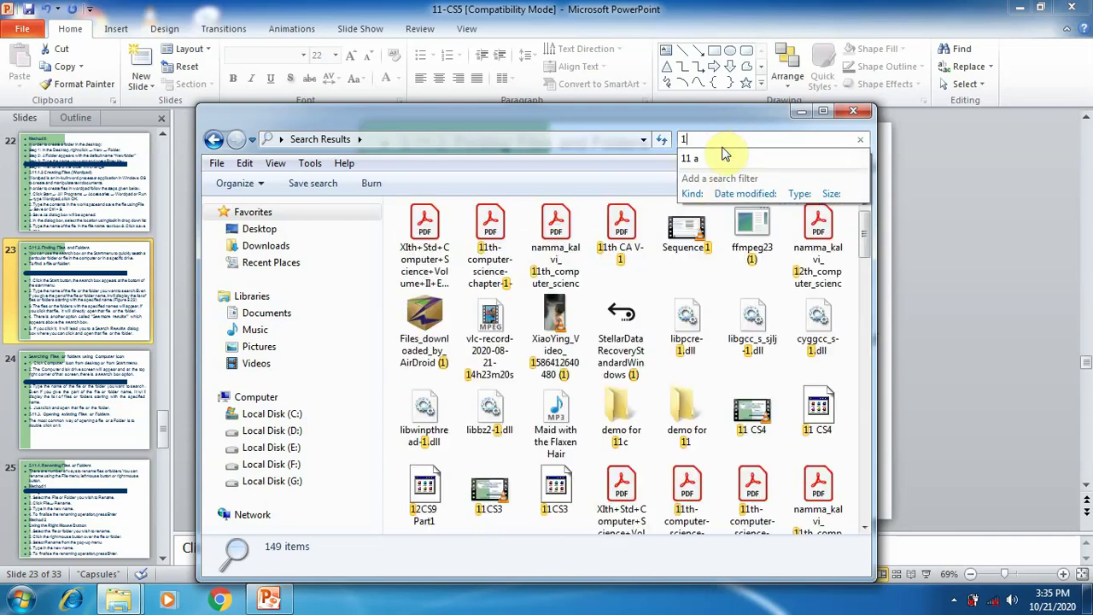
pyautogui.write('a')
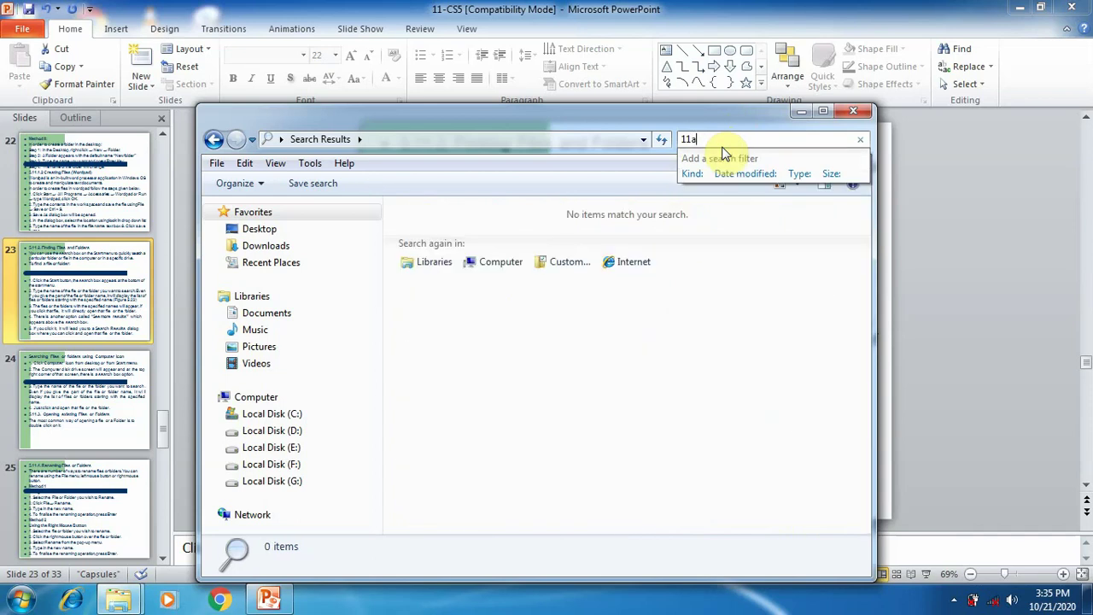
pyautogui.press('BackSpace')
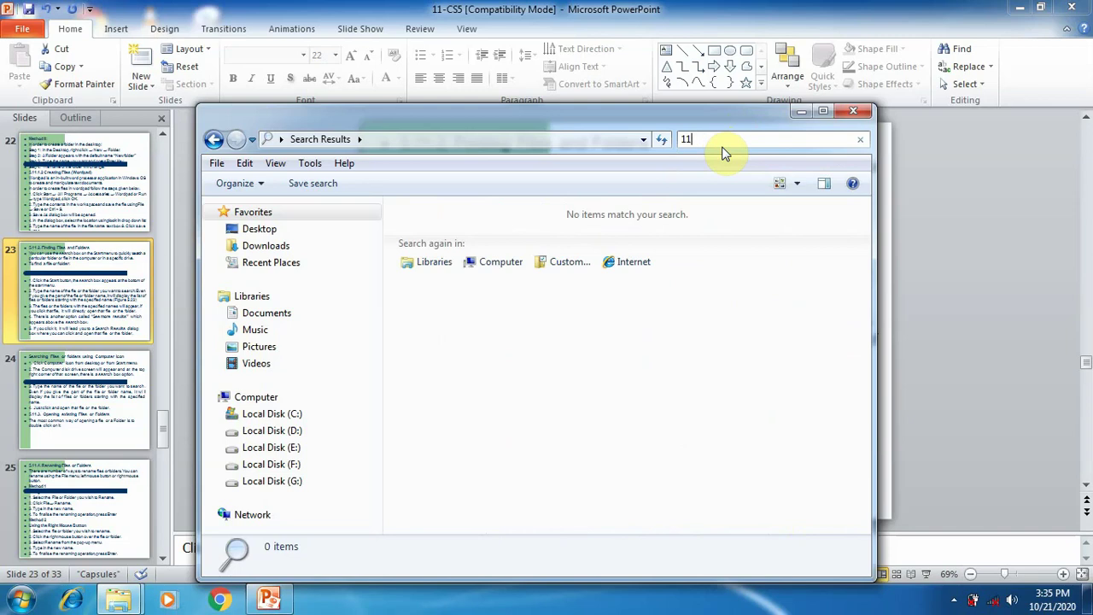
pyautogui.write('a')
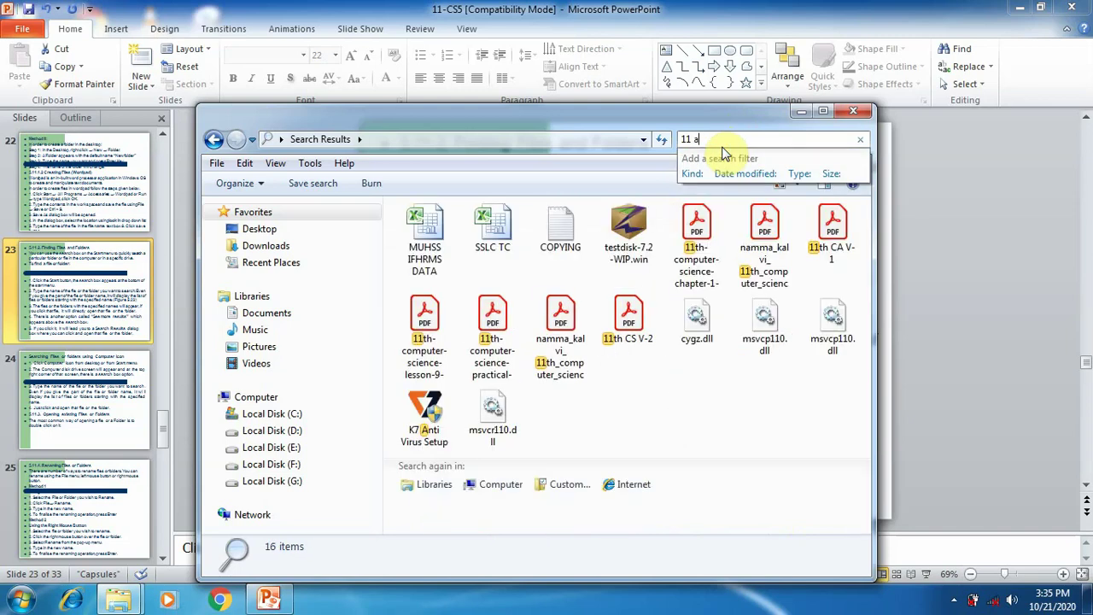
pyautogui.press('BackSpace')
pyautogui.press('BackSpace')
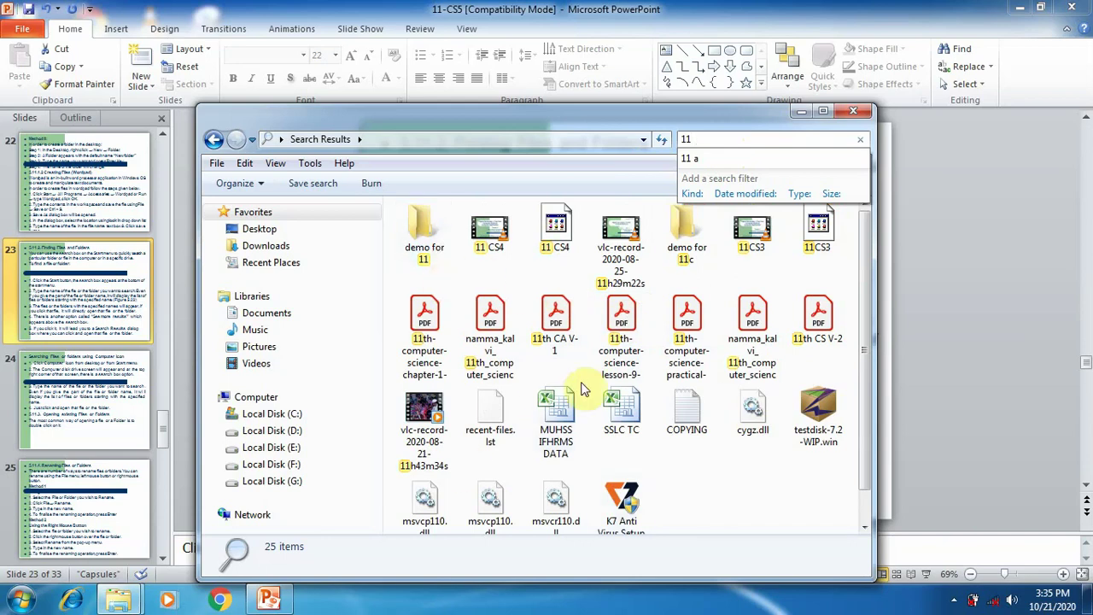
# Check the contents of the demo for 11 folder and select the demo for 11c folder in the search results
pyautogui.doubleClick(429, 237)
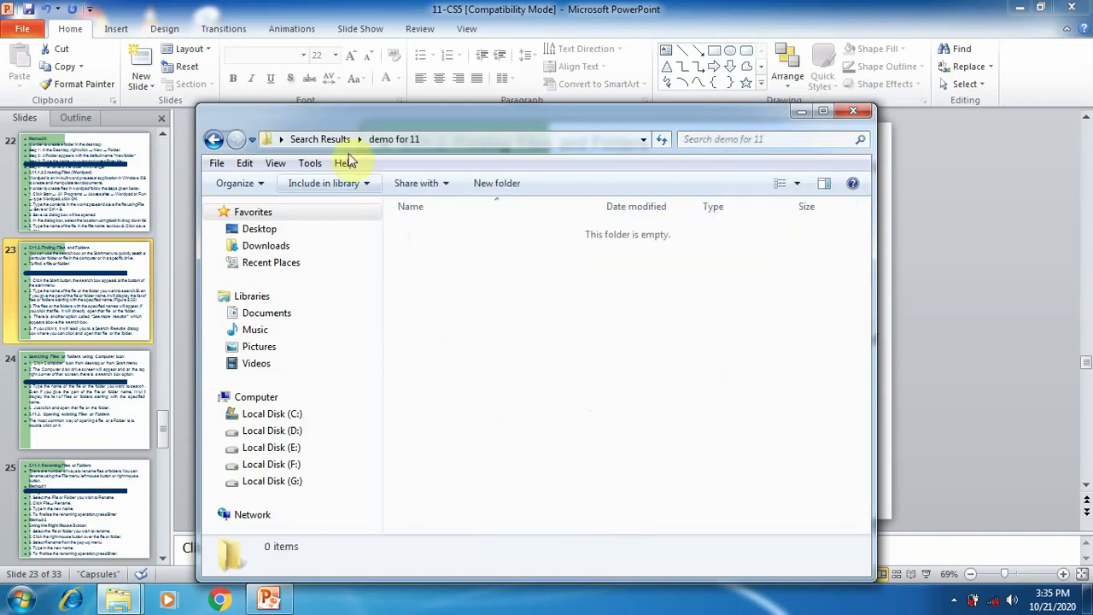
pyautogui.click(321, 139)
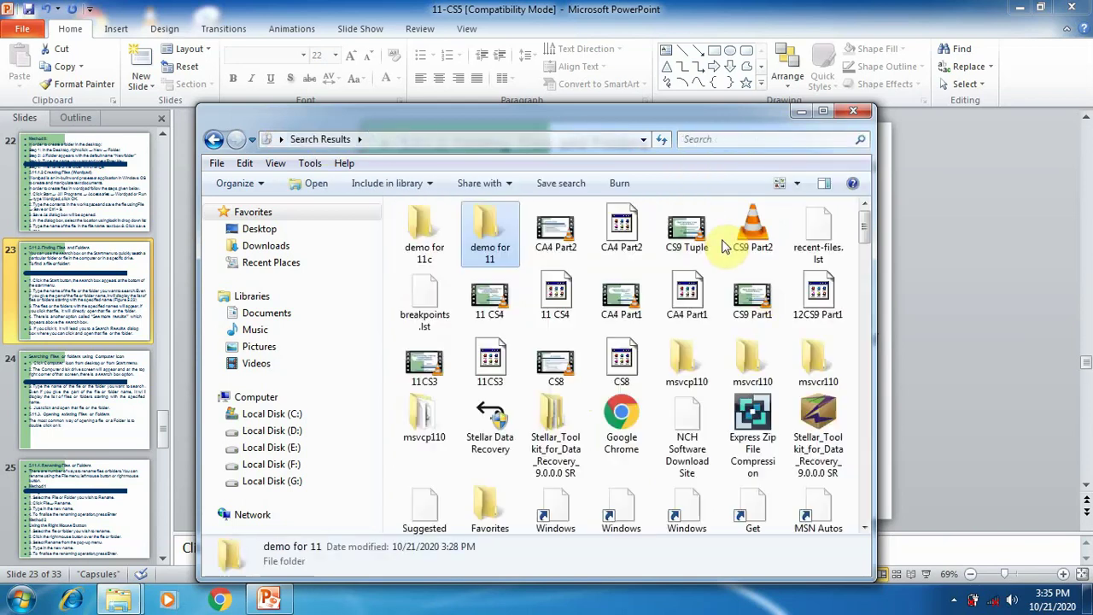
pyautogui.doubleClick(424, 242)
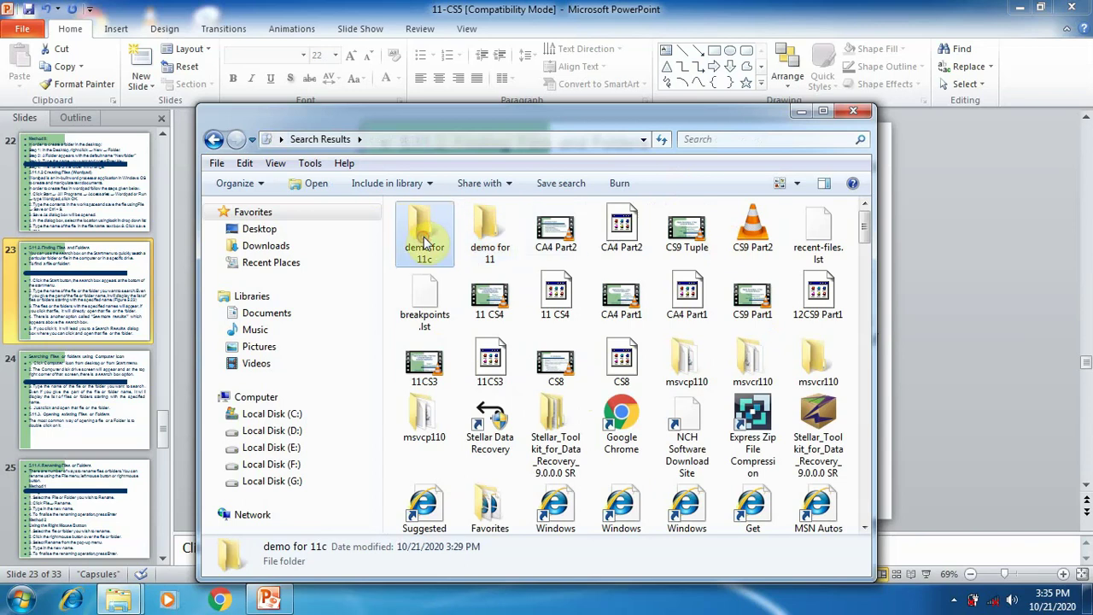
# Check the contents of the demo for 11 folder on Local Disk (F:) and close the Explorer window
pyautogui.click(272, 464)
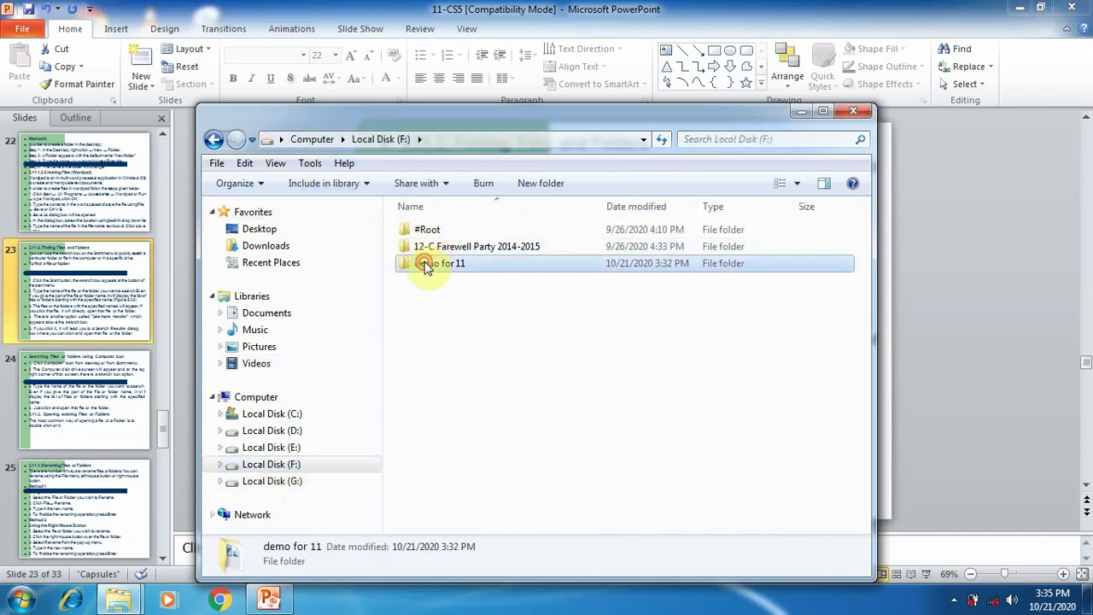
pyautogui.doubleClick(427, 264)
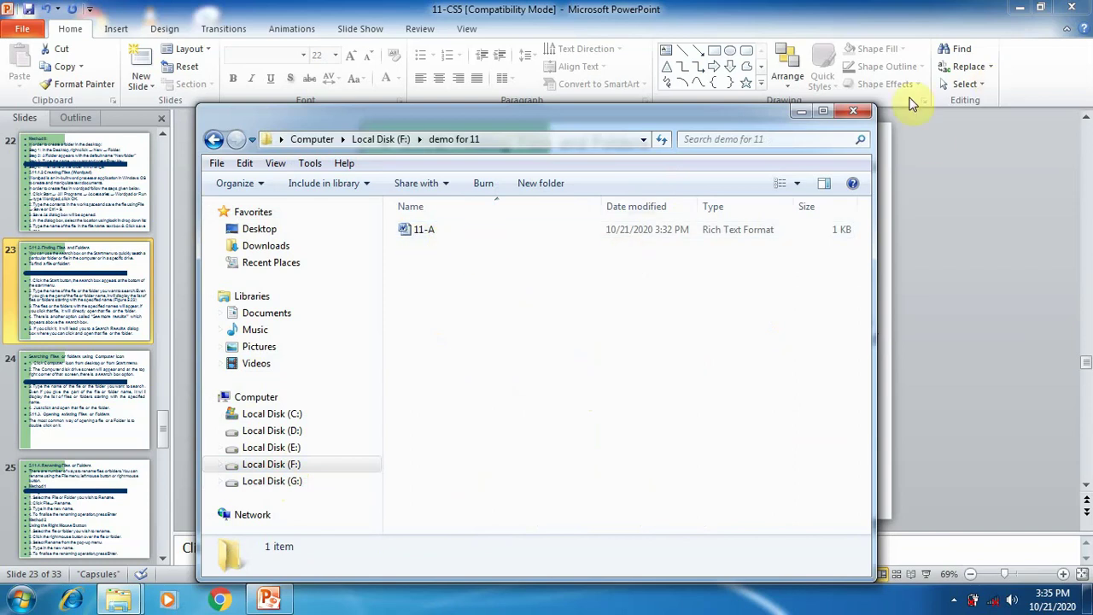
pyautogui.click(852, 111)
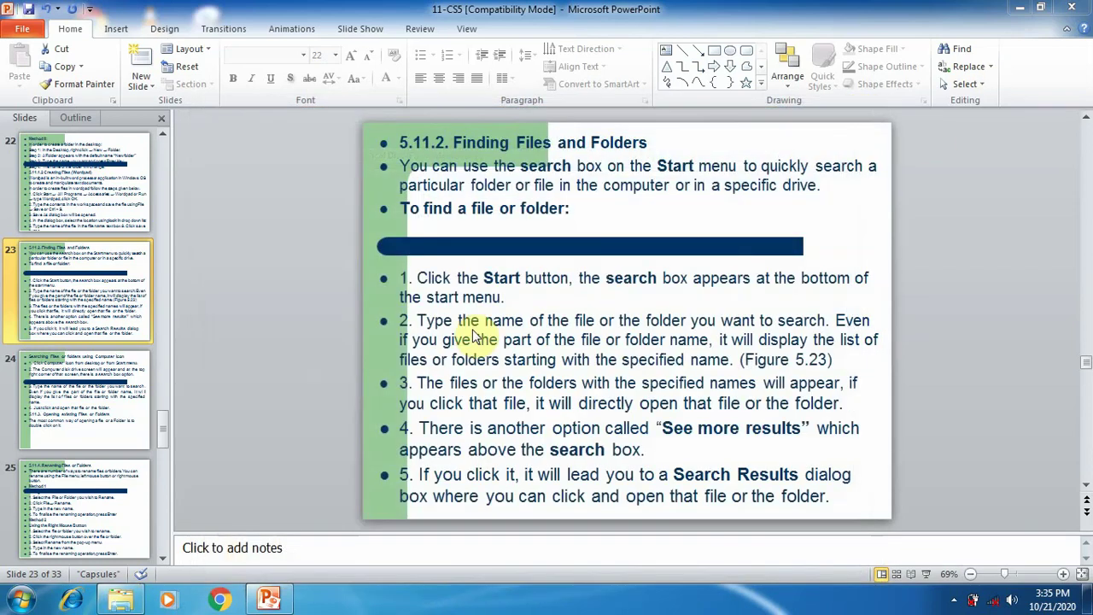
# Show slide 24 on searching with the Computer icon, and search Computer in Windows Explorer for 11-A
pyautogui.click(119, 413)
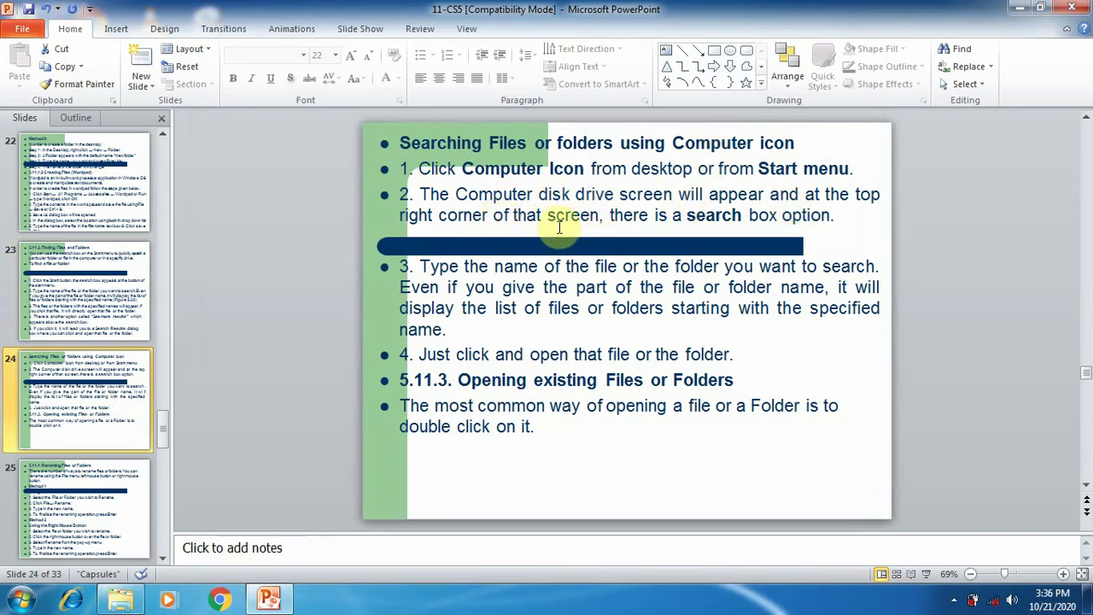
pyautogui.click(120, 600)
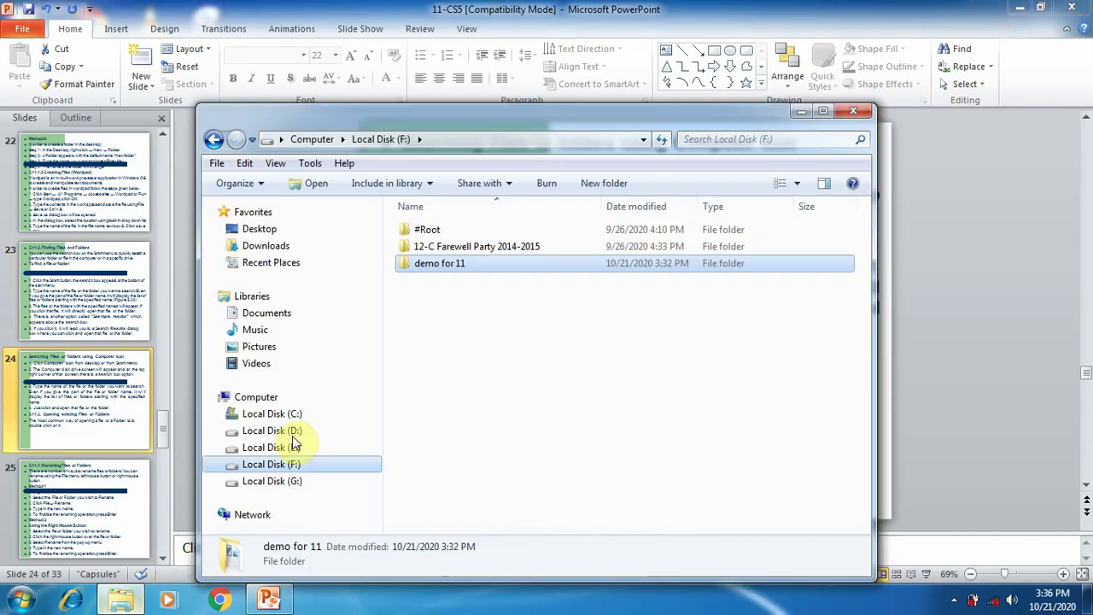
pyautogui.click(263, 398)
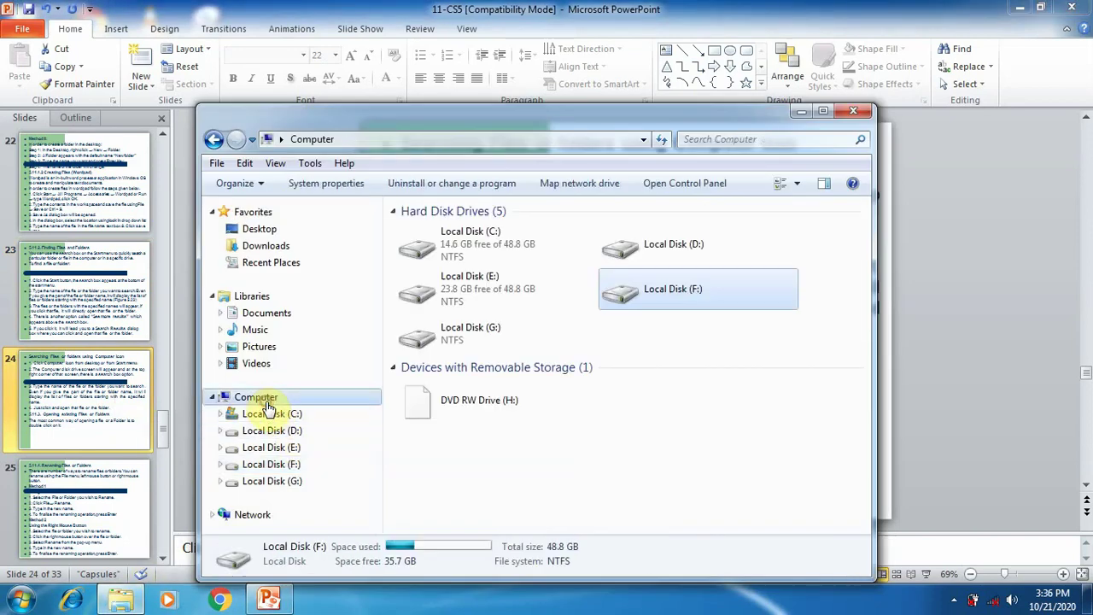
pyautogui.click(724, 138)
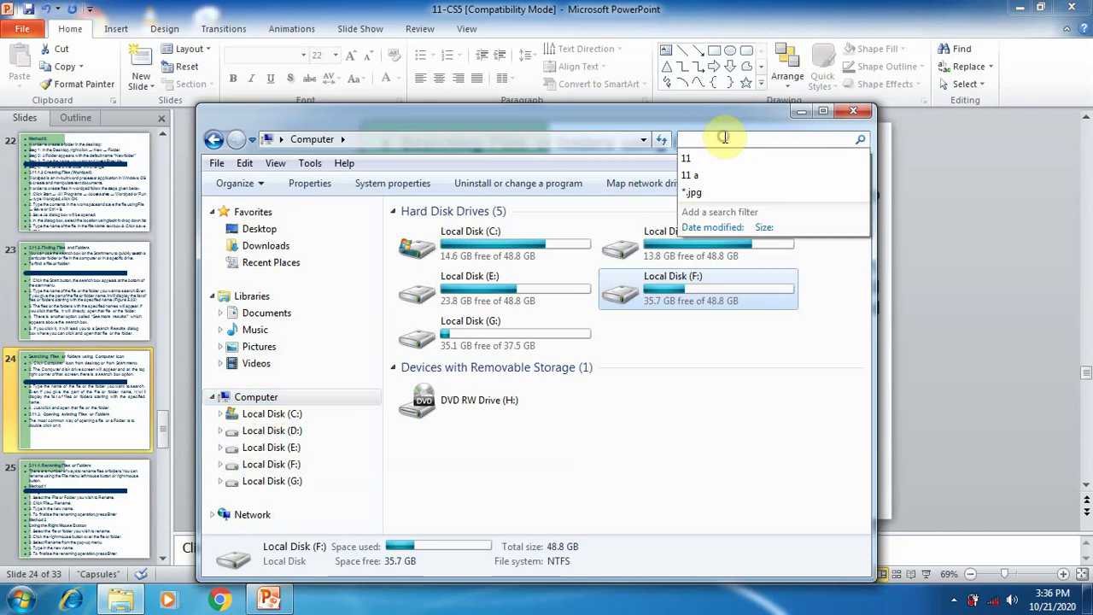
pyautogui.write('11-A')
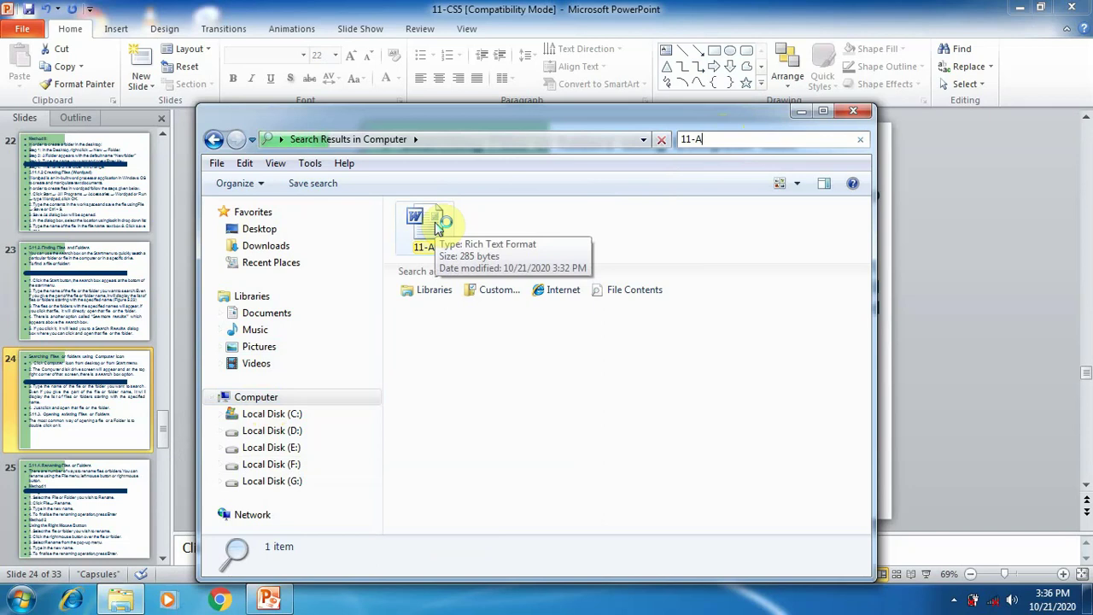
# Return to PowerPoint and show slide 25 on renaming files or folders
pyautogui.click(75, 373)
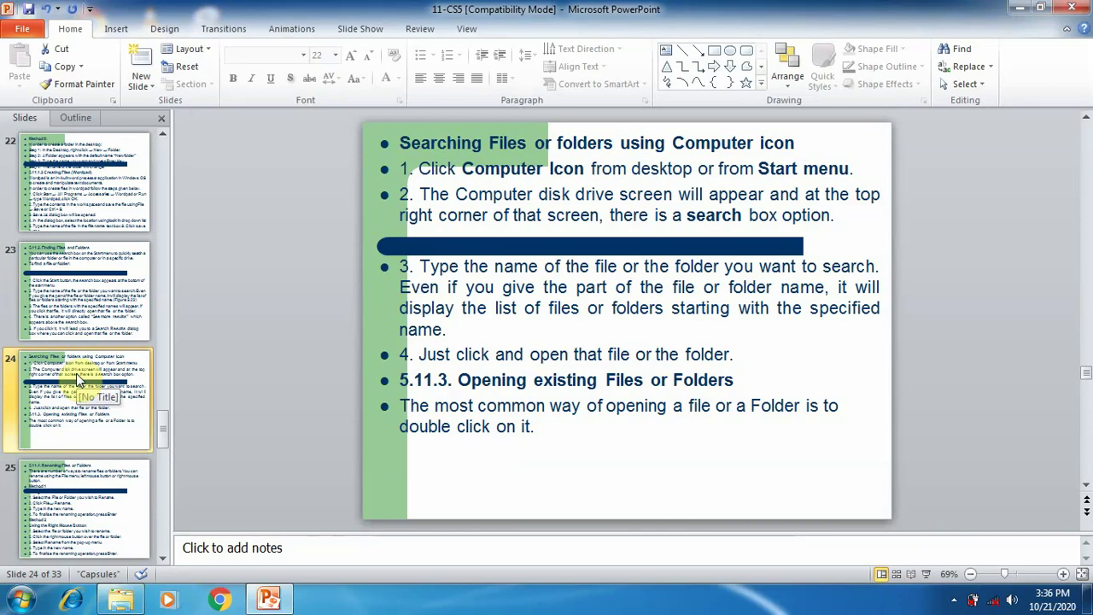
pyautogui.press('Down')
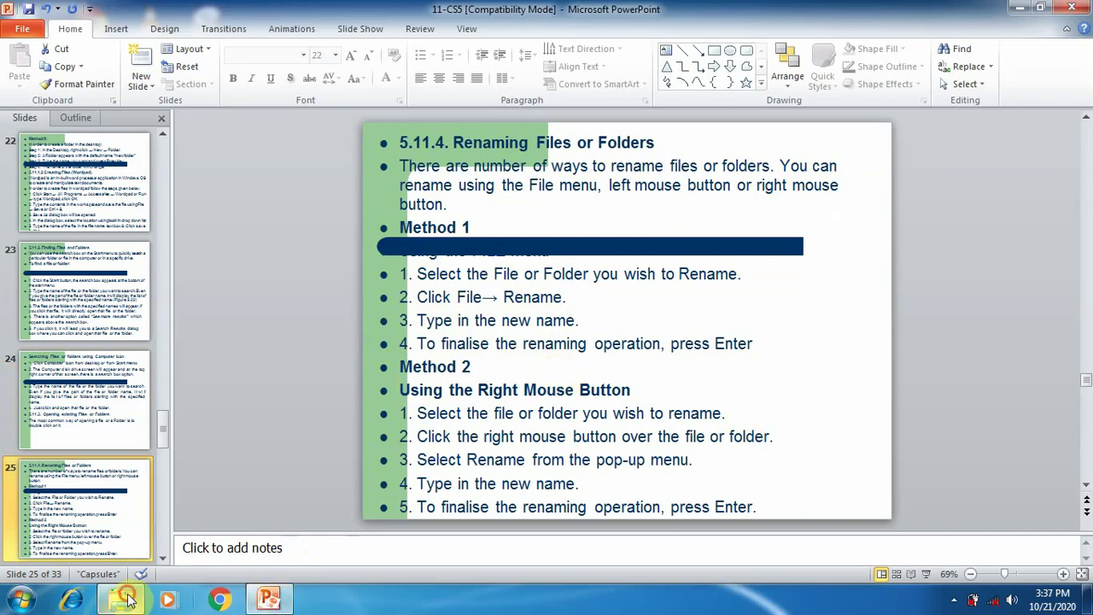
# Try to rename the 11-A file in the Computer search results to 12-A, and close the search window
pyautogui.click(120, 600)
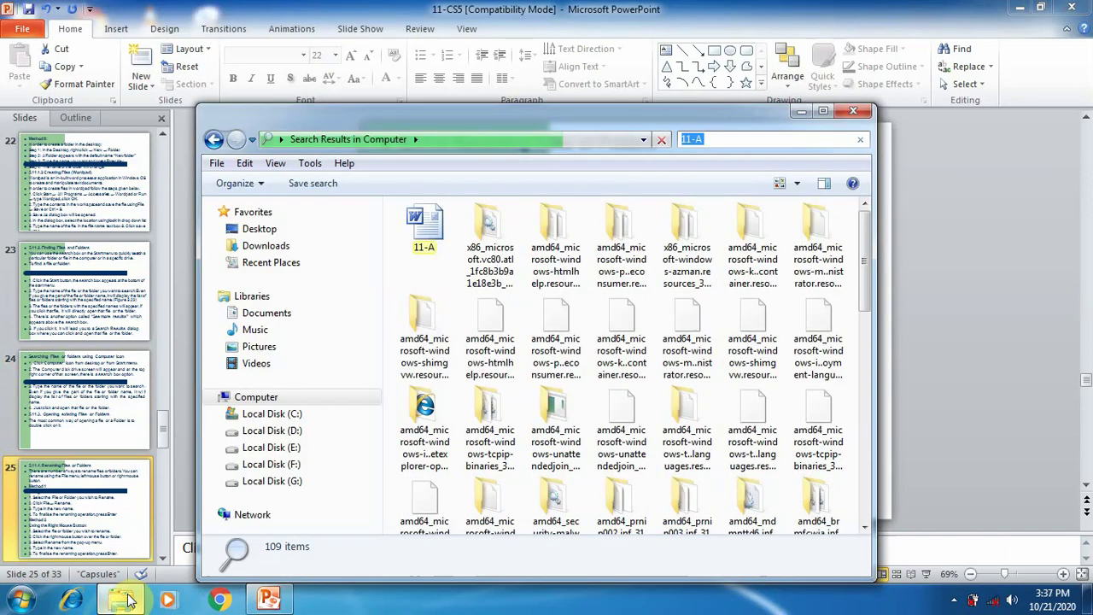
pyautogui.click(424, 244)
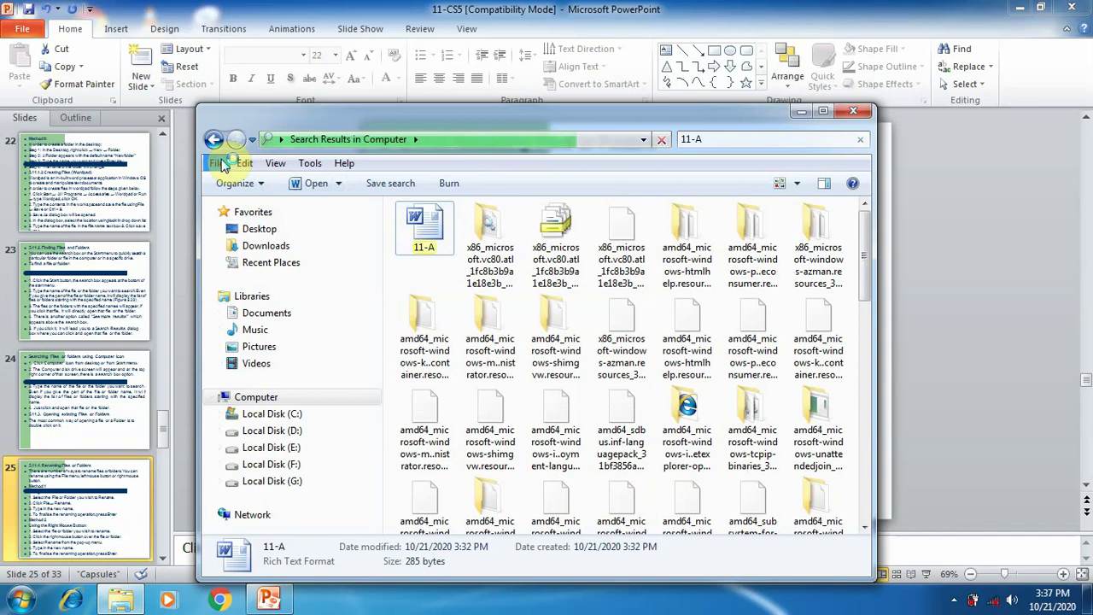
pyautogui.click(221, 163)
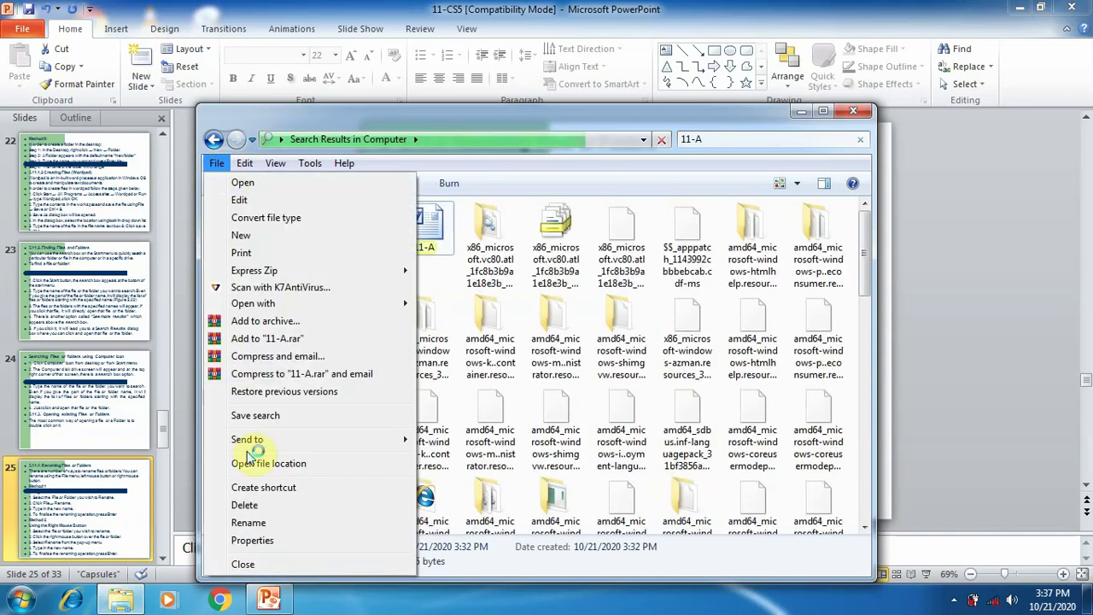
pyautogui.click(253, 523)
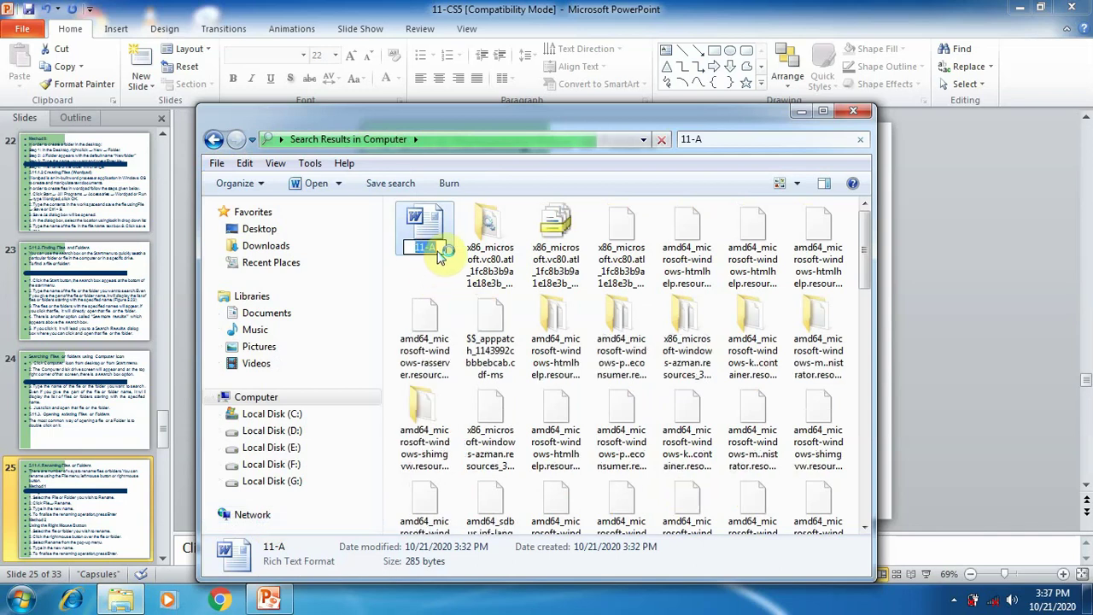
pyautogui.press('BackSpace')
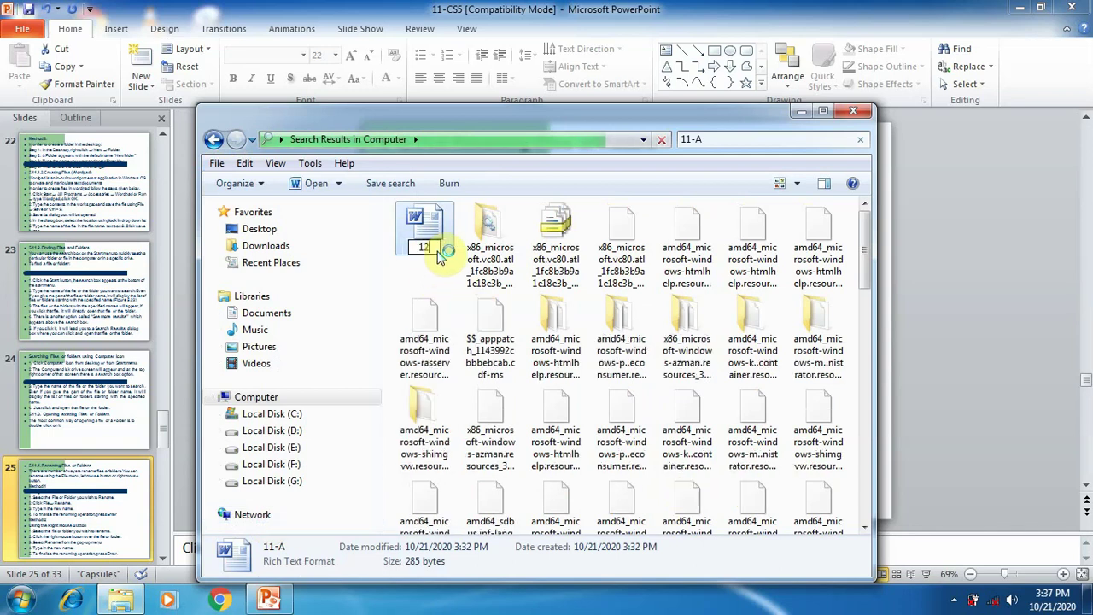
pyautogui.write('12-A')
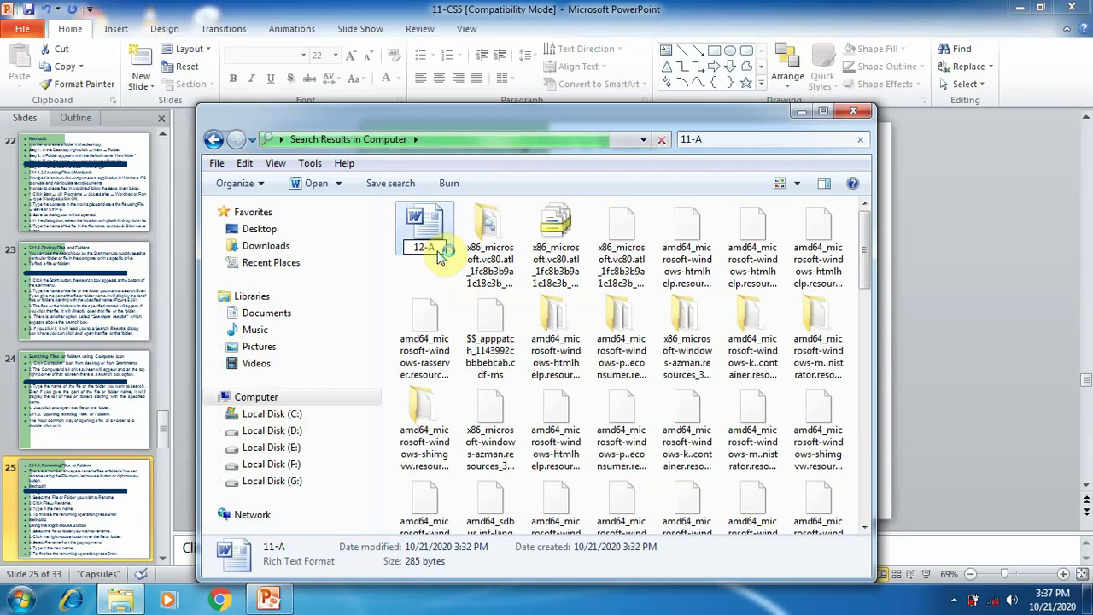
pyautogui.press('Escape')
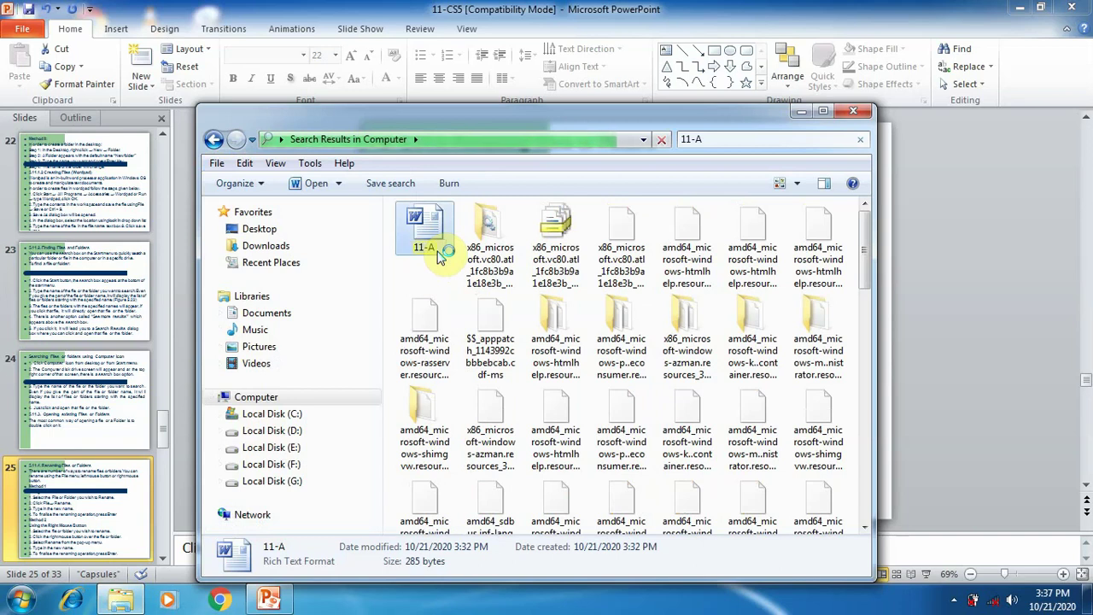
pyautogui.click(853, 111)
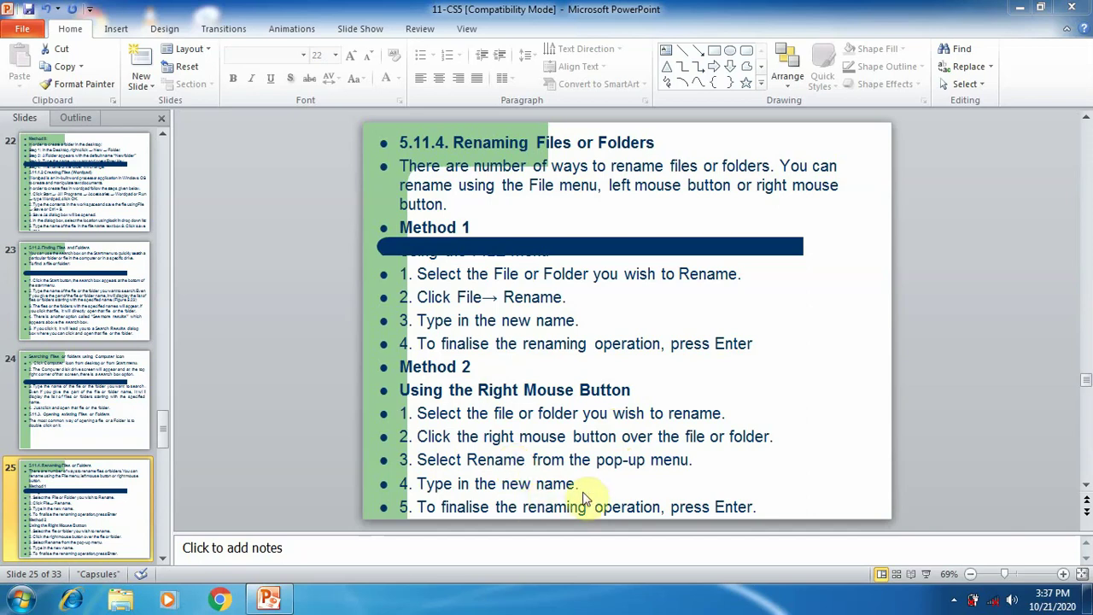
# Switch to the desktop and rename the demo for 11 folder to 12-A demo
pyautogui.click(1021, 9)
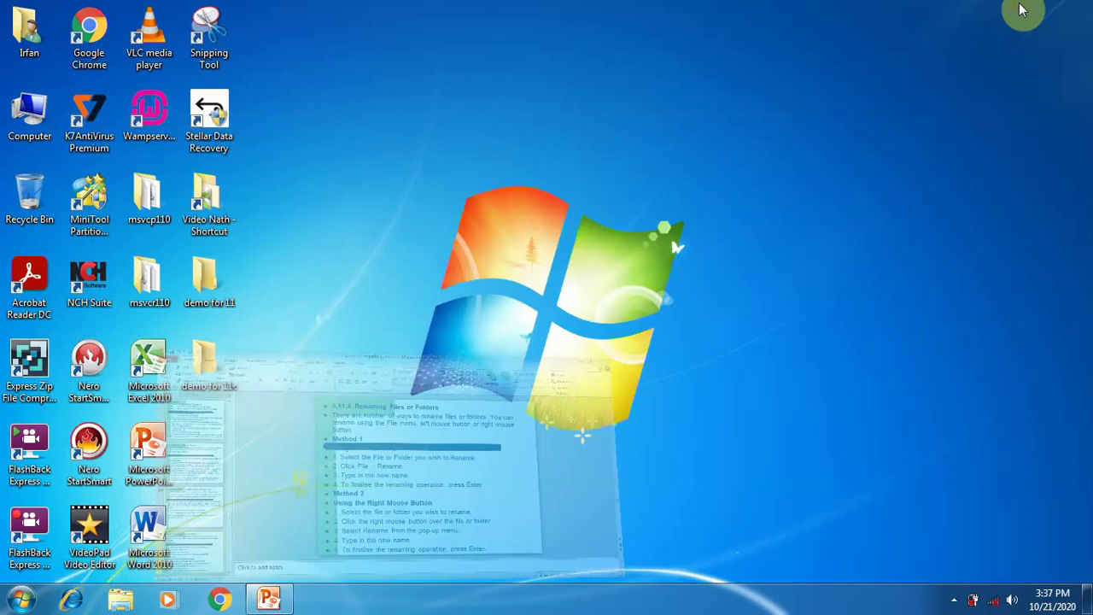
pyautogui.doubleClick(30, 111)
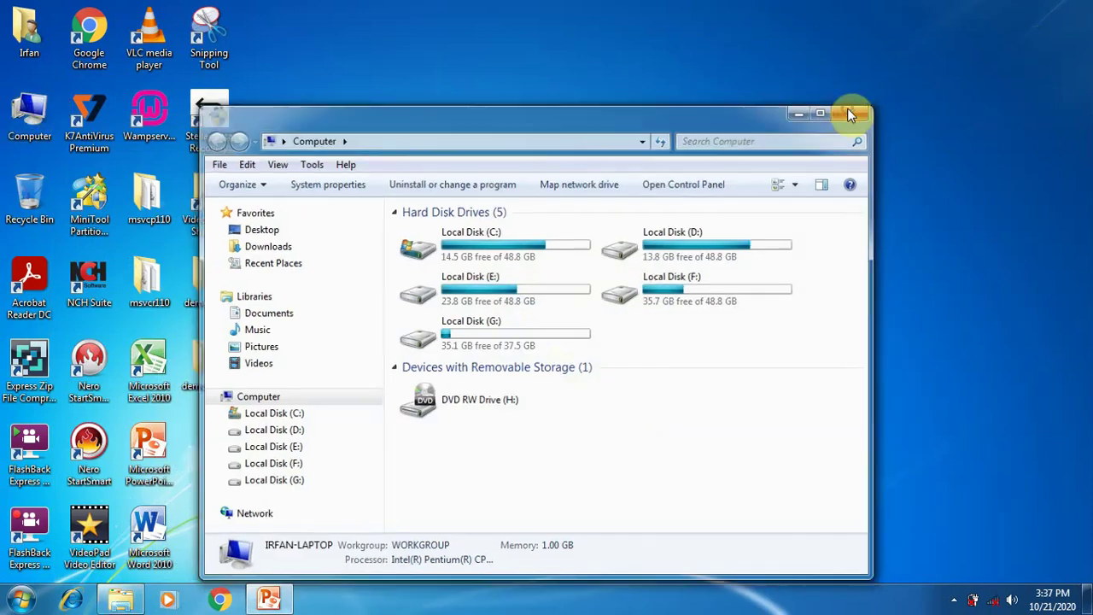
pyautogui.click(851, 114)
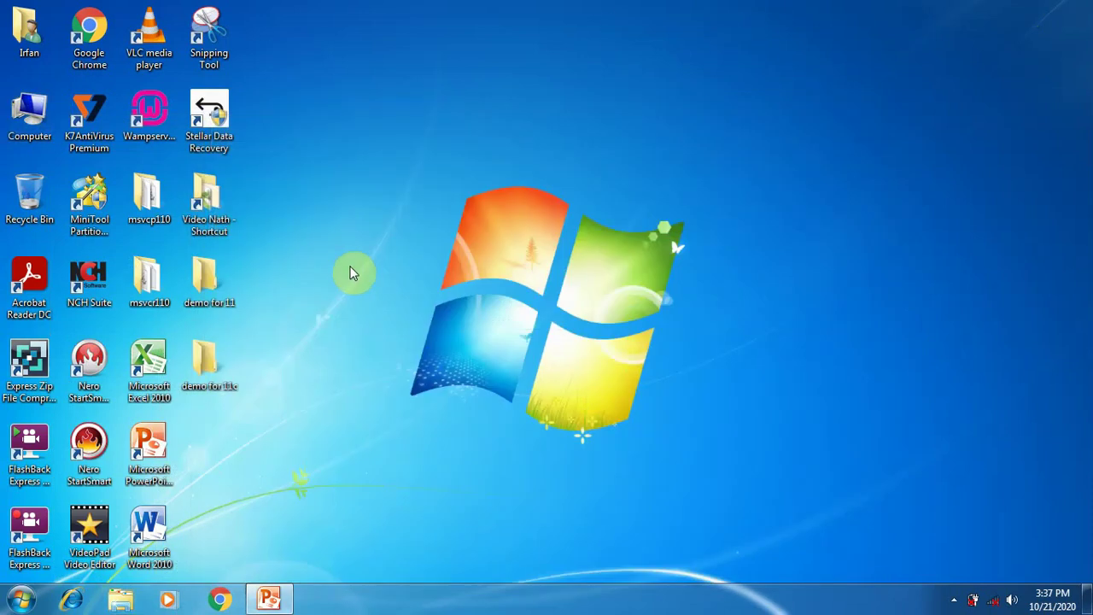
pyautogui.doubleClick(203, 275)
pyautogui.rightClick(203, 275)
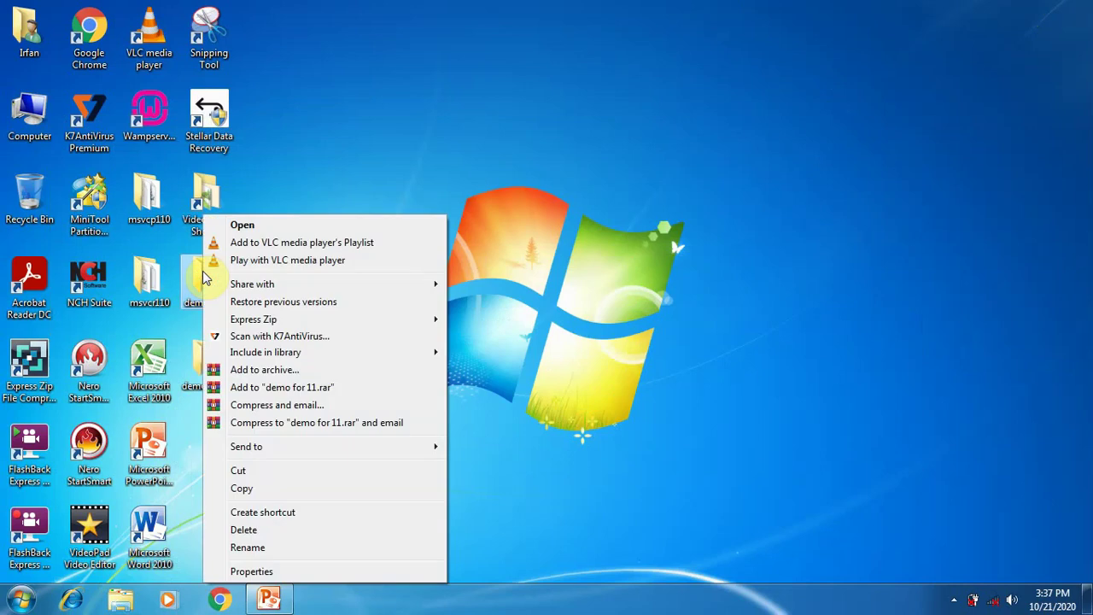
pyautogui.click(270, 549)
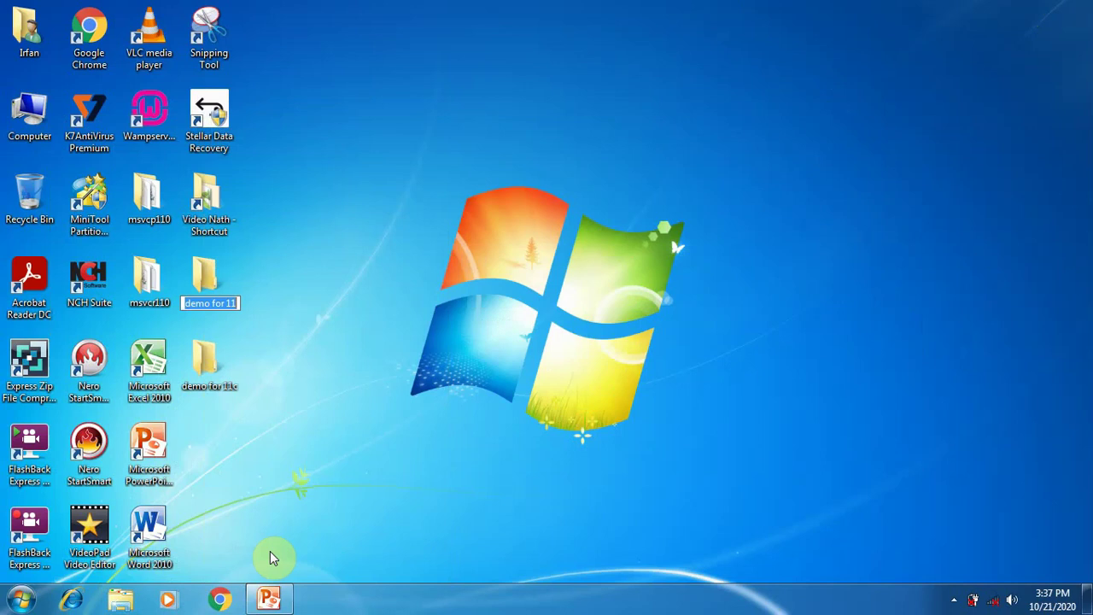
pyautogui.write('12')
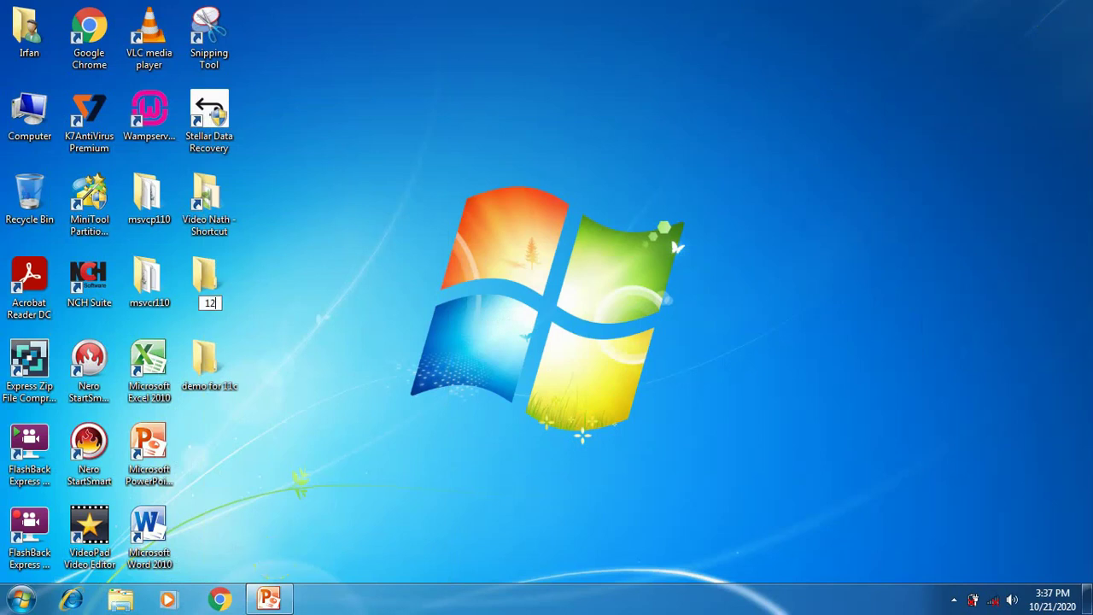
pyautogui.write('-A')
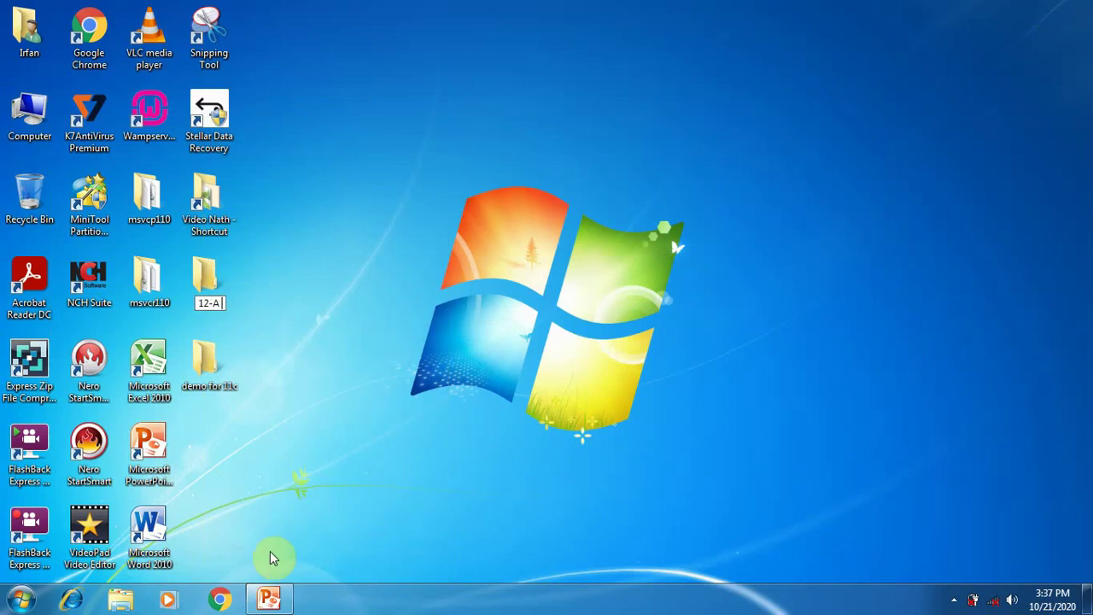
pyautogui.write(' demo')
pyautogui.press('Return')
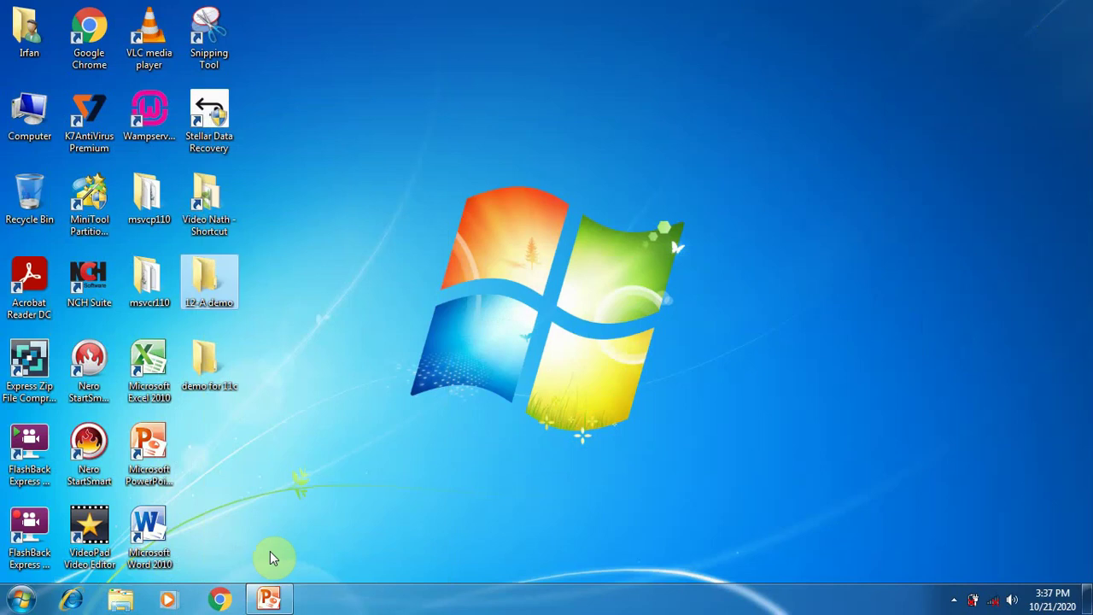
# Switch to PowerPoint, show slide 26 on Method 3 for renaming files or folders, and return to the desktop
pyautogui.click(269, 598)
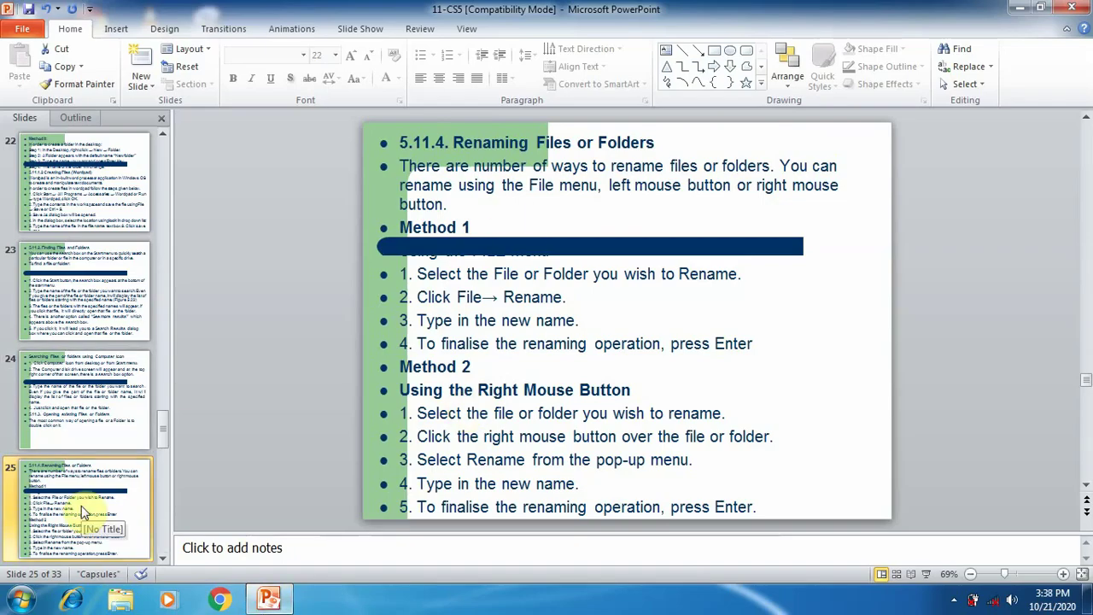
pyautogui.scroll(-4, 82, 510)
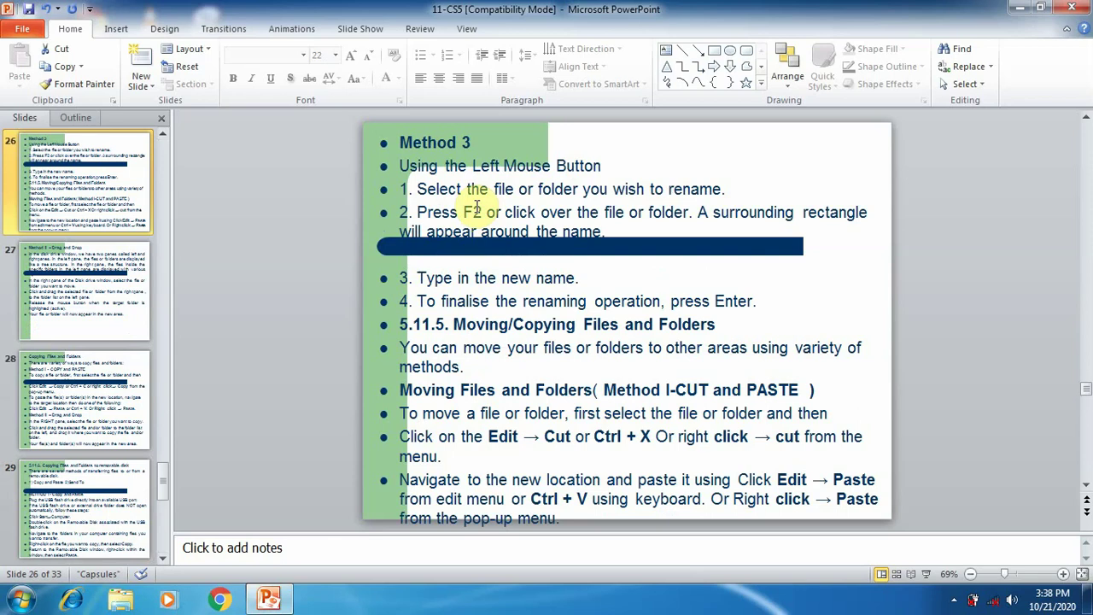
pyautogui.click(1018, 8)
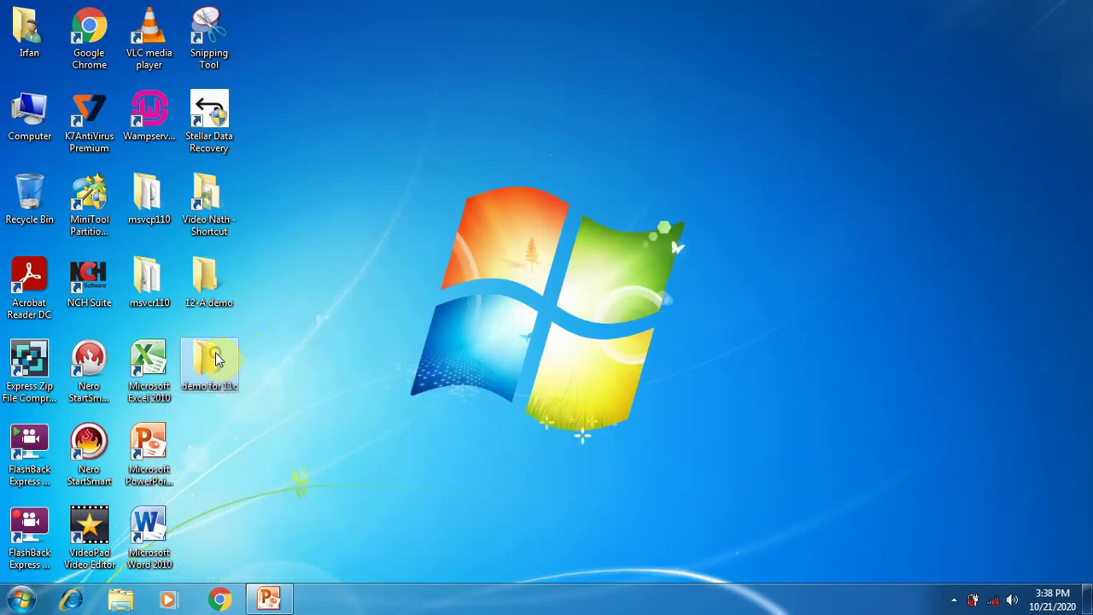
# Rename the demo for 11c folder on the desktop to demo
pyautogui.press('F2')
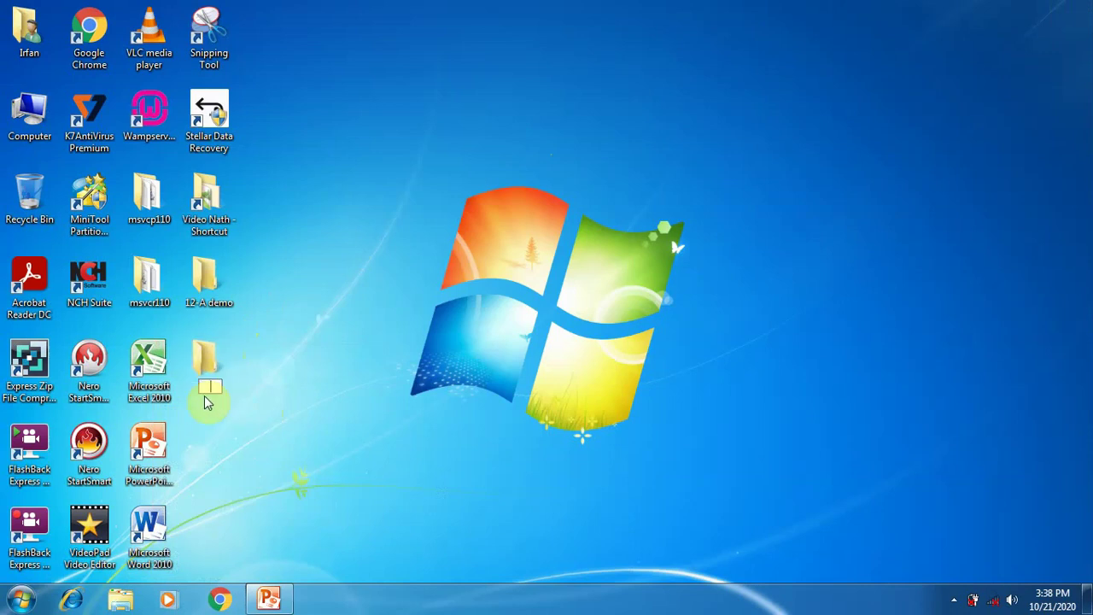
pyautogui.write('def')
pyautogui.press('BackSpace')
pyautogui.write('mo')
pyautogui.press('Return')
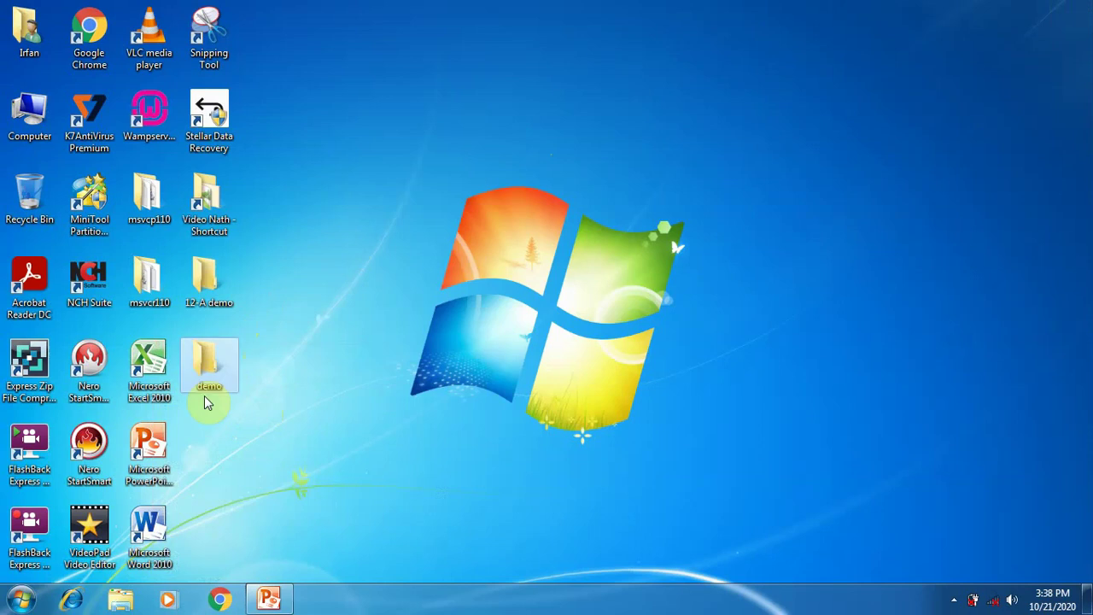
# Review slide 26 on moving files by cut and paste in PowerPoint, and cut the 12-A demo folder from the desktop
pyautogui.click(270, 597)
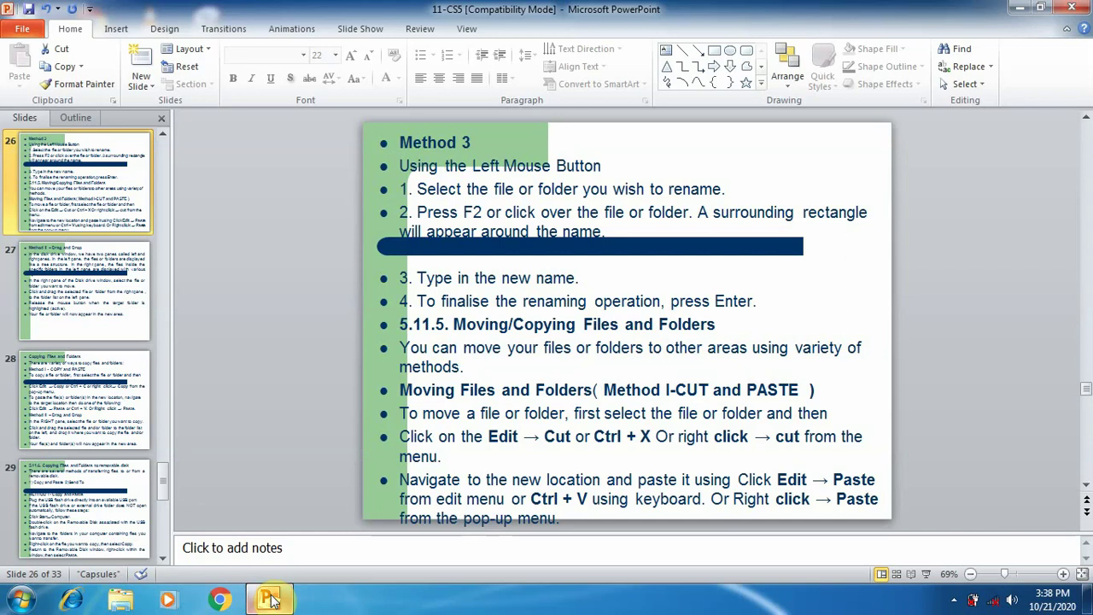
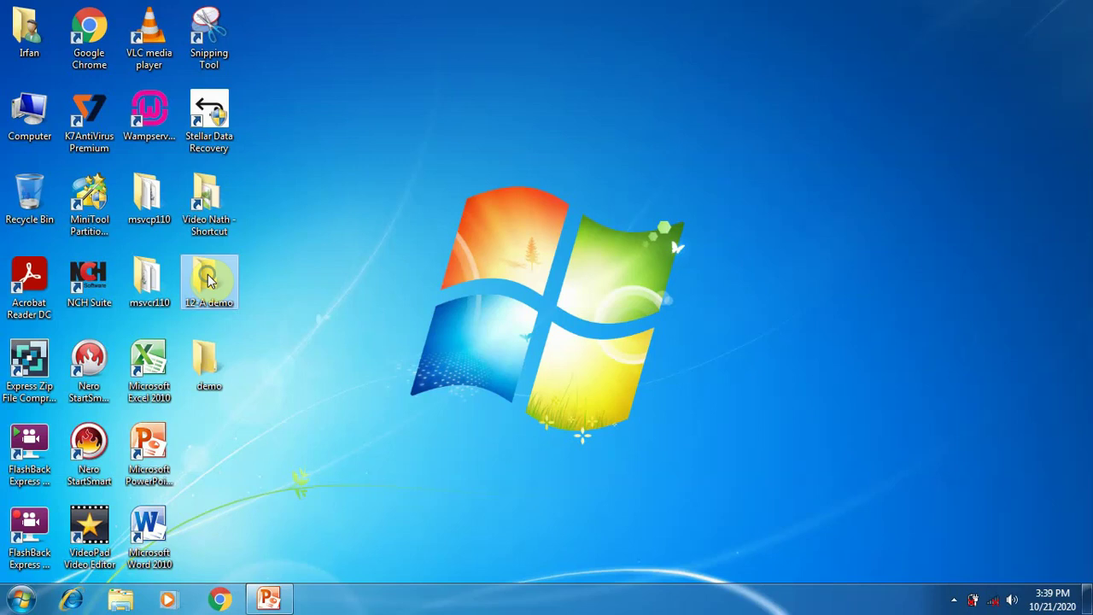
pyautogui.rightClick(207, 281)
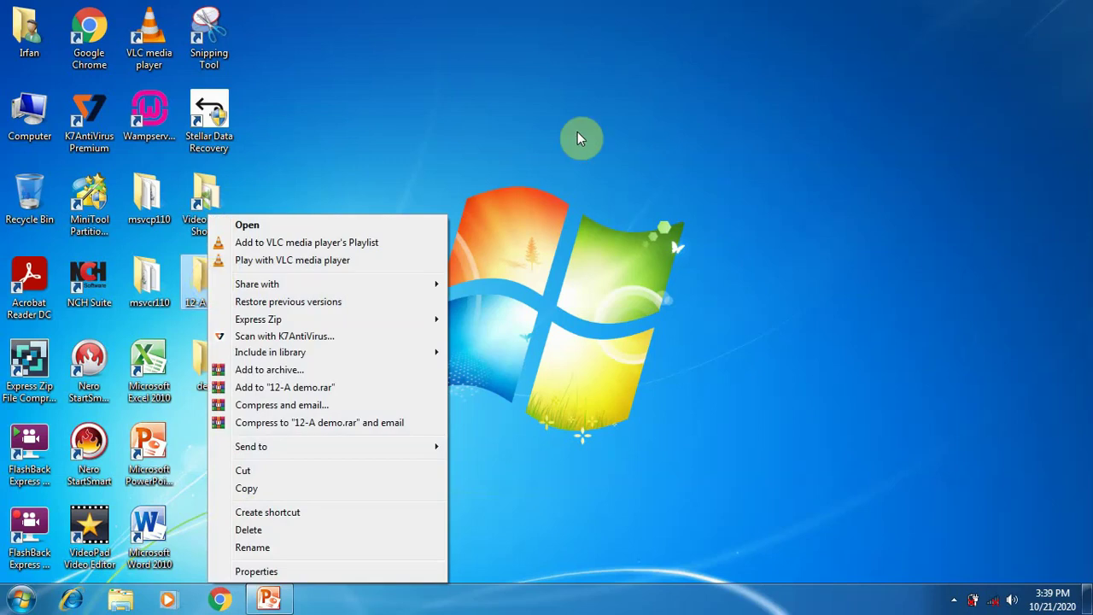
pyautogui.click(336, 203)
pyautogui.click(201, 283)
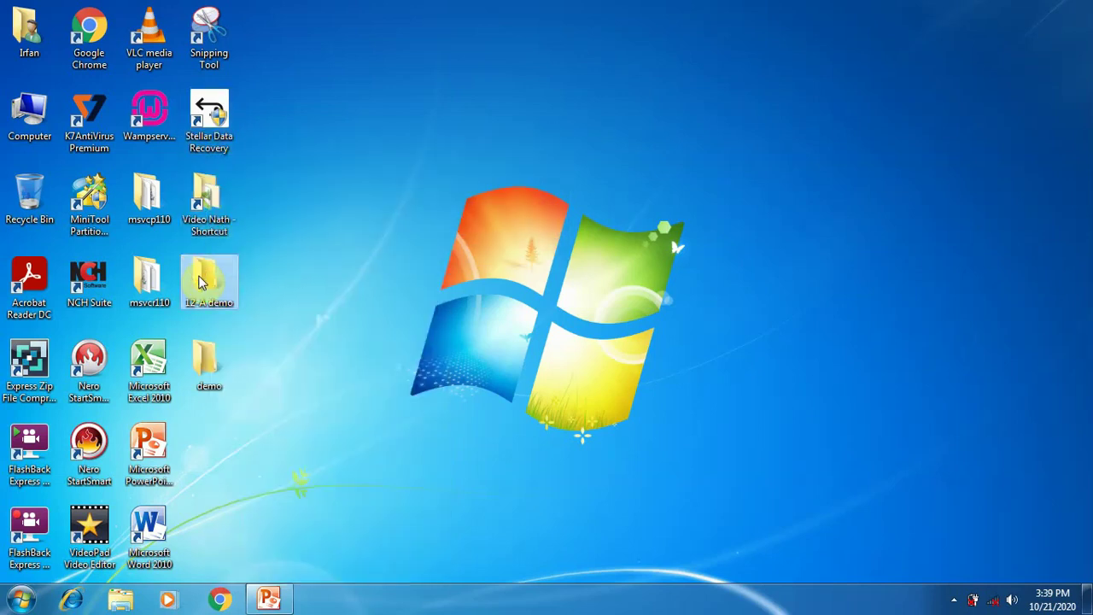
pyautogui.rightClick(201, 283)
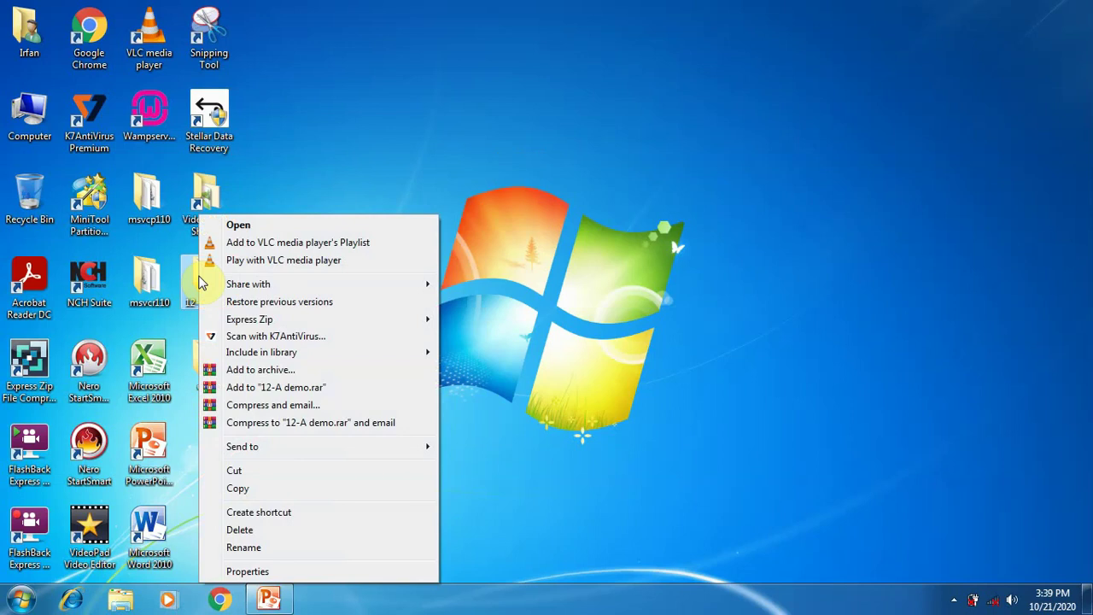
pyautogui.click(234, 471)
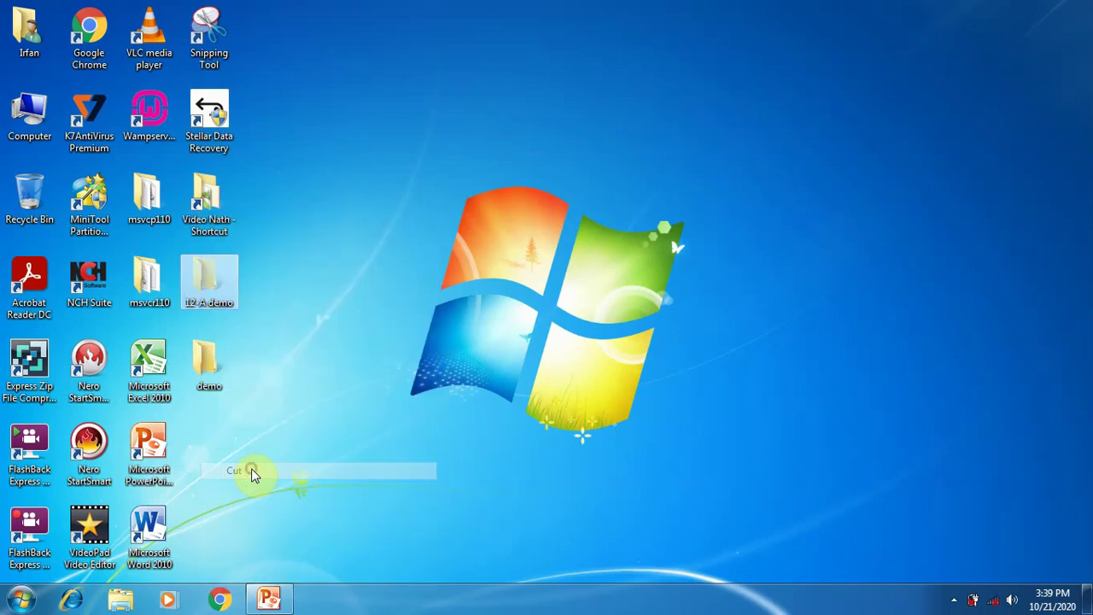
# Open Local Disk (F:) in Computer and paste the cut 12-A demo folder there
pyautogui.doubleClick(37, 125)
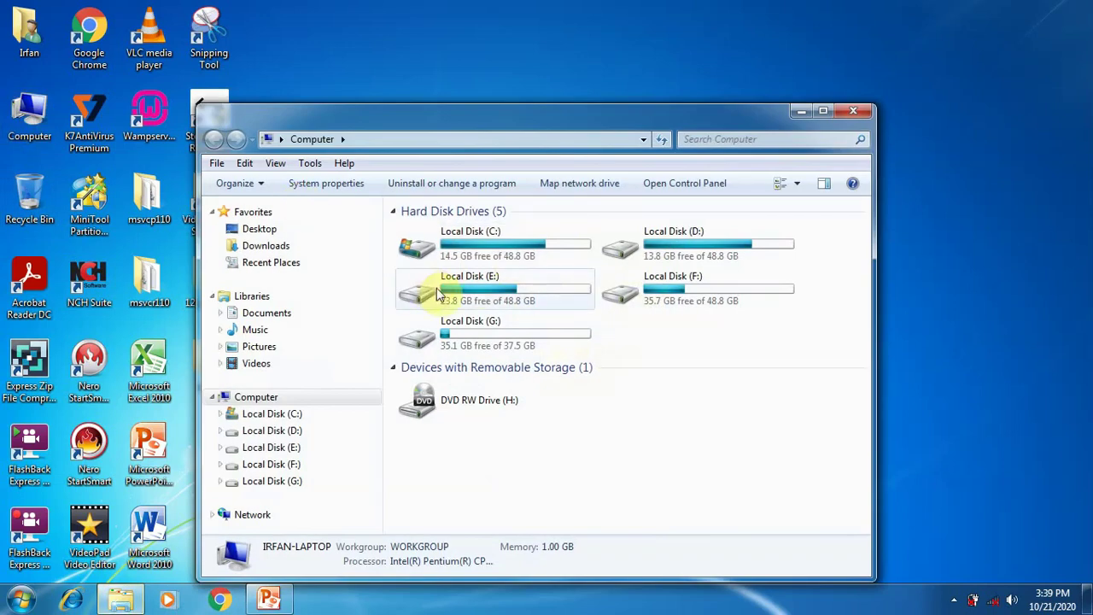
pyautogui.doubleClick(730, 286)
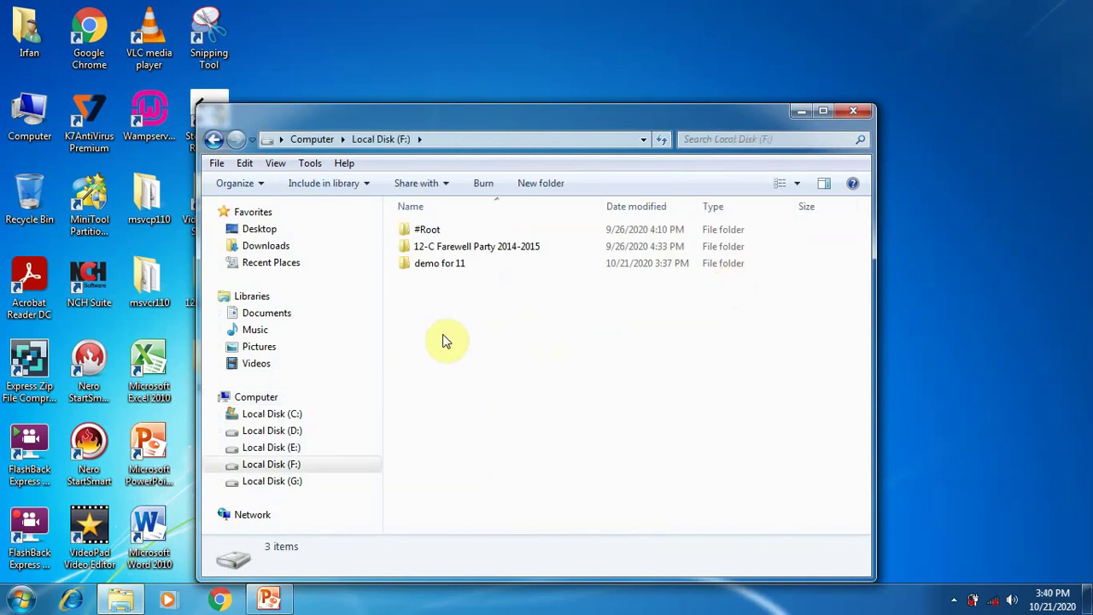
pyautogui.rightClick(442, 340)
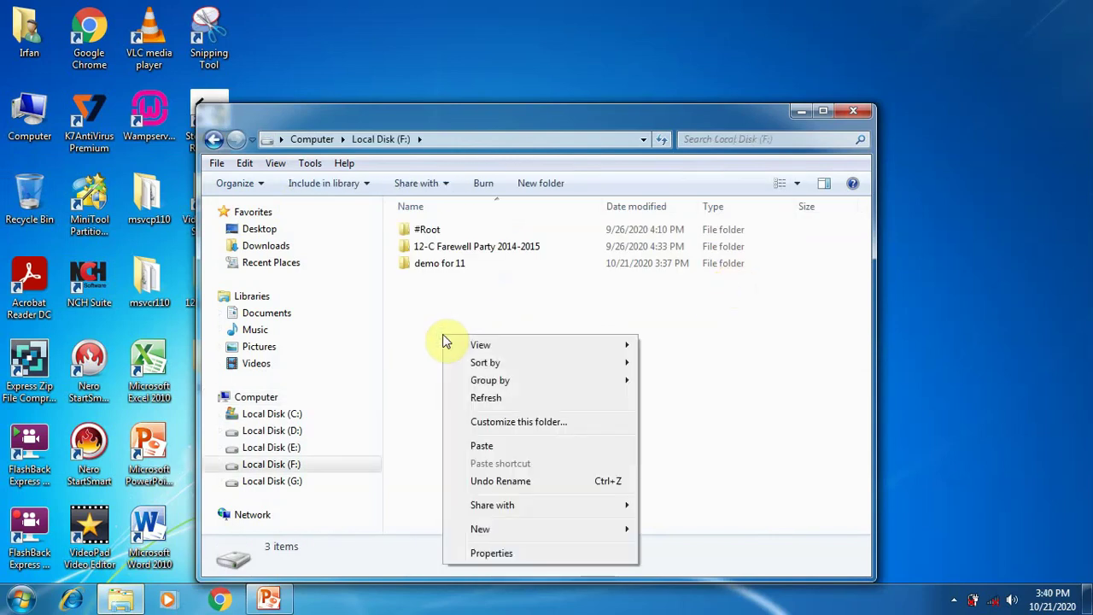
pyautogui.click(484, 446)
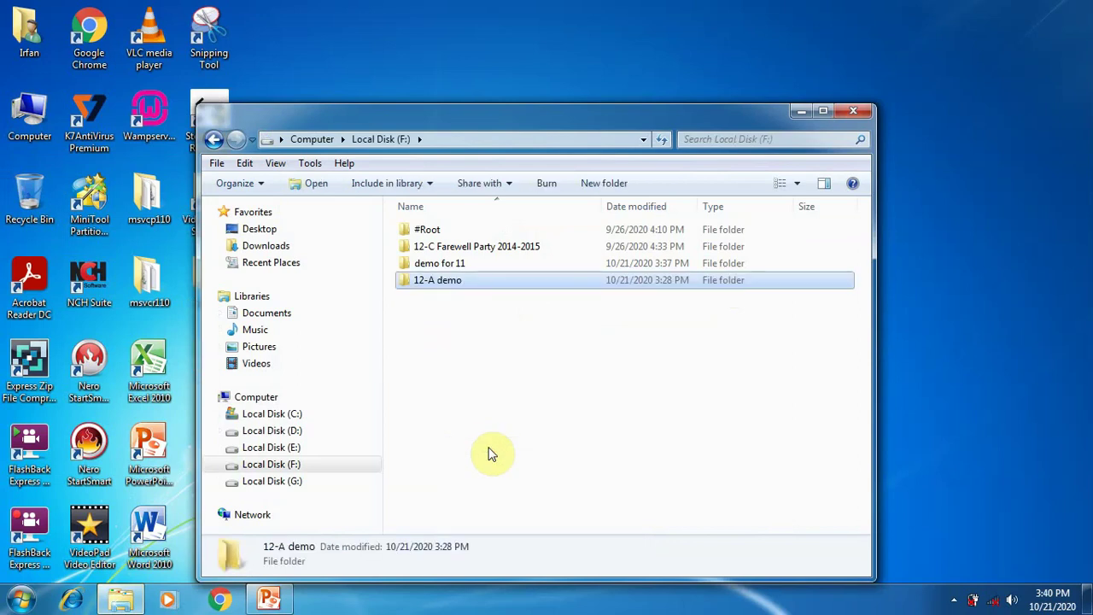
# Switch to PowerPoint, show slide 27 on the drag and drop method, and return to the Local Disk (F:) window
pyautogui.click(268, 600)
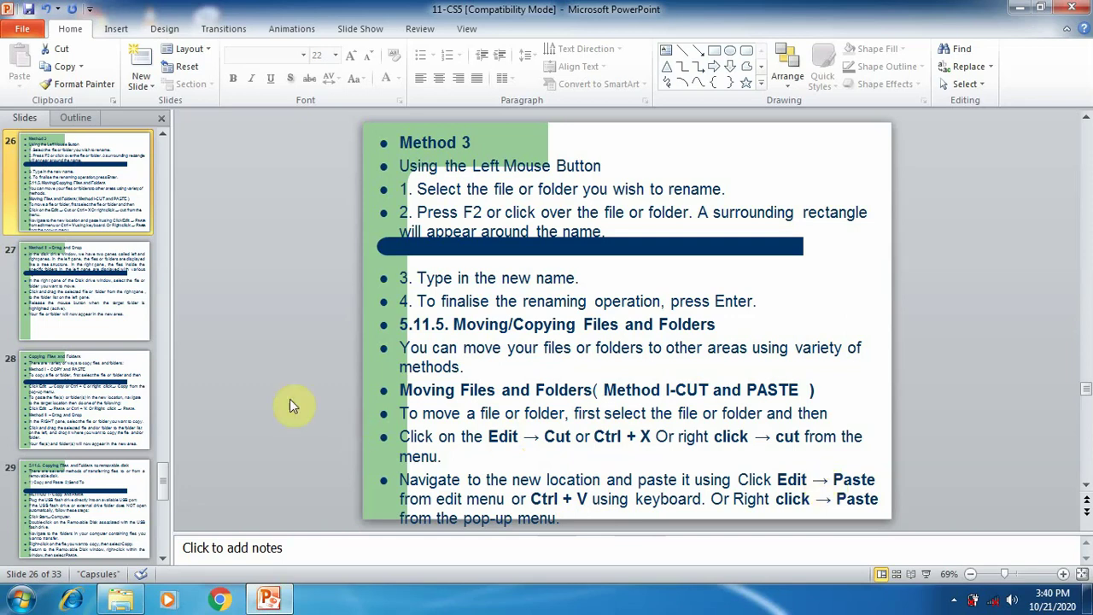
pyautogui.click(93, 293)
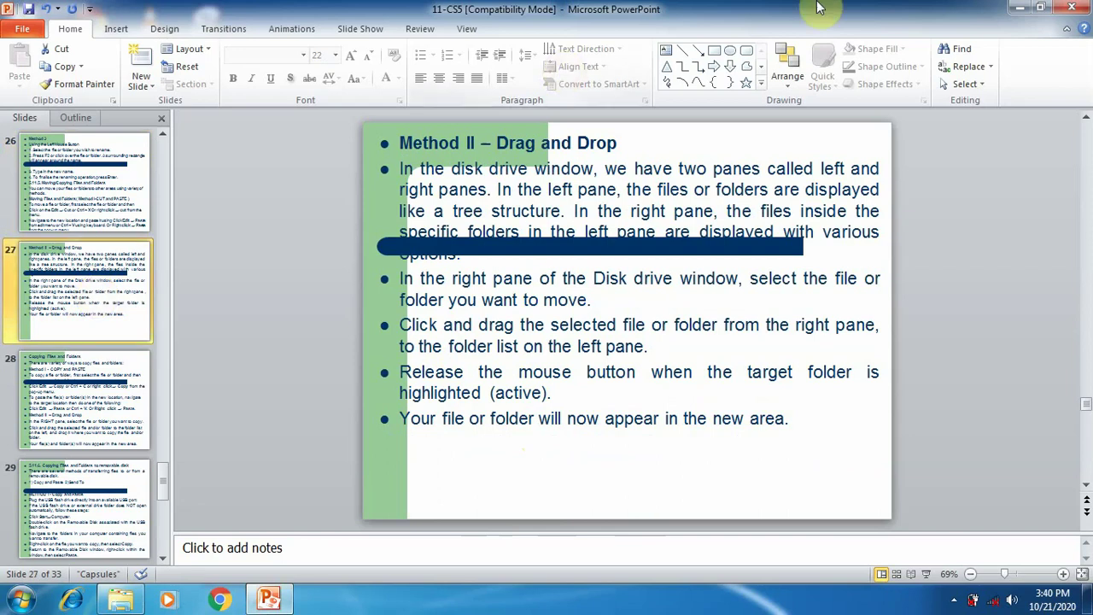
pyautogui.click(1024, 12)
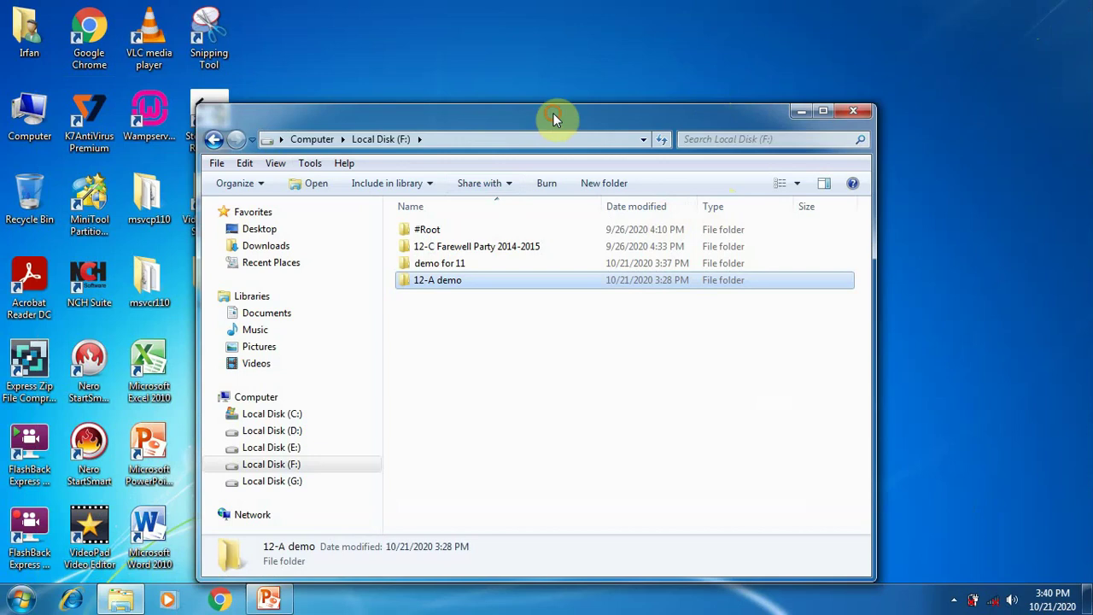
# Move the Local Disk (F:) window clear of the desktop icons, and copy the desktop's demo folder into it by drag and drop
pyautogui.moveTo(552, 113); pyautogui.dragTo(667, 97)
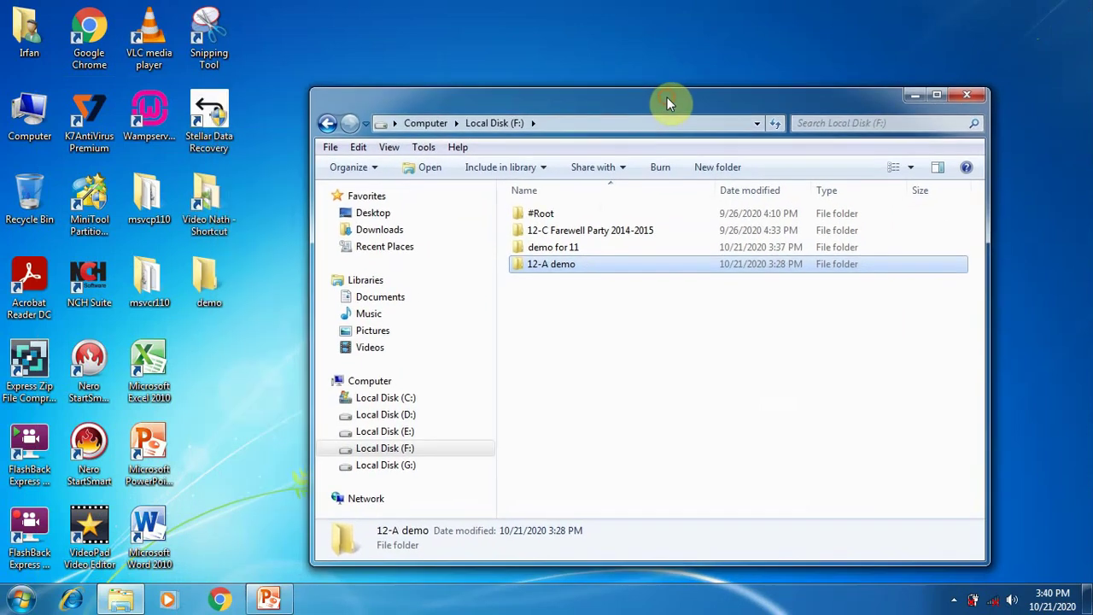
pyautogui.click(207, 277)
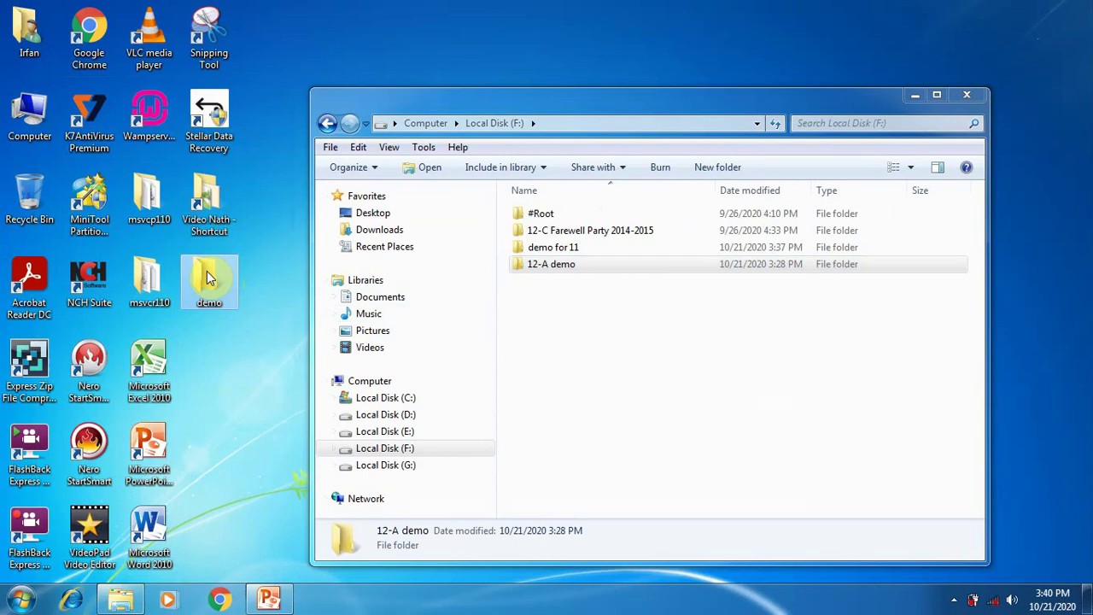
pyautogui.moveTo(207, 277); pyautogui.dragTo(599, 318)
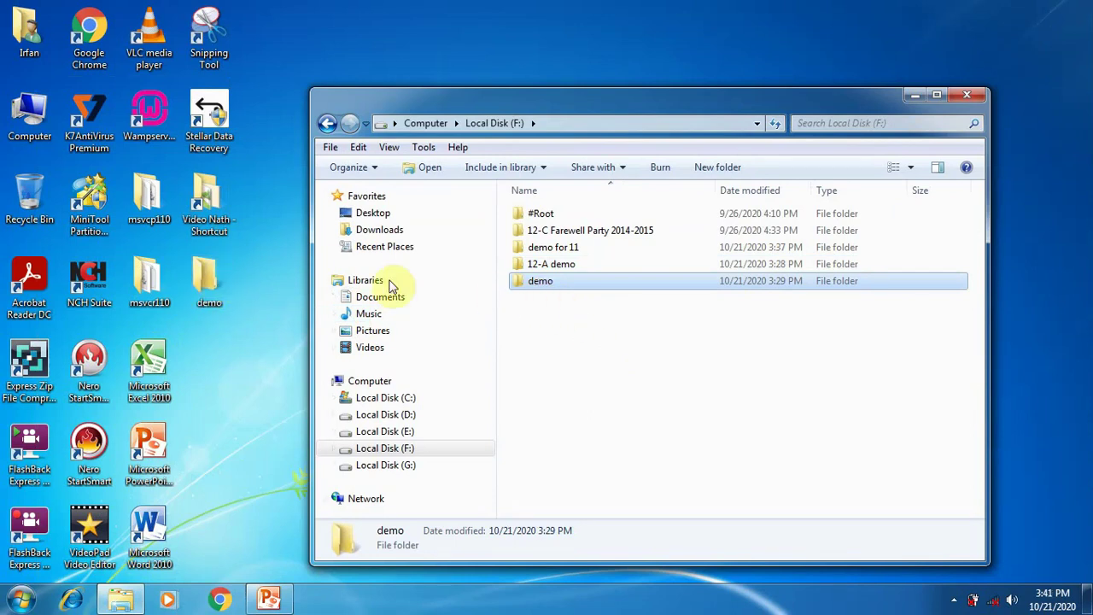
pyautogui.click(213, 283)
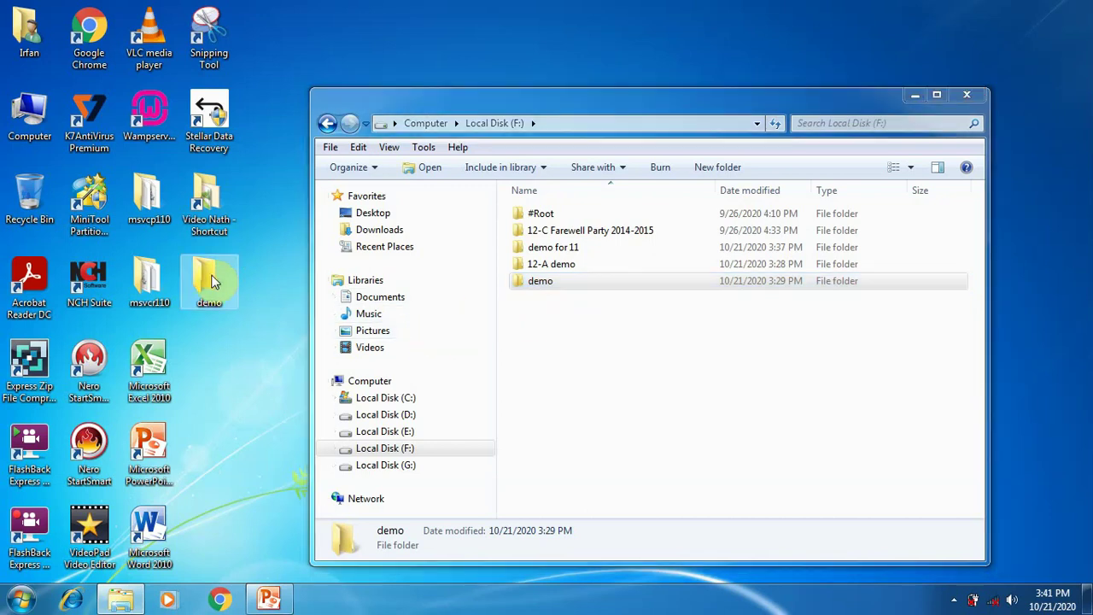
pyautogui.moveTo(222, 277); pyautogui.dragTo(569, 373)
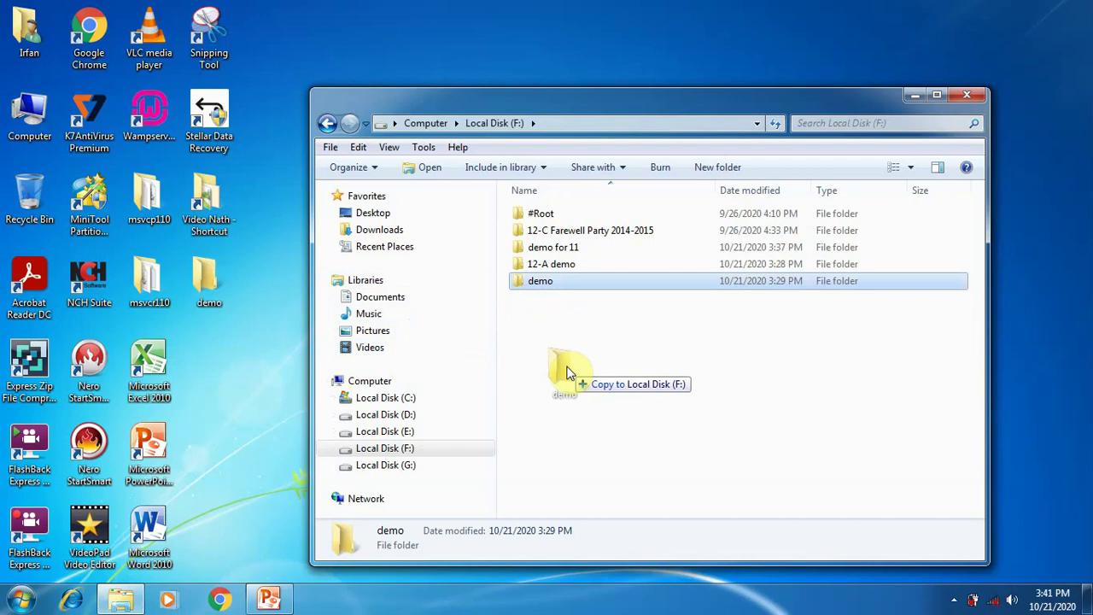
pyautogui.moveTo(568, 373)
pyautogui.mouseDown()
pyautogui.moveTo(513, 380)
pyautogui.moveTo(570, 378)
pyautogui.mouseUp()
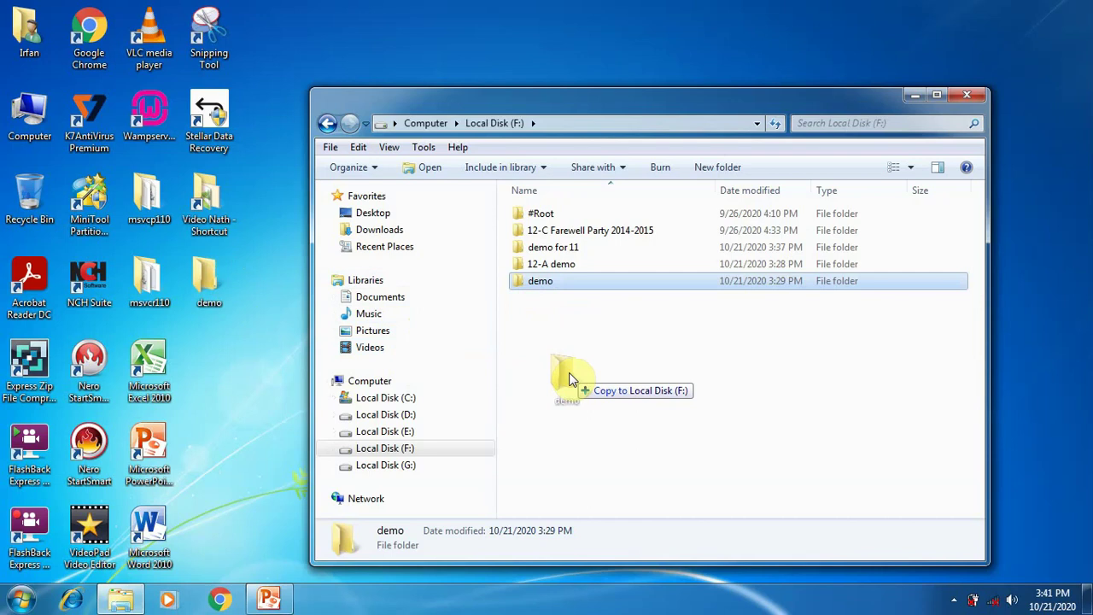
pyautogui.moveTo(571, 378); pyautogui.dragTo(230, 290)
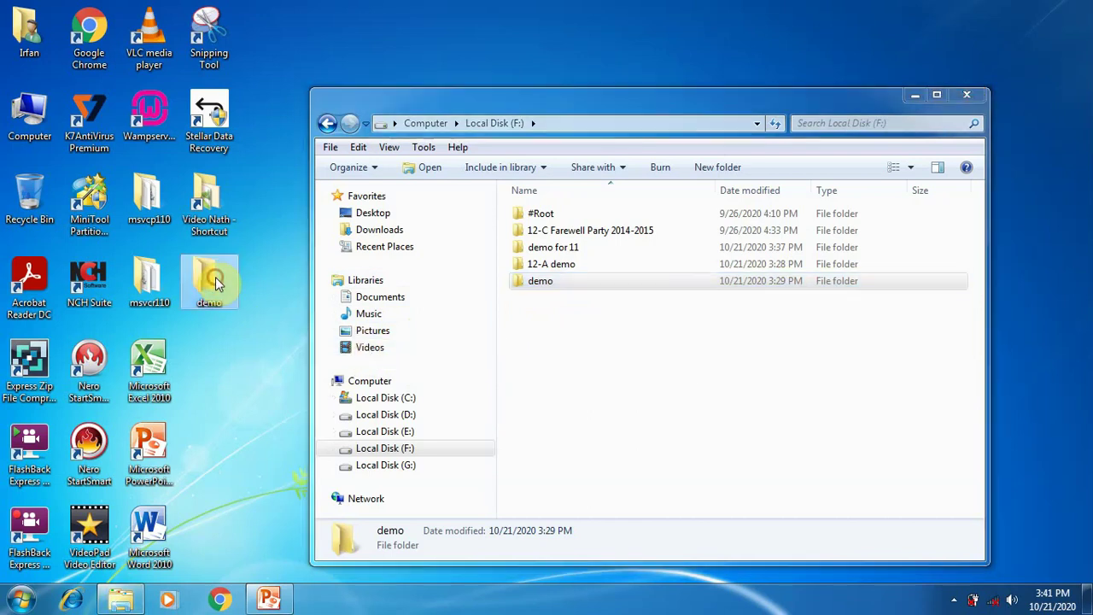
# Switch to PowerPoint to review slide 27 on drag and drop, and close the Local Disk (F:) window
pyautogui.click(271, 600)
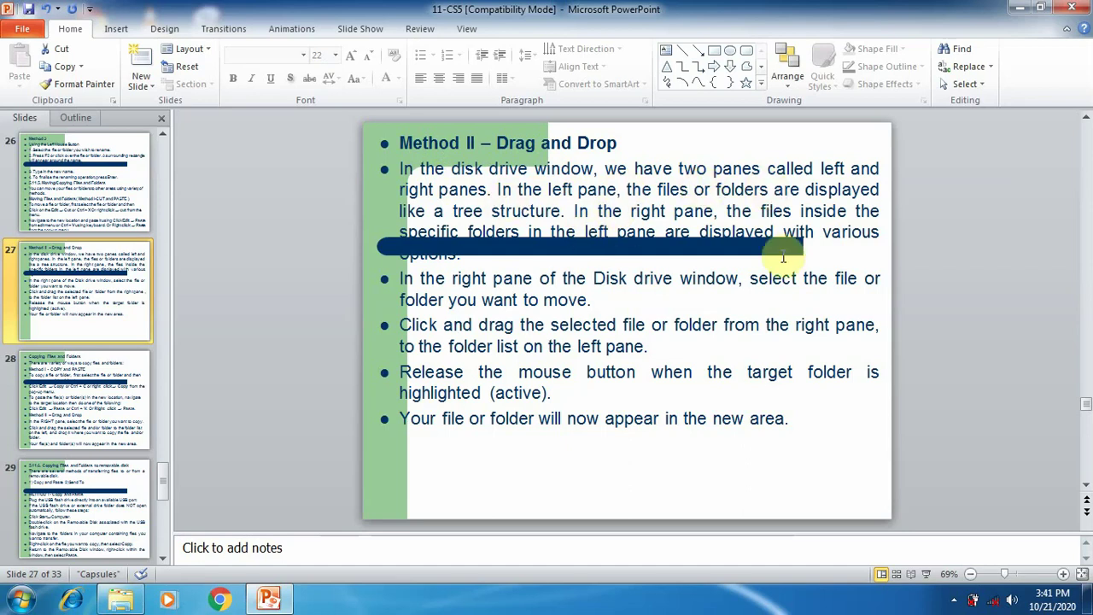
pyautogui.click(1018, 6)
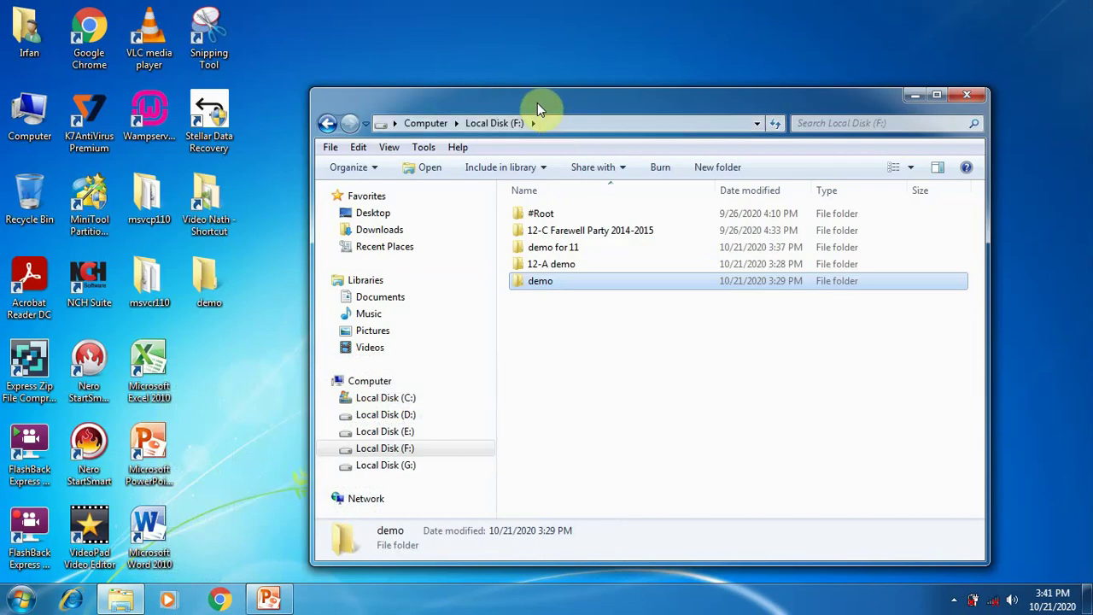
pyautogui.click(969, 95)
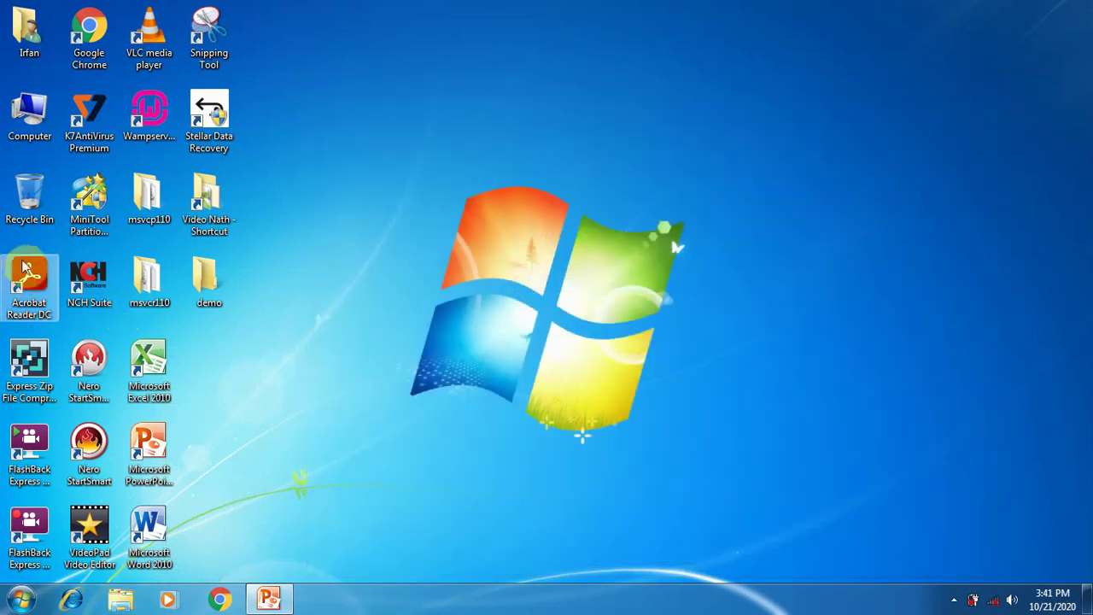
# Open Computer in Windows Explorer, view the Local Disk (E:) contents, and select the demo folder in the Desktop location
pyautogui.doubleClick(20, 136)
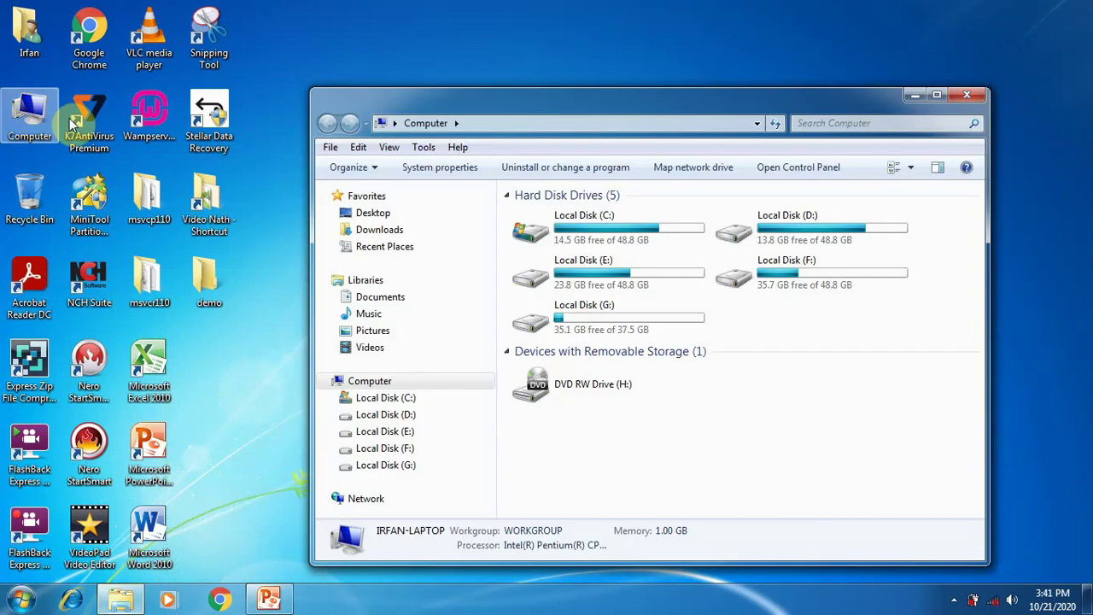
pyautogui.click(390, 432)
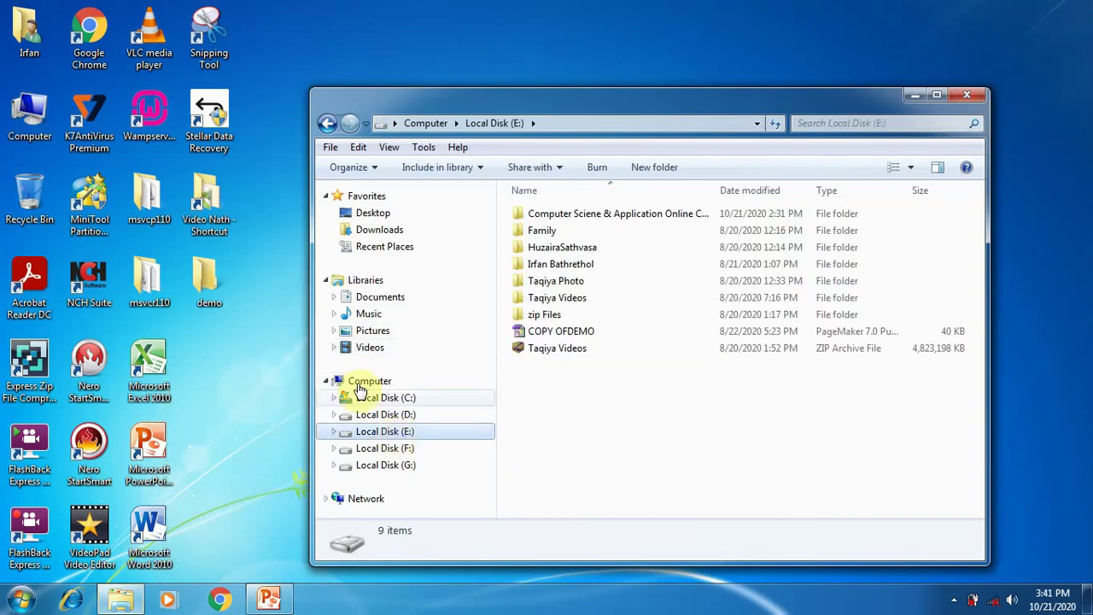
pyautogui.click(374, 214)
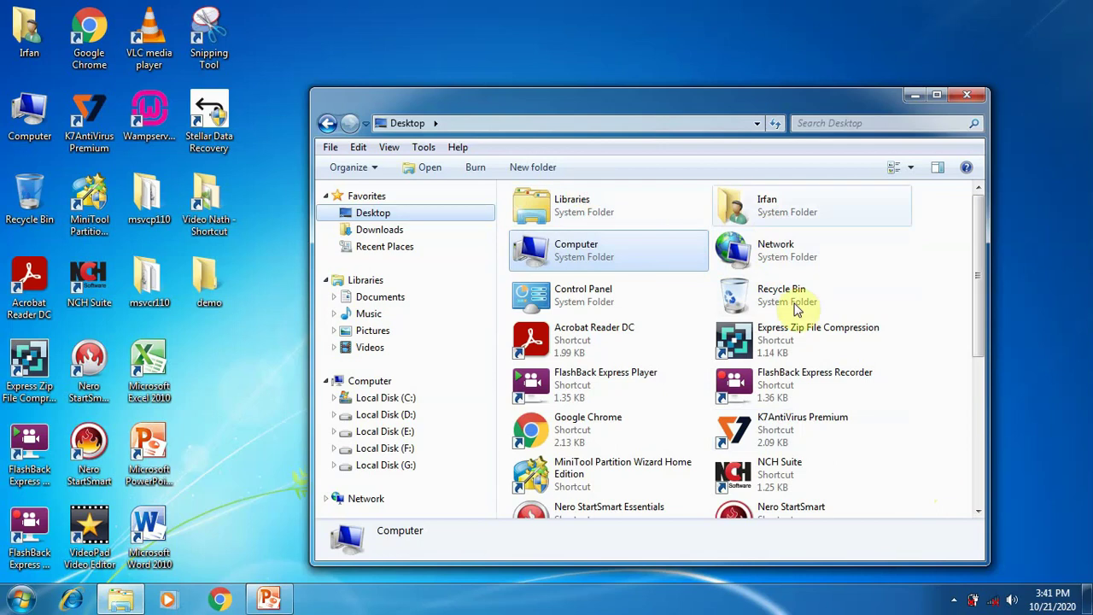
pyautogui.click(977, 512)
pyautogui.click(978, 512)
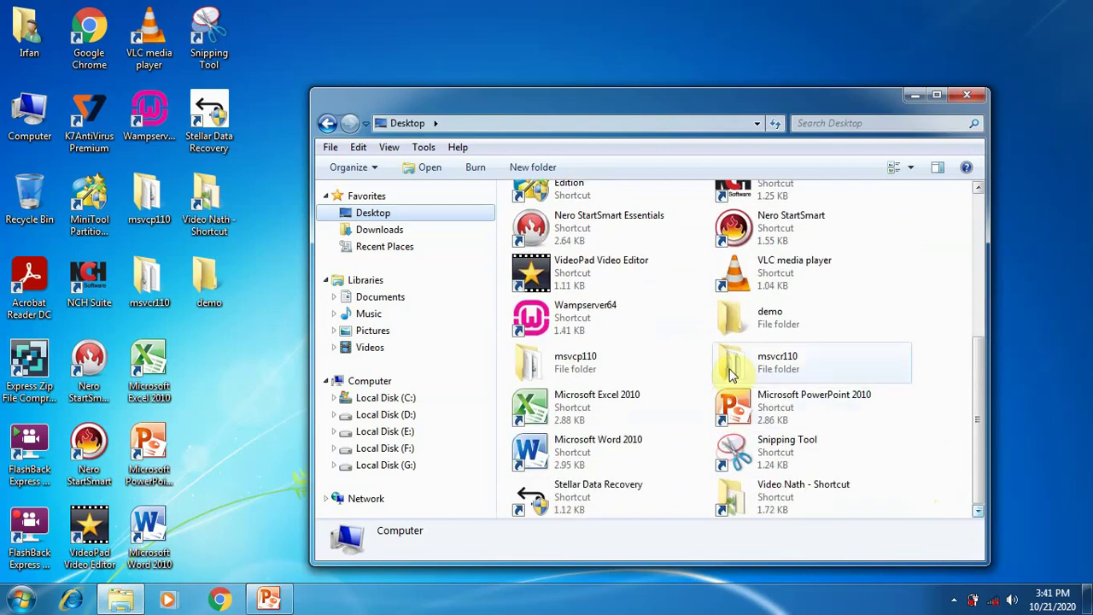
pyautogui.click(745, 320)
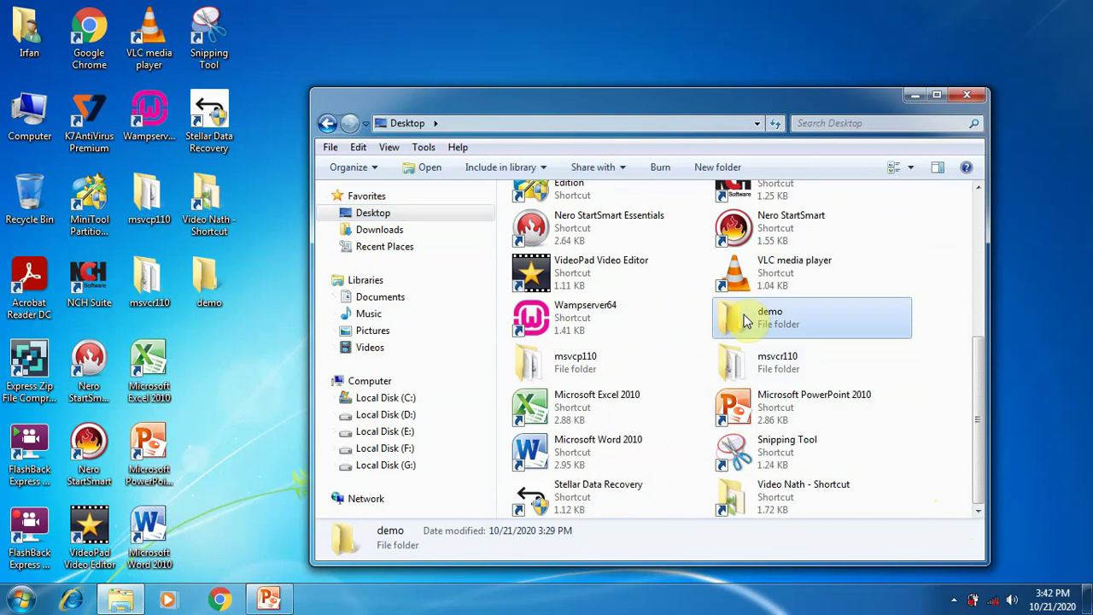
# Review the drag and drop instructions on slide 27 in PowerPoint, and return to the Desktop location in Windows Explorer
pyautogui.click(272, 607)
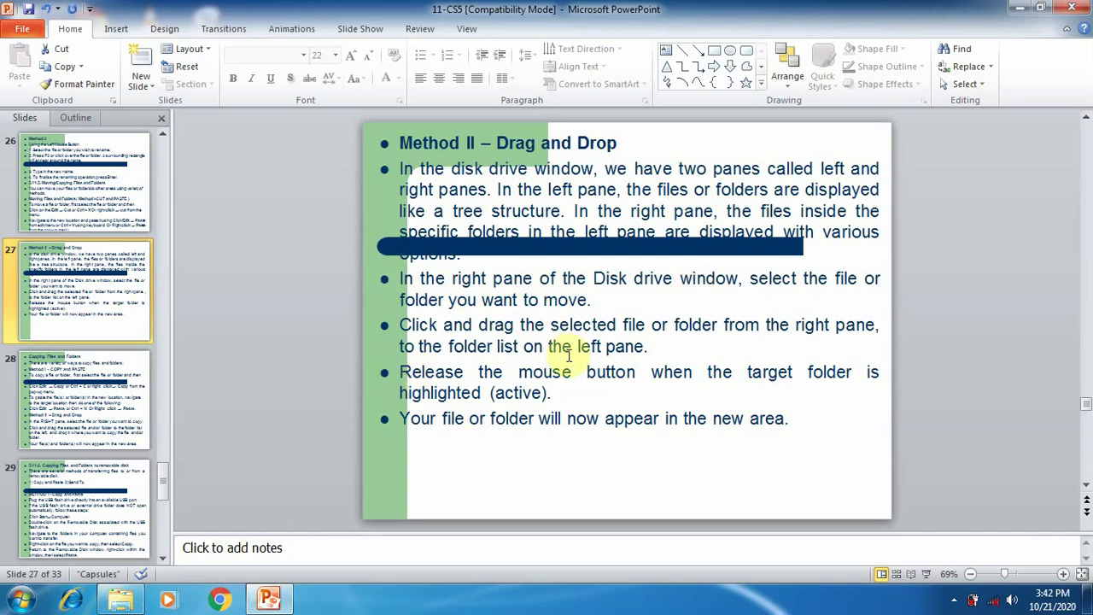
pyautogui.click(118, 597)
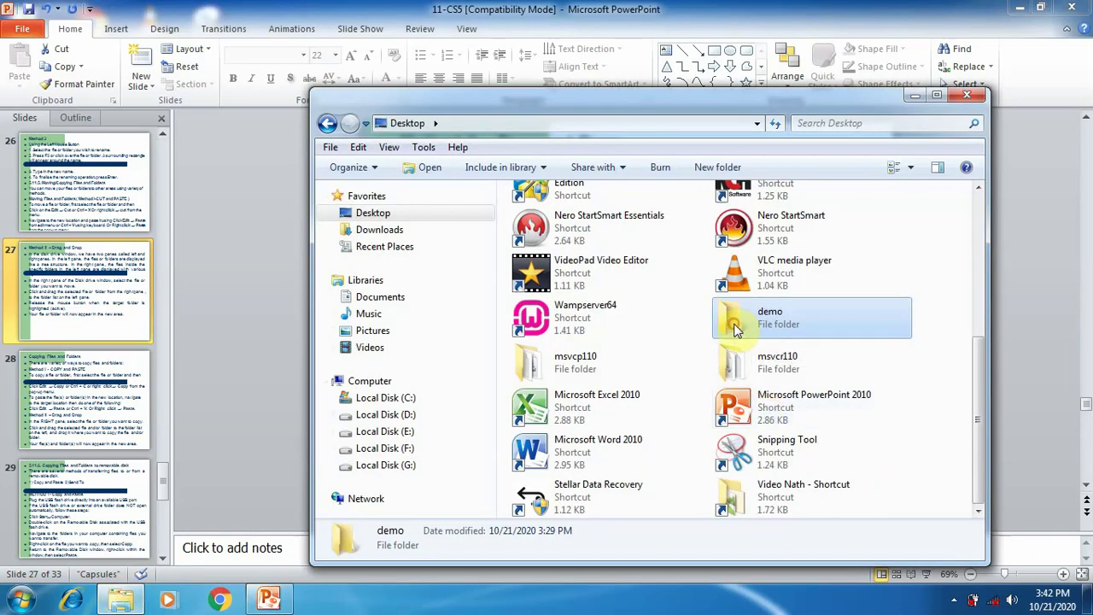
# Move the demo folder from the Desktop location into the msvcp110 folder by drag and drop, and open msvcp110 to check it
pyautogui.moveTo(730, 331); pyautogui.dragTo(439, 462)
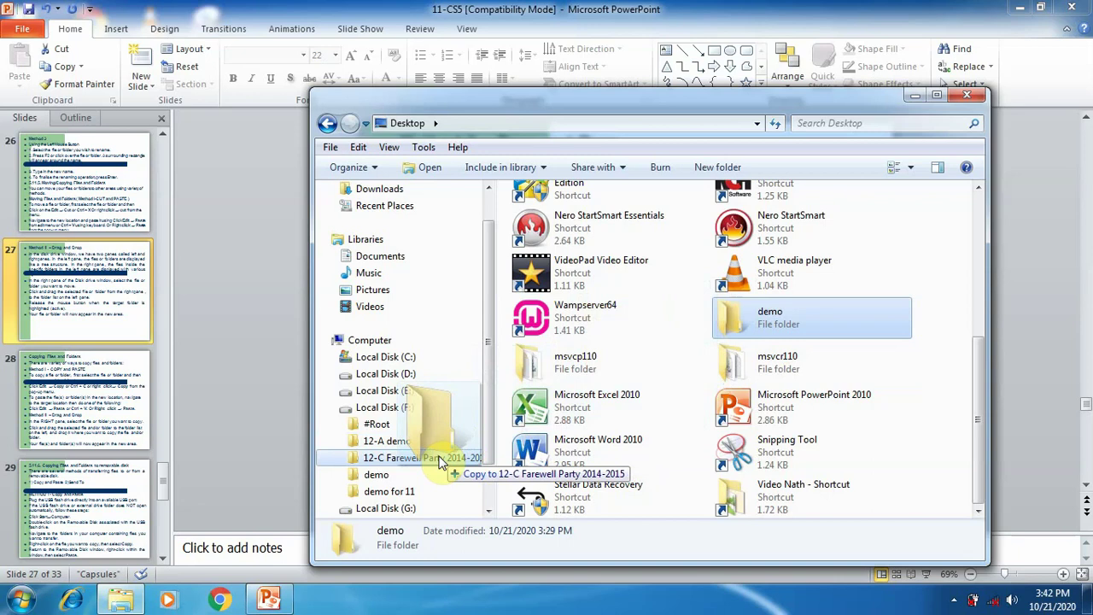
pyautogui.moveTo(440, 461); pyautogui.dragTo(547, 374)
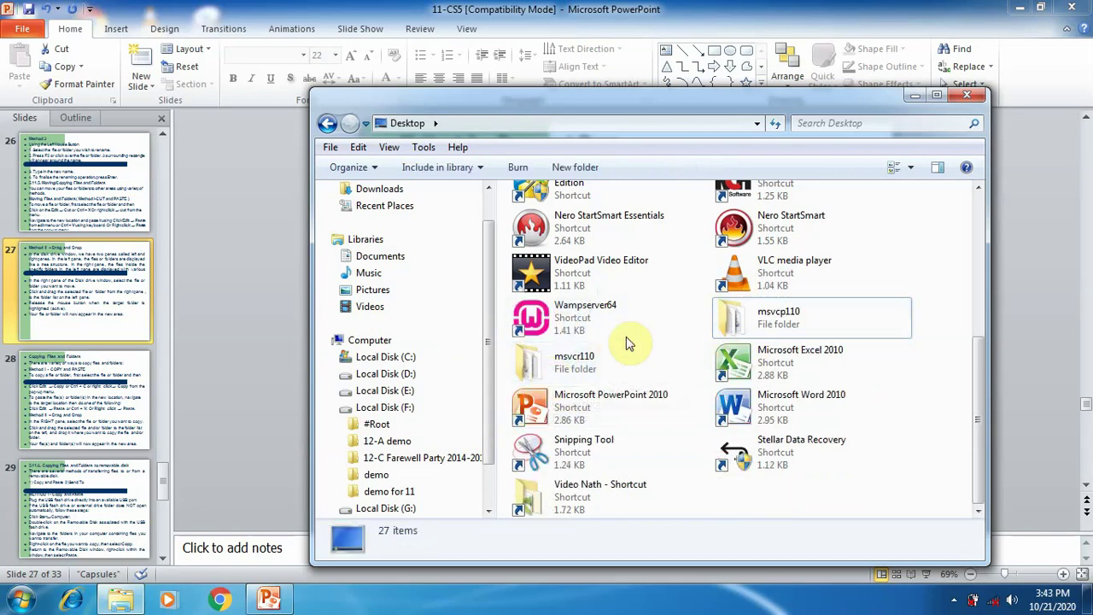
pyautogui.doubleClick(563, 360)
pyautogui.press('BackSpace')
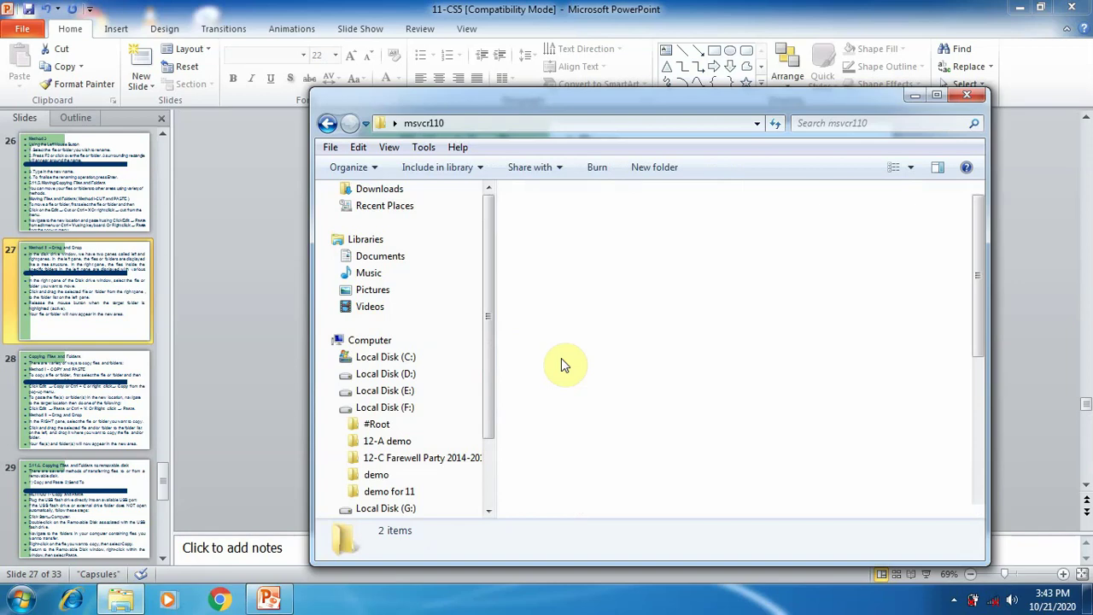
pyautogui.press('Return')
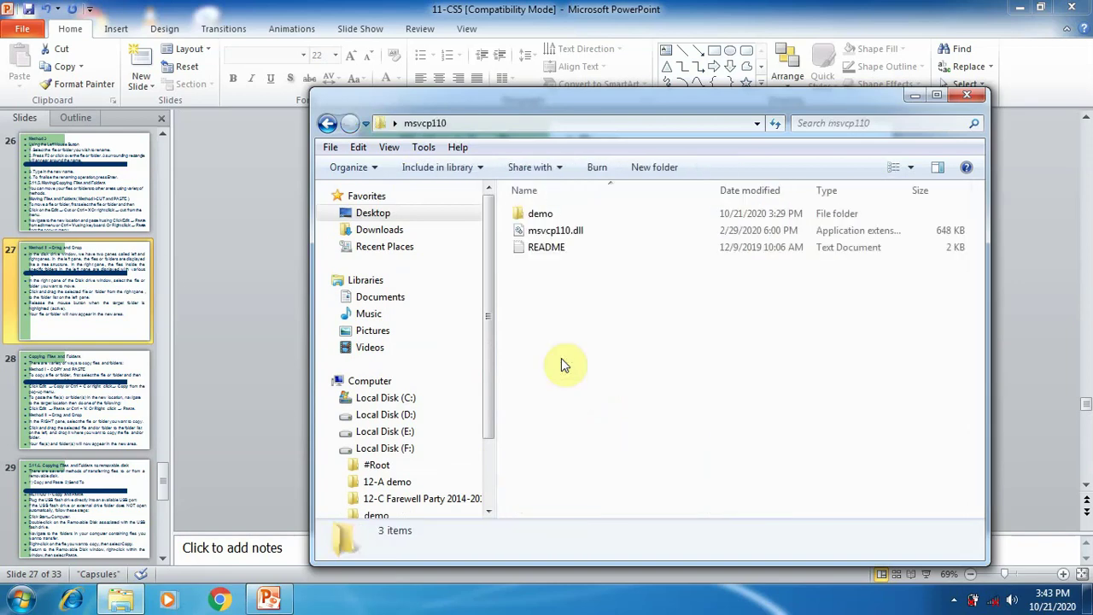
pyautogui.press('Down')
pyautogui.press('Up')
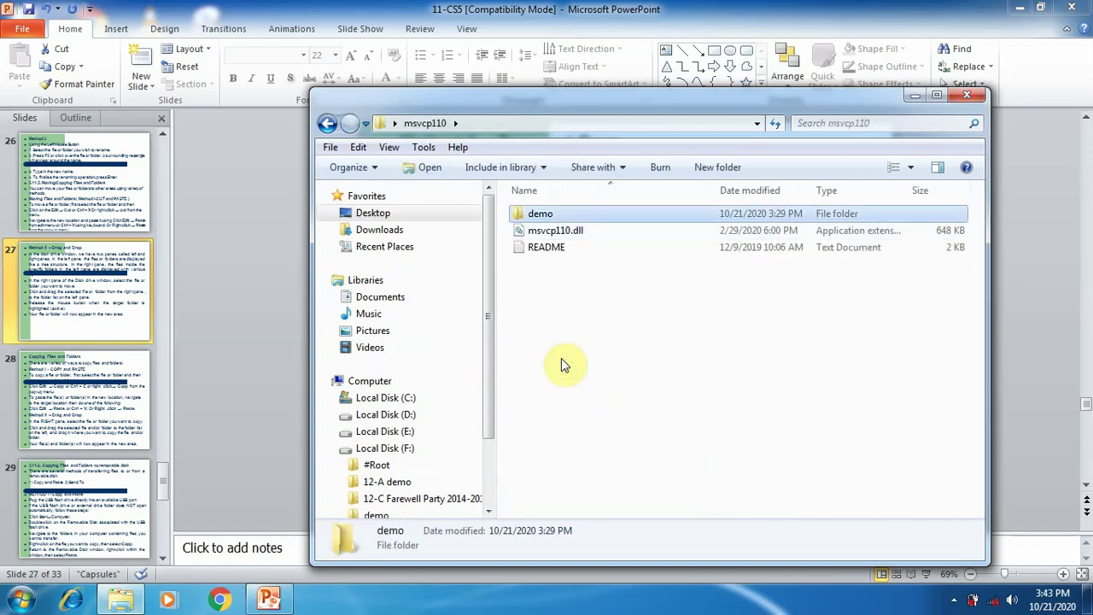
# Switch to PowerPoint to review slide 28 on copying files and folders, and close the msvcp110 window
pyautogui.click(270, 601)
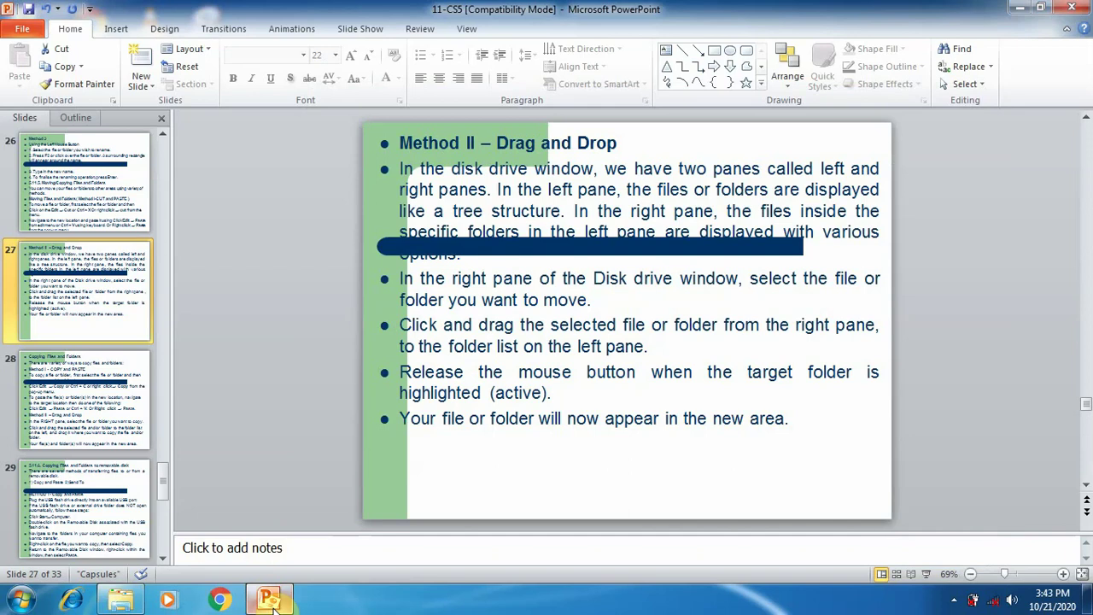
pyautogui.click(77, 382)
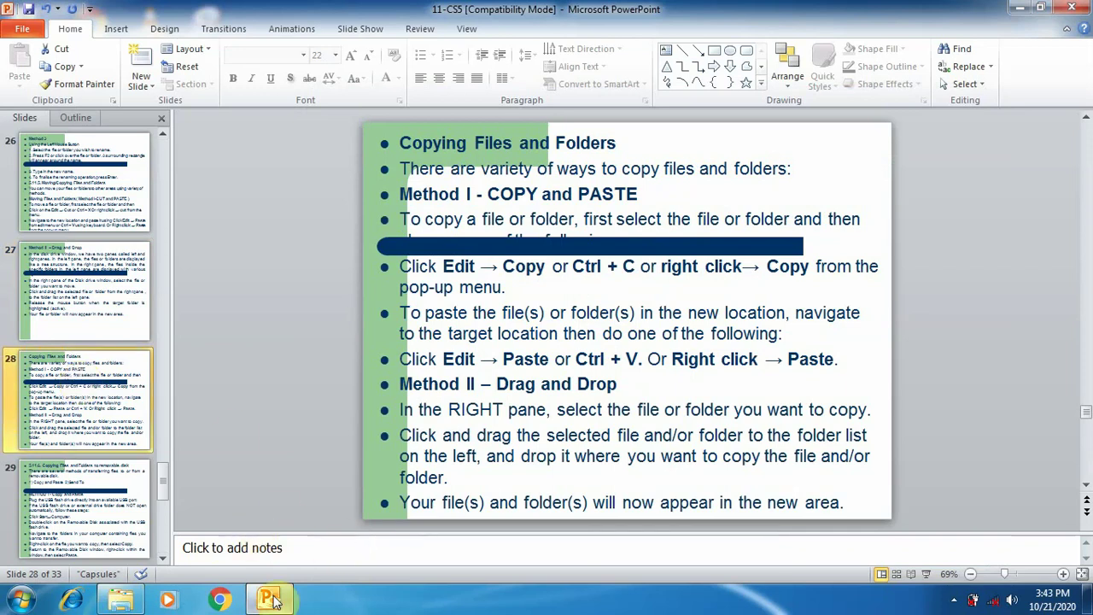
pyautogui.moveTo(275, 603)
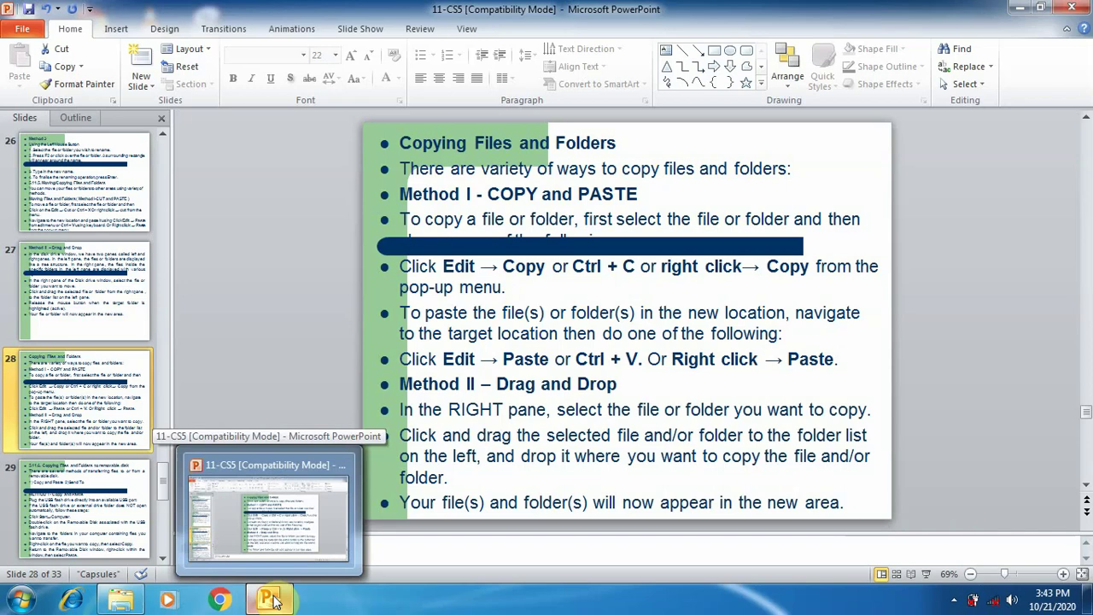
pyautogui.click(119, 602)
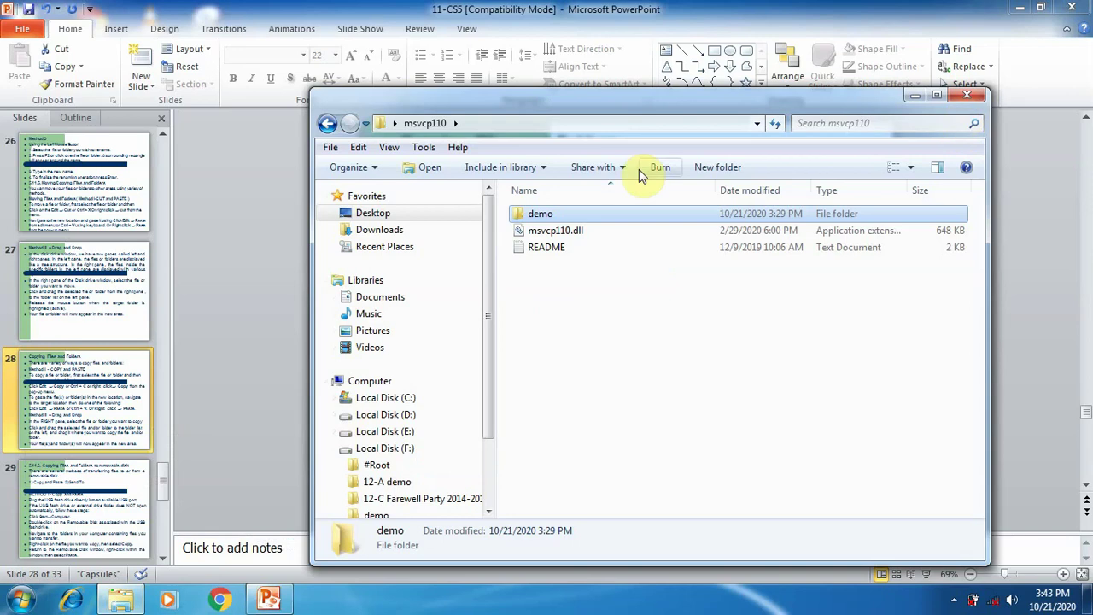
pyautogui.click(978, 96)
# Return to the desktop and open Local Disk (F:) through Computer
pyautogui.click(1018, 7)
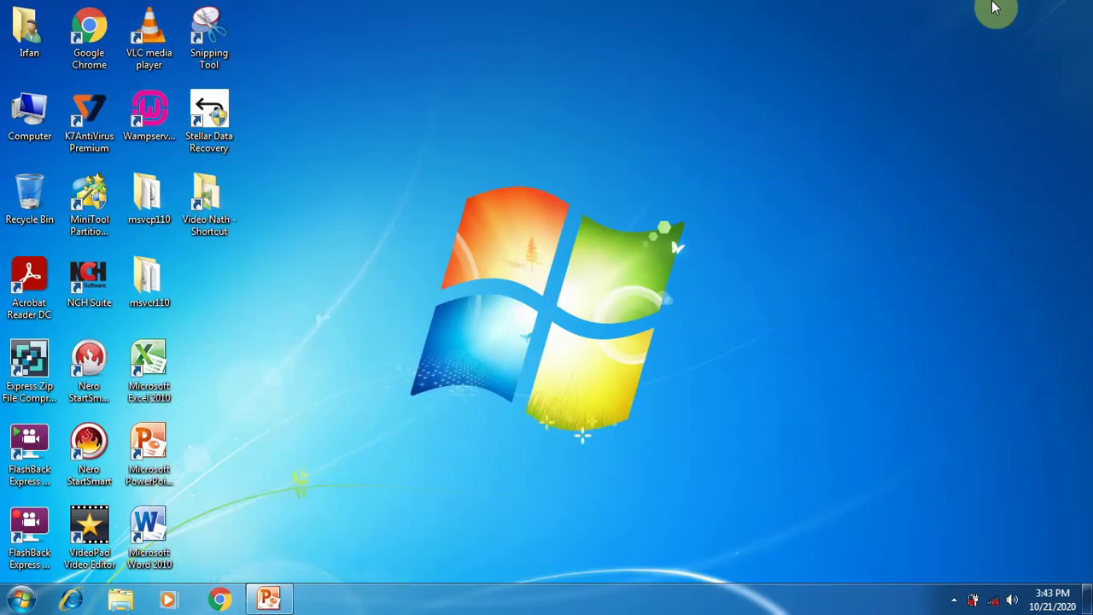
pyautogui.click(28, 110)
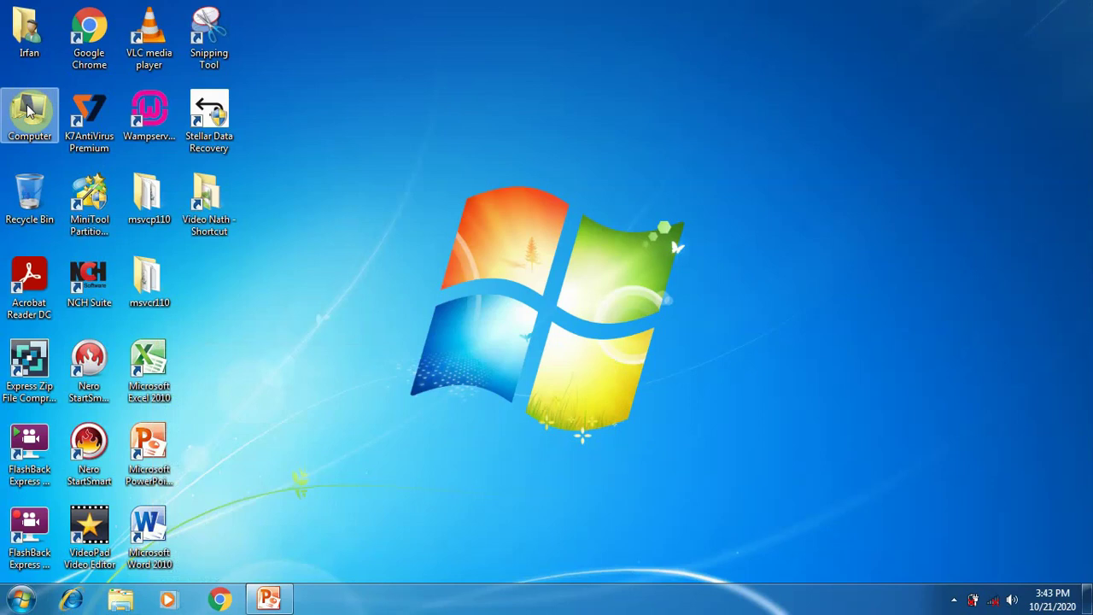
pyautogui.doubleClick(28, 109)
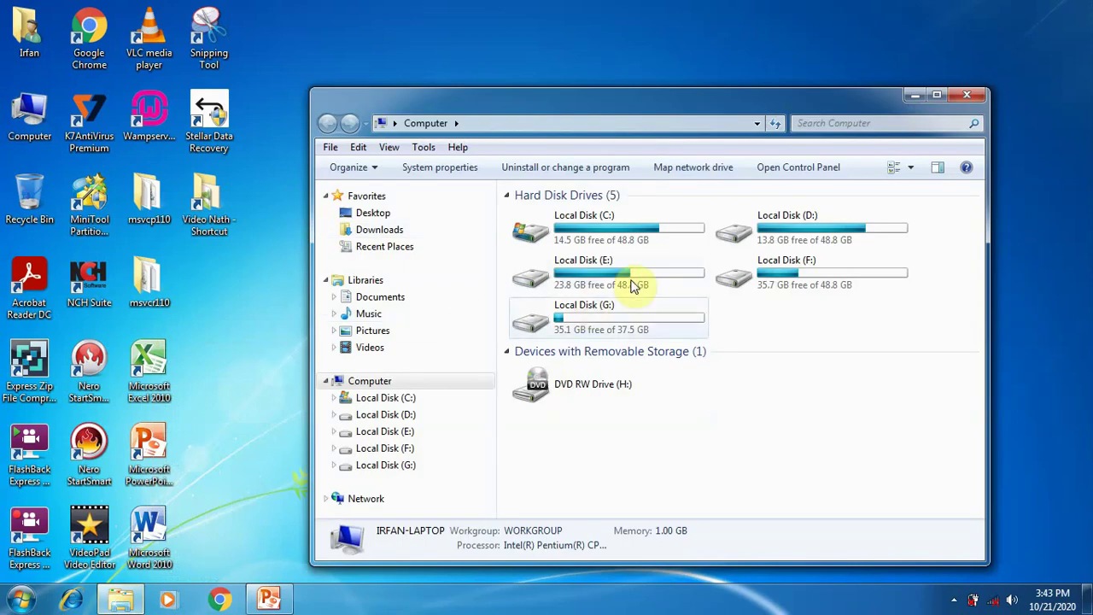
pyautogui.doubleClick(811, 277)
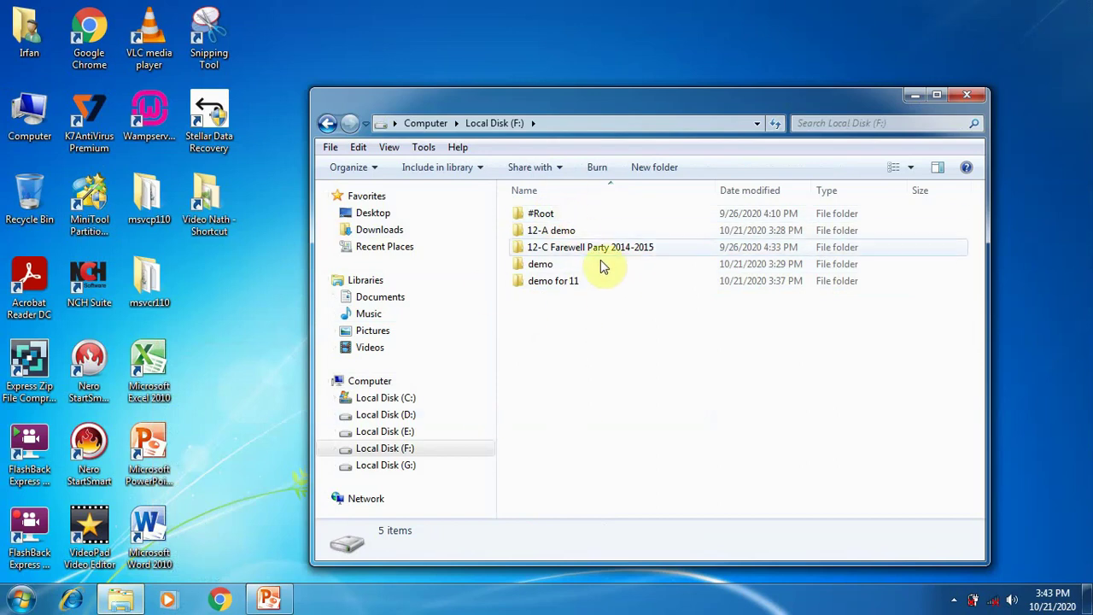
# Copy the demo folder on Local Disk (F:) to the clipboard
pyautogui.click(555, 231)
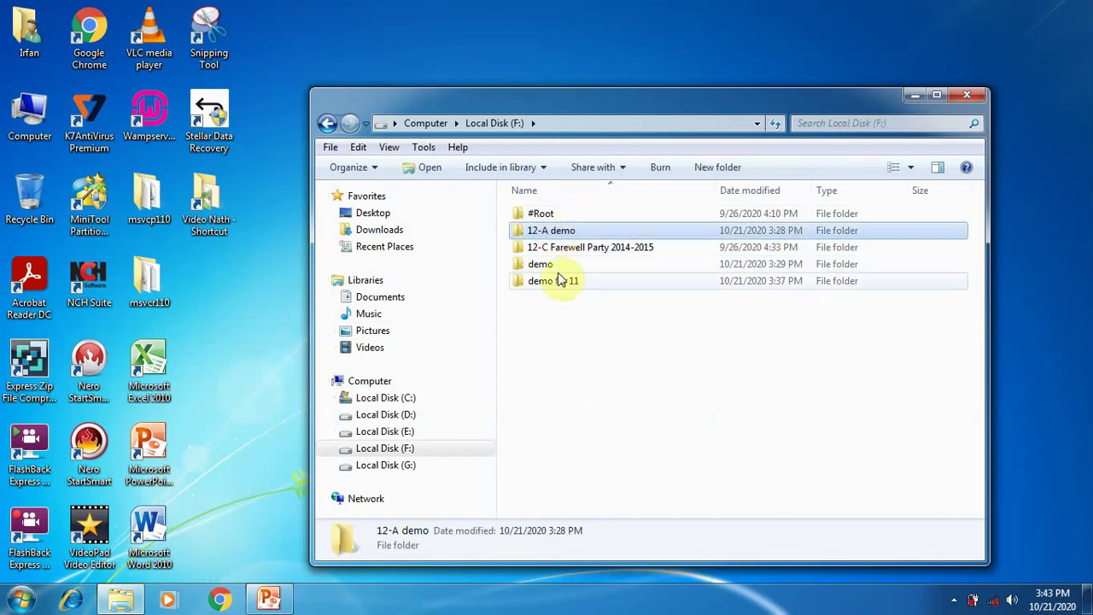
pyautogui.click(539, 265)
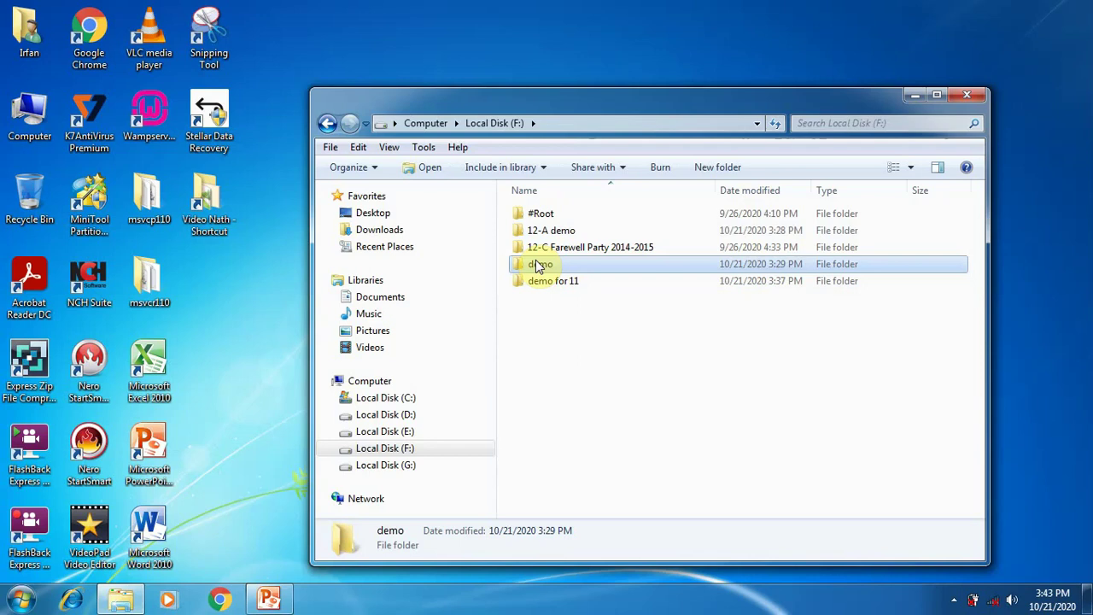
pyautogui.click(357, 147)
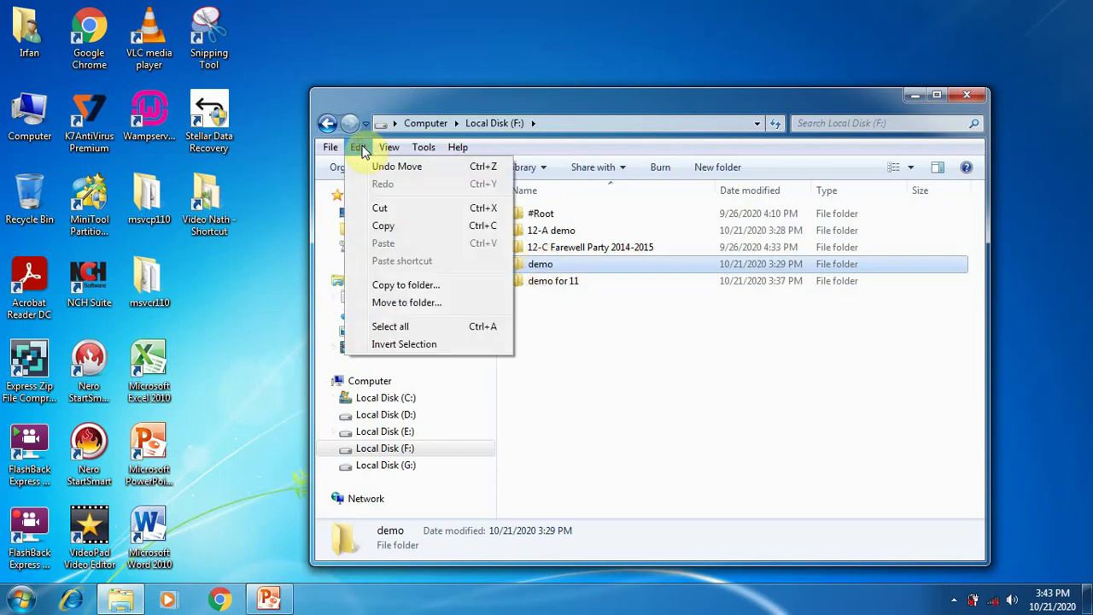
pyautogui.click(395, 227)
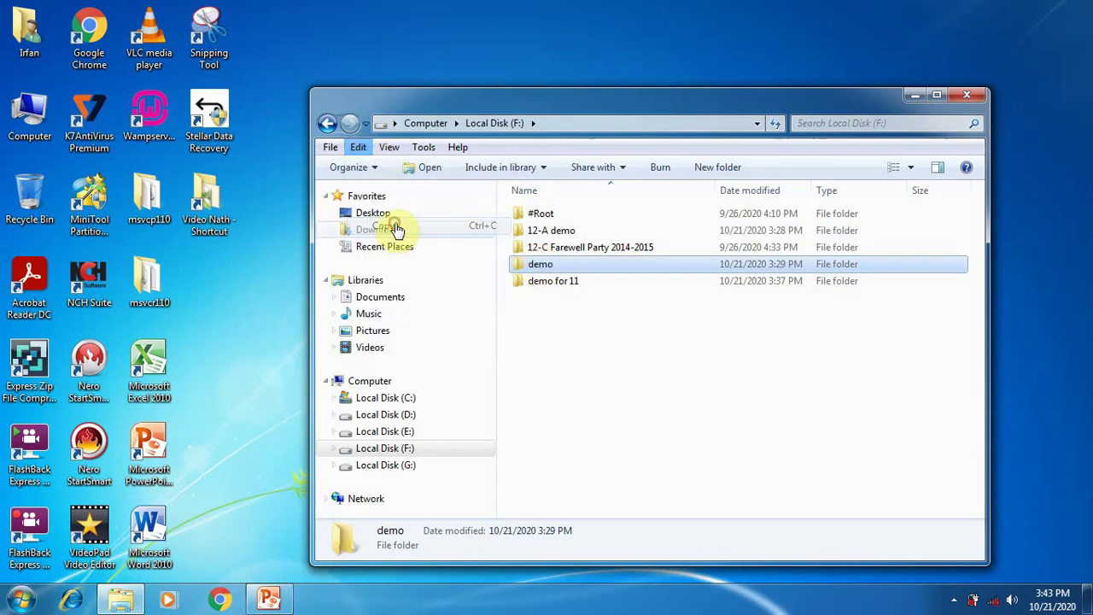
# Copy the demo for 11 folder from Local Disk (F:) and paste it onto the desktop
pyautogui.click(546, 289)
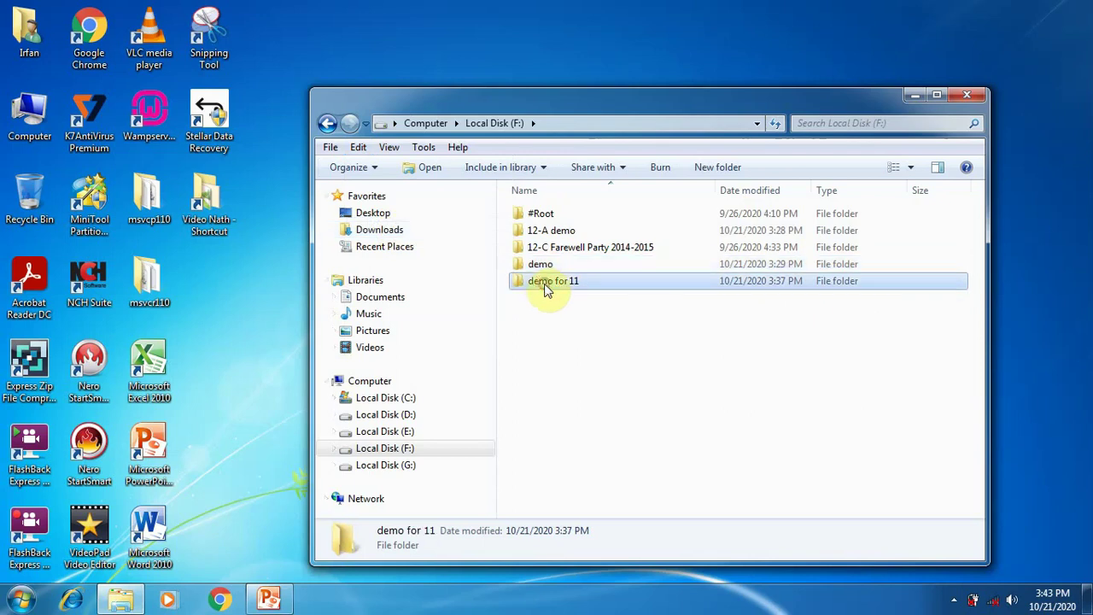
pyautogui.click(358, 146)
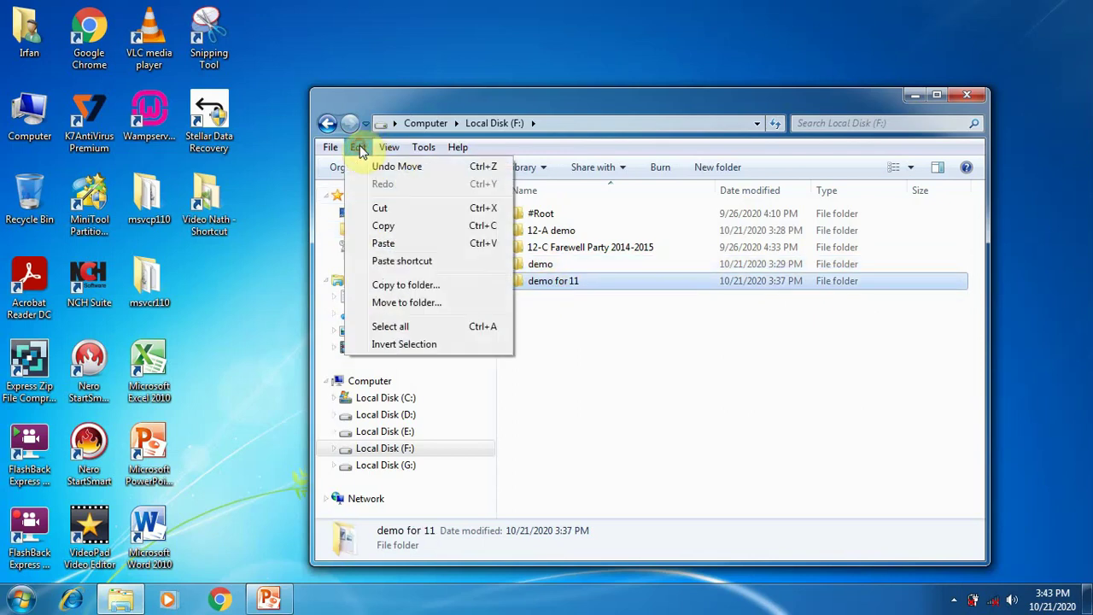
pyautogui.click(403, 229)
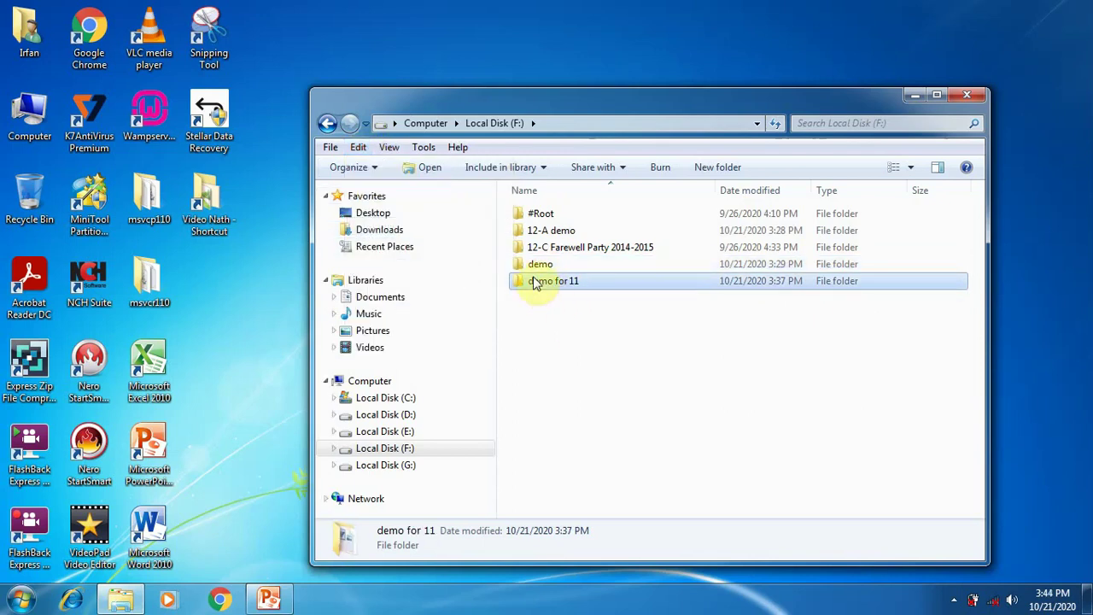
pyautogui.click(388, 448)
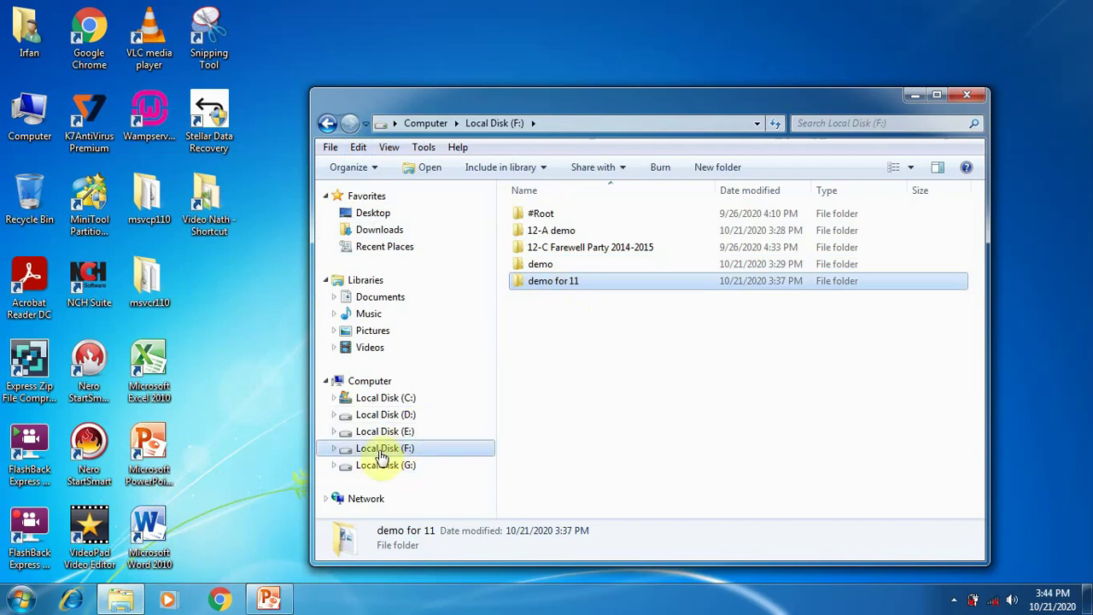
pyautogui.rightClick(249, 343)
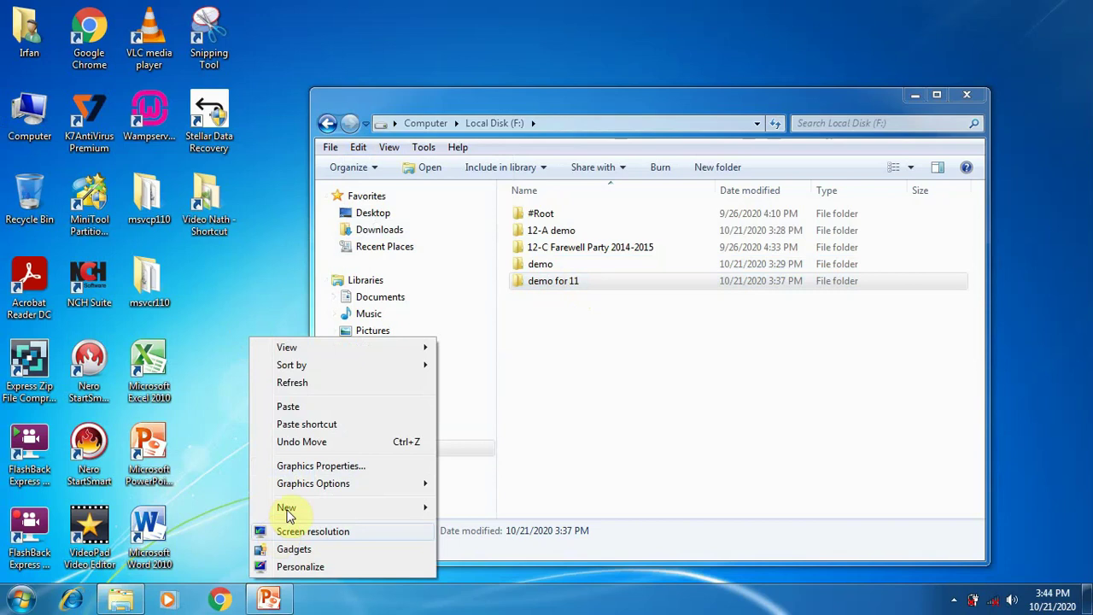
pyautogui.click(296, 407)
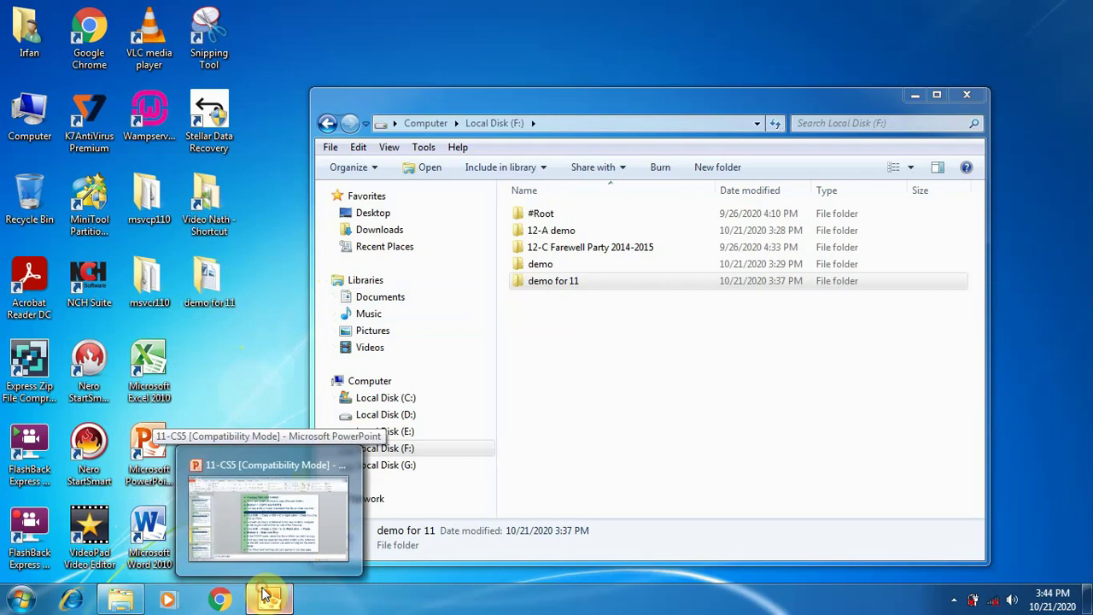
# Switch to PowerPoint to review slides 28 to 31 on copying to removable disks, deleting files and folders, and the Recycle Bin
pyautogui.click(267, 598)
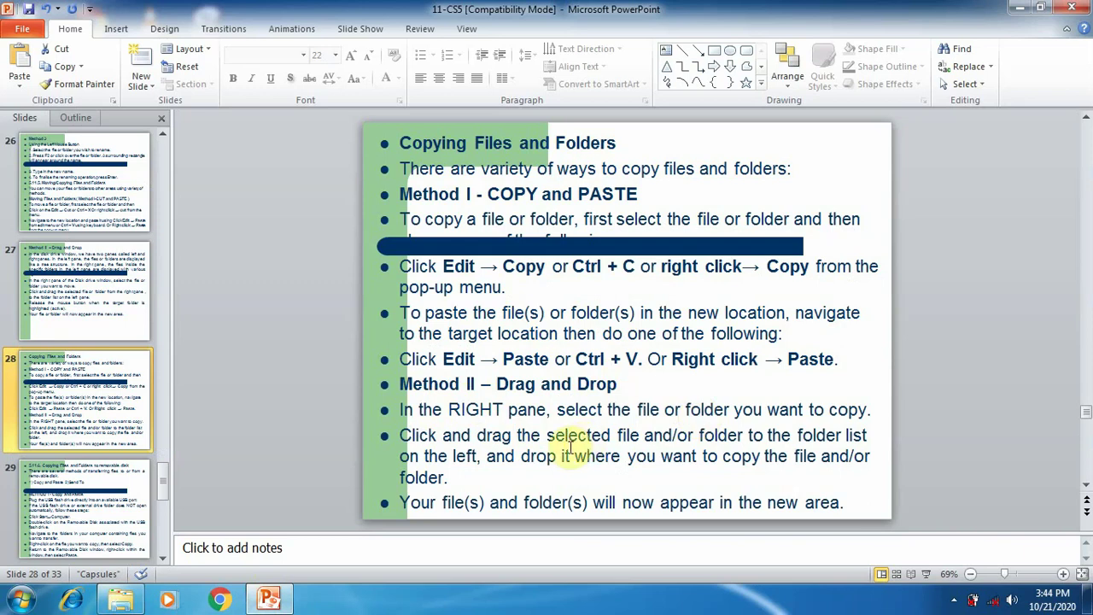
pyautogui.click(94, 511)
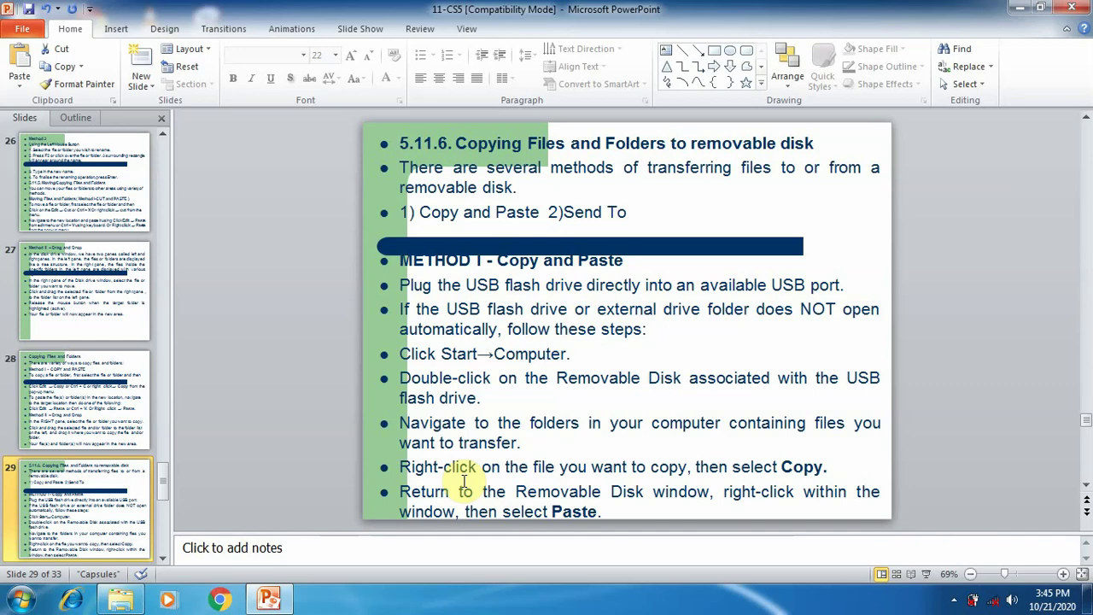
pyautogui.click(162, 556)
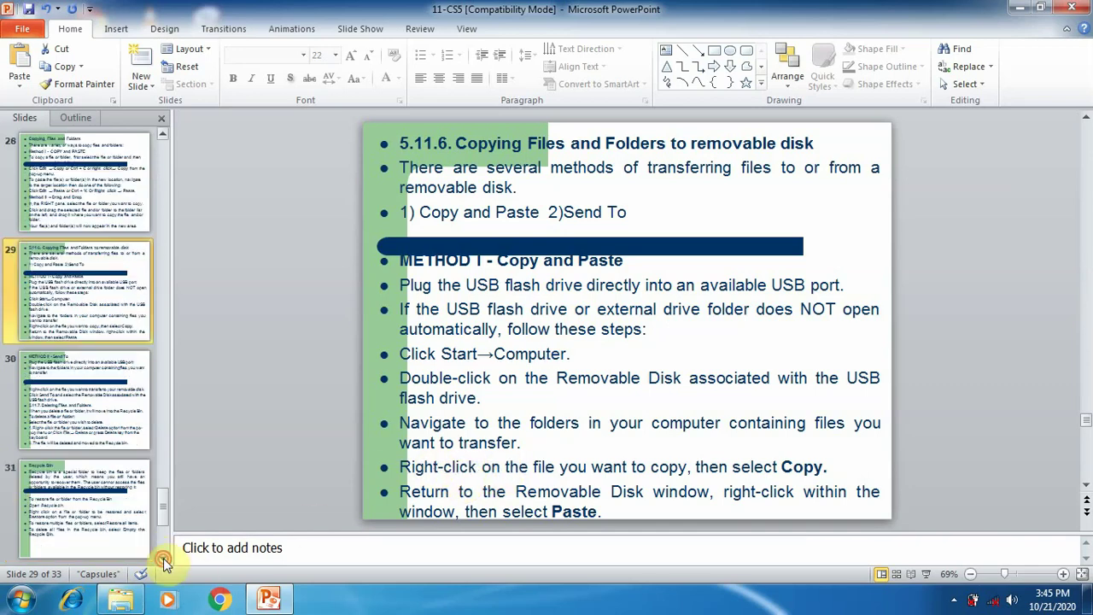
pyautogui.click(162, 556)
pyautogui.click(145, 329)
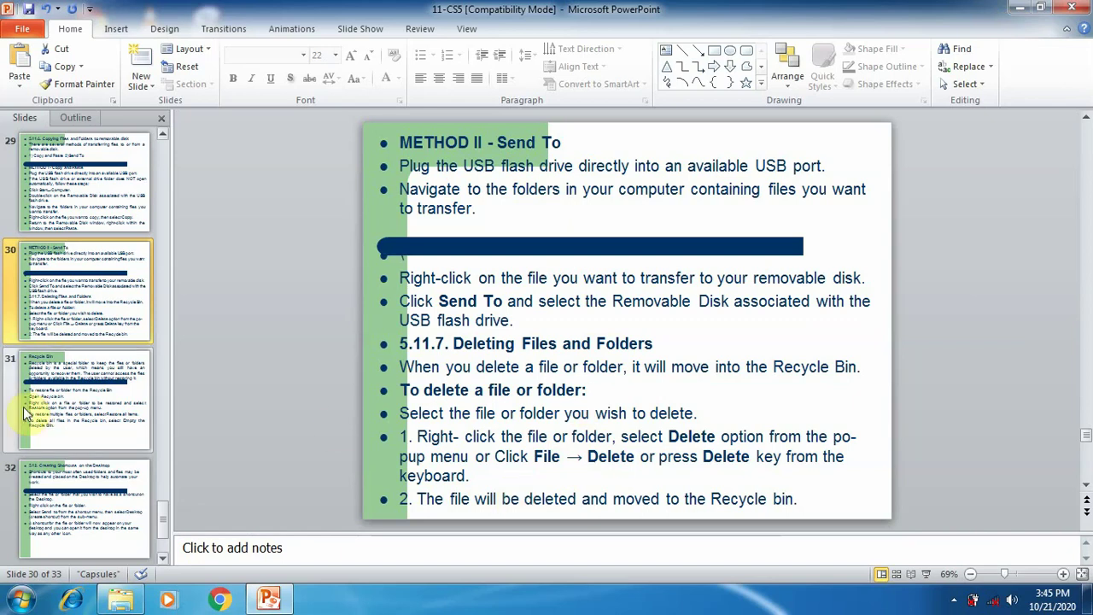
pyautogui.click(77, 412)
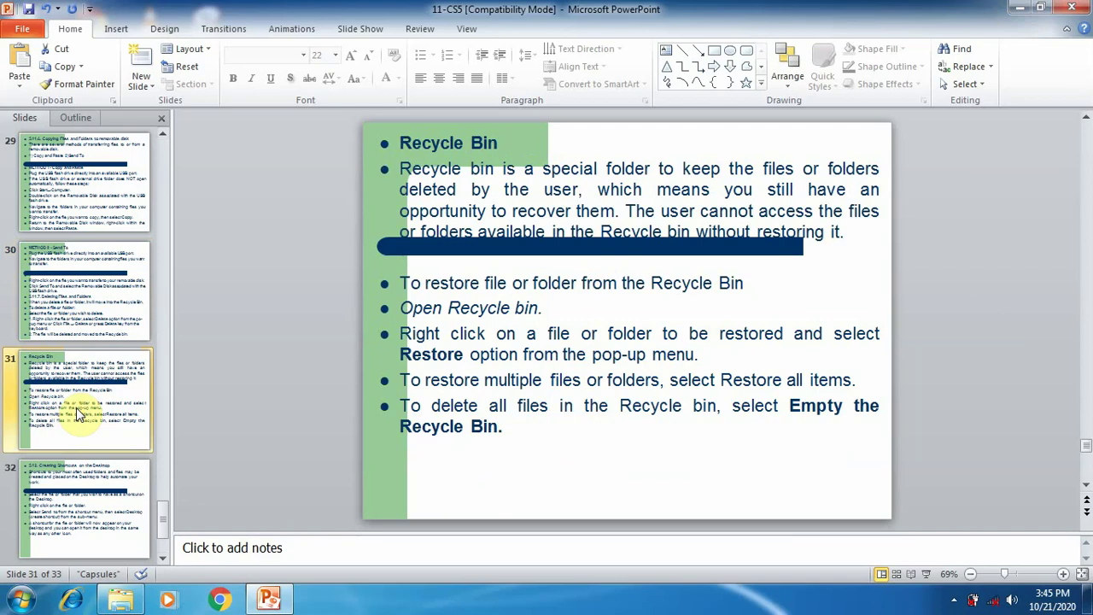
# Delete the demo for 11 folder from Local Disk (F:) to the Recycle Bin, and minimize the window to show the desktop
pyautogui.click(1016, 8)
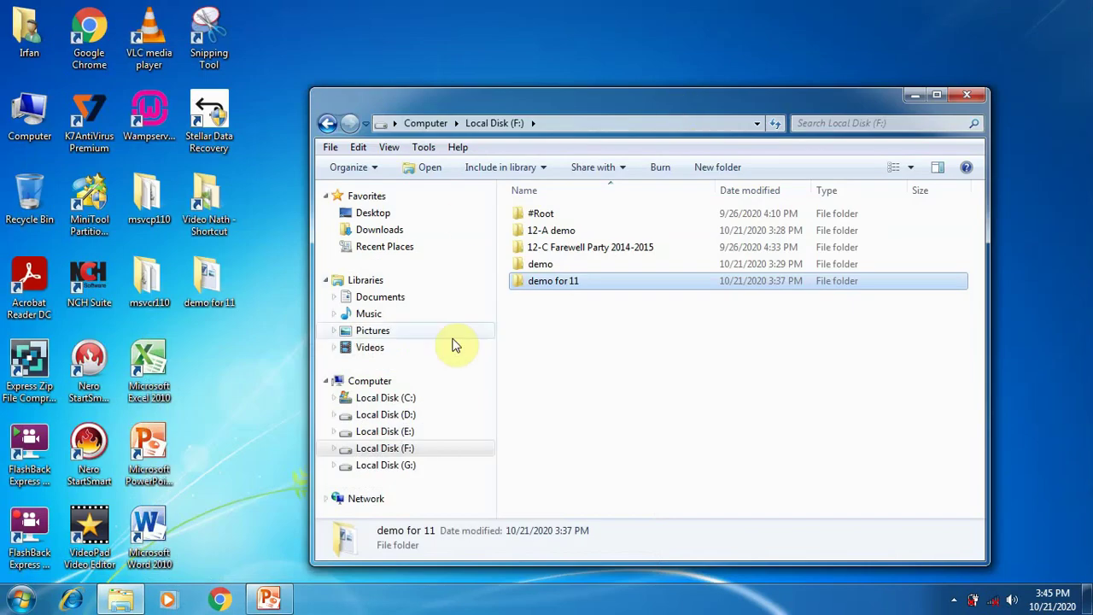
pyautogui.press('Up')
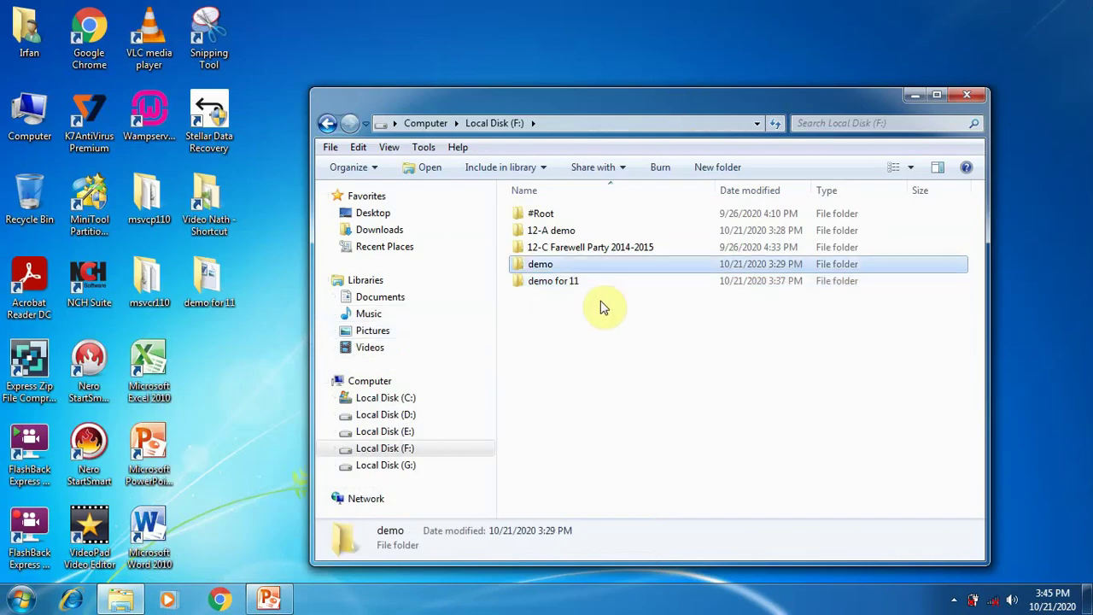
pyautogui.press('Down')
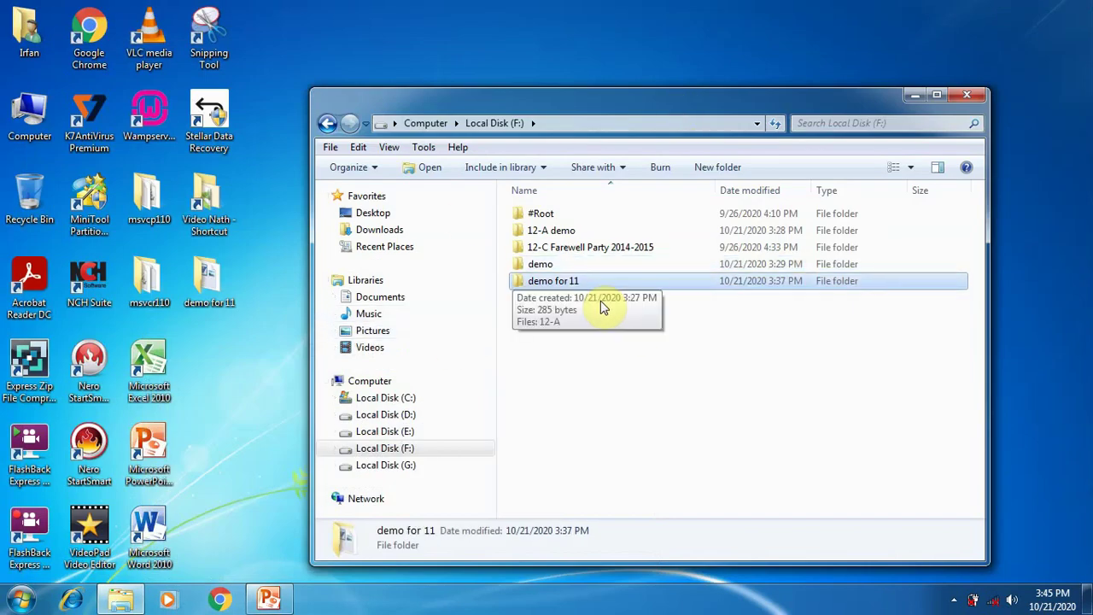
pyautogui.rightClick(519, 283)
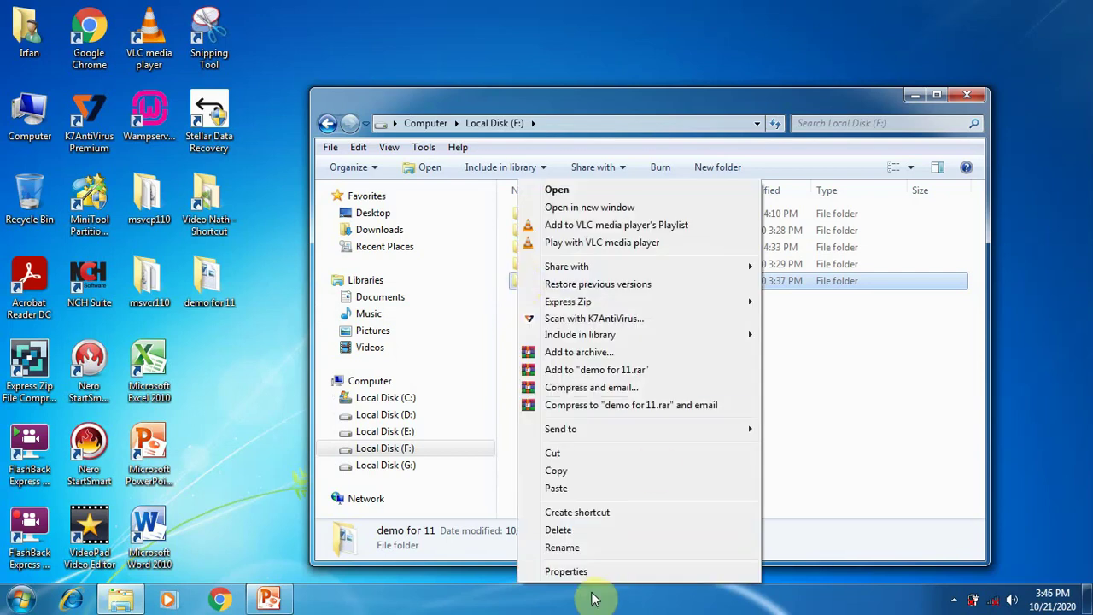
pyautogui.click(578, 531)
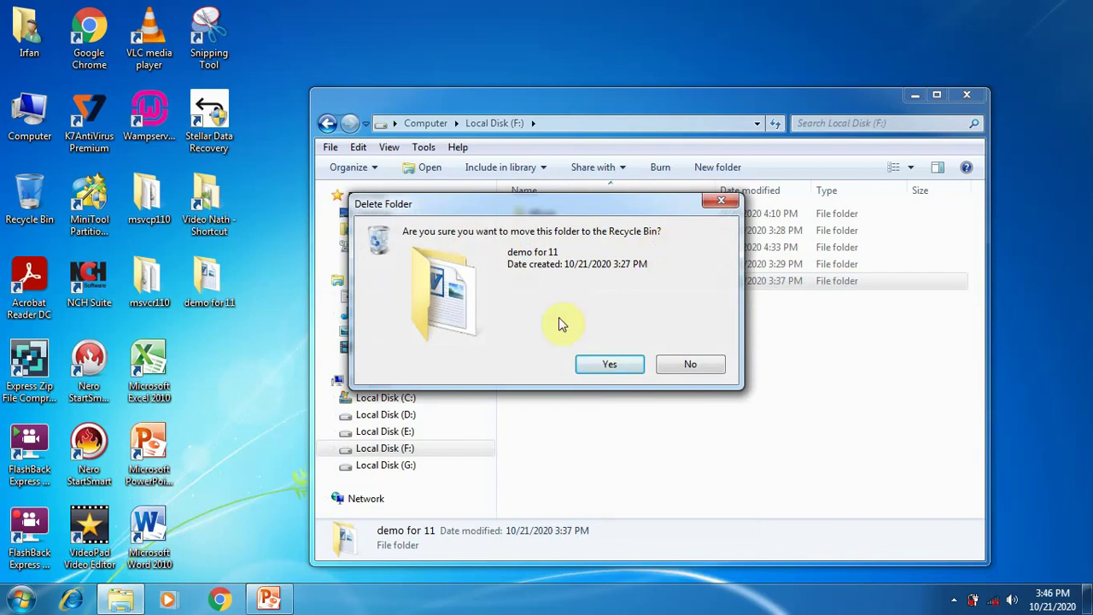
pyautogui.click(605, 365)
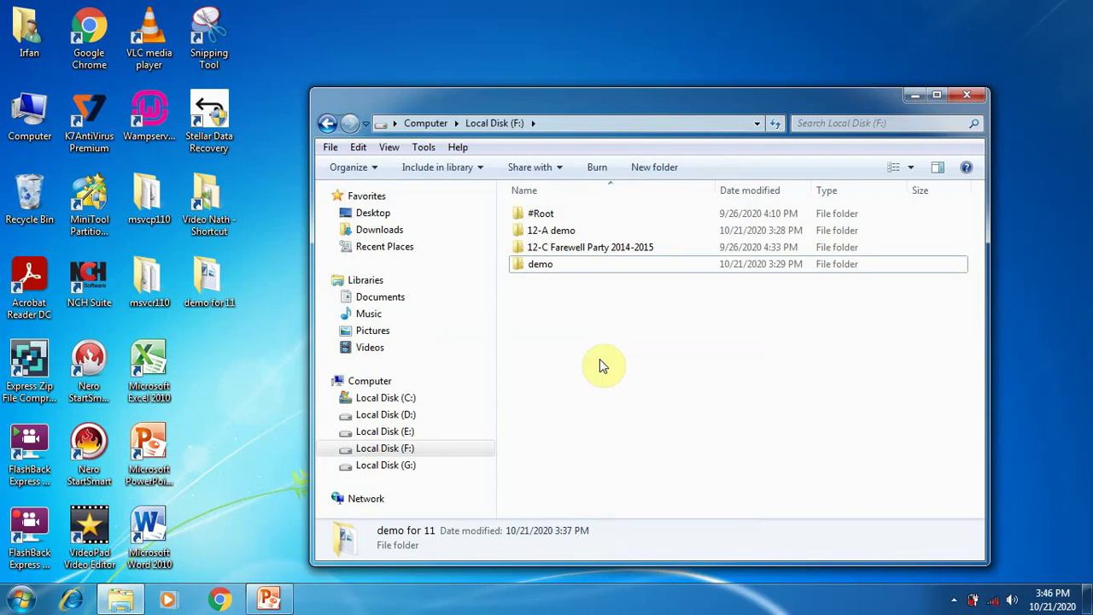
pyautogui.click(912, 97)
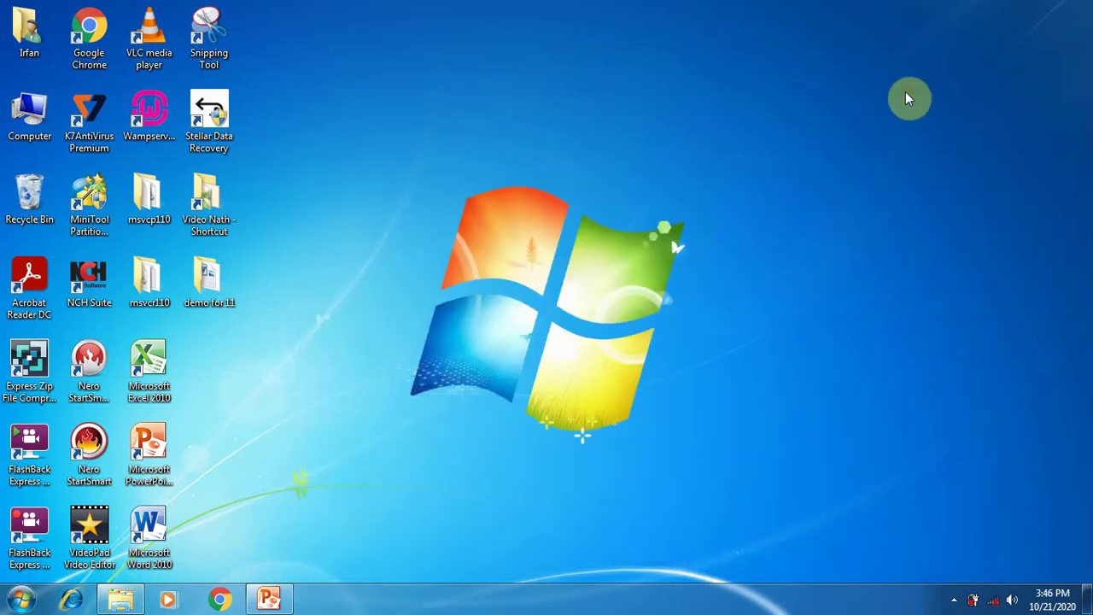
# Open the Recycle Bin, and delete the 12-A demo folder from Local Disk (F:) to the Recycle Bin
pyautogui.doubleClick(26, 200)
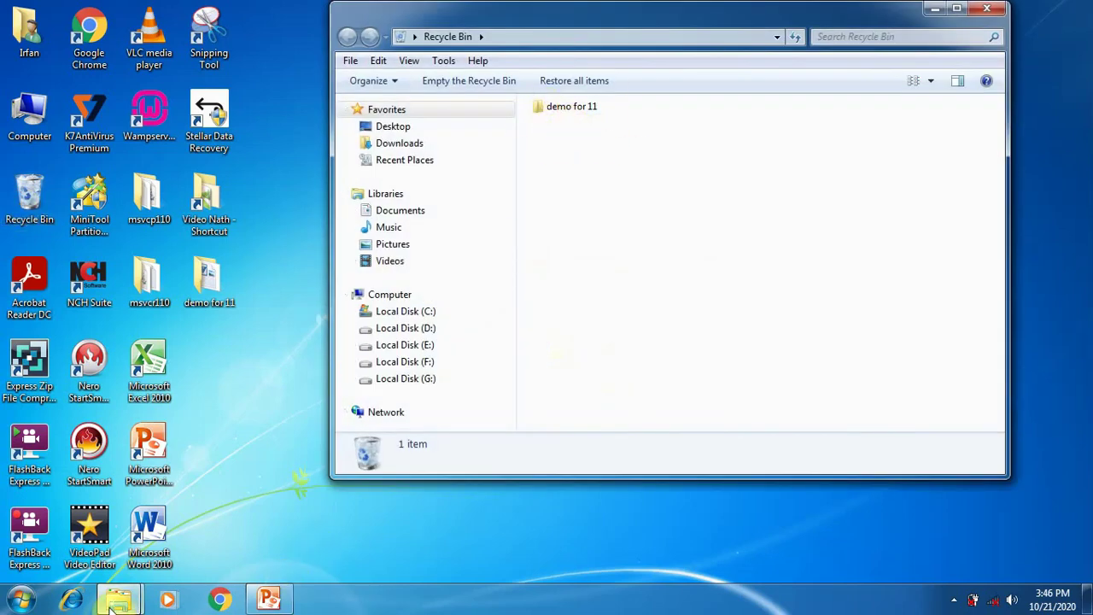
pyautogui.moveTo(112, 605)
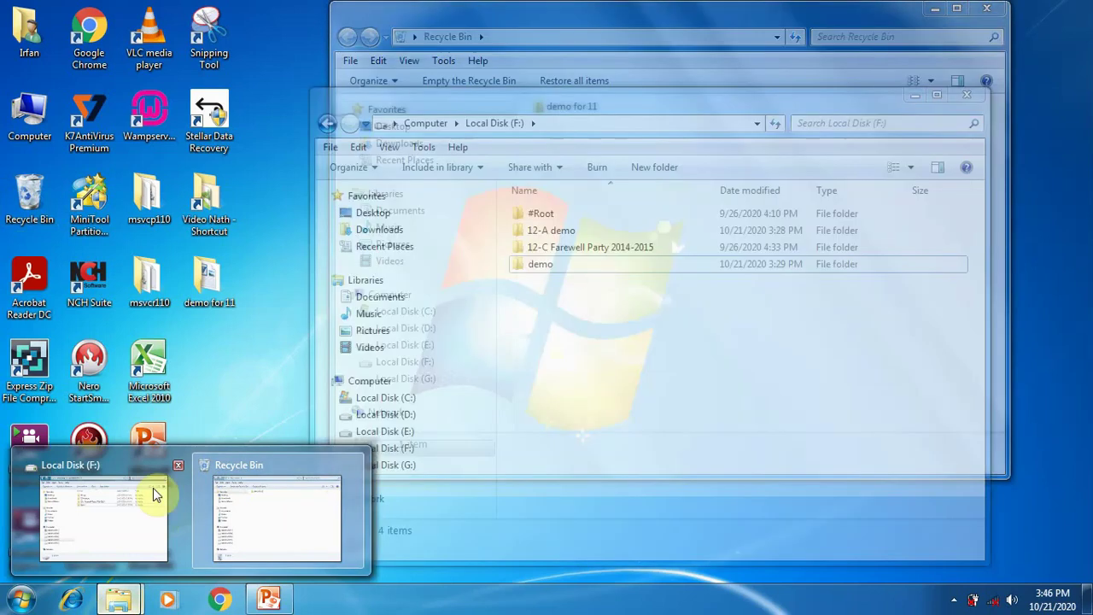
pyautogui.click(151, 490)
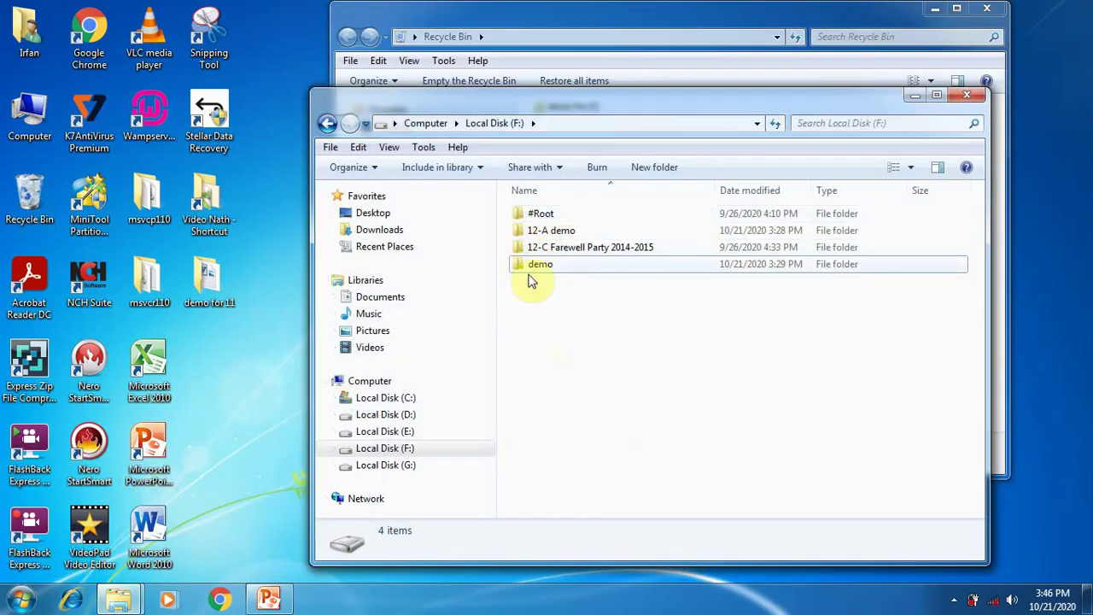
pyautogui.click(558, 234)
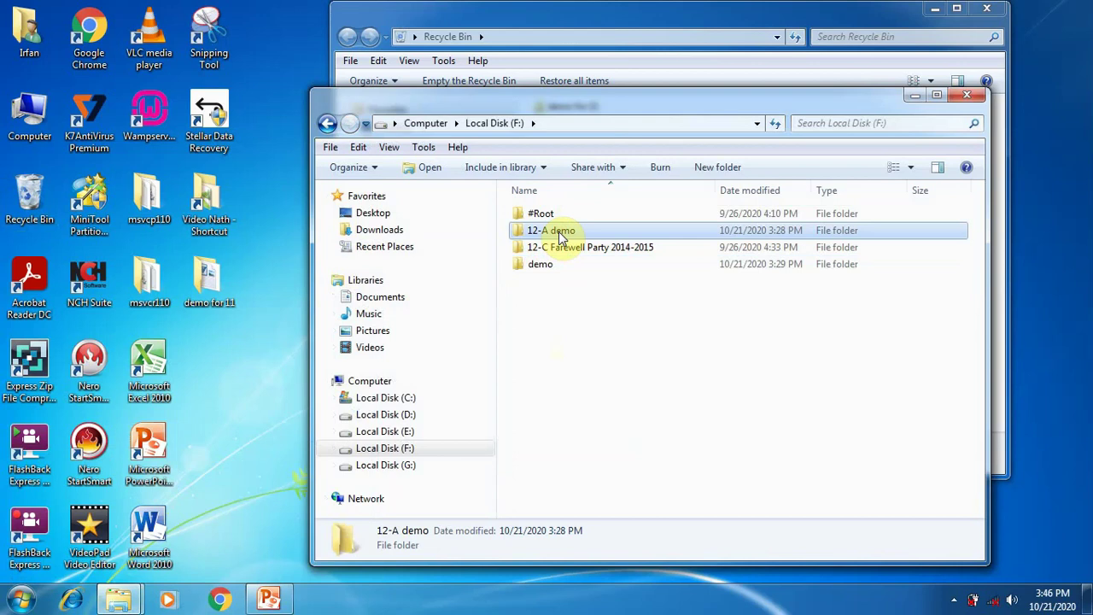
pyautogui.press('Delete')
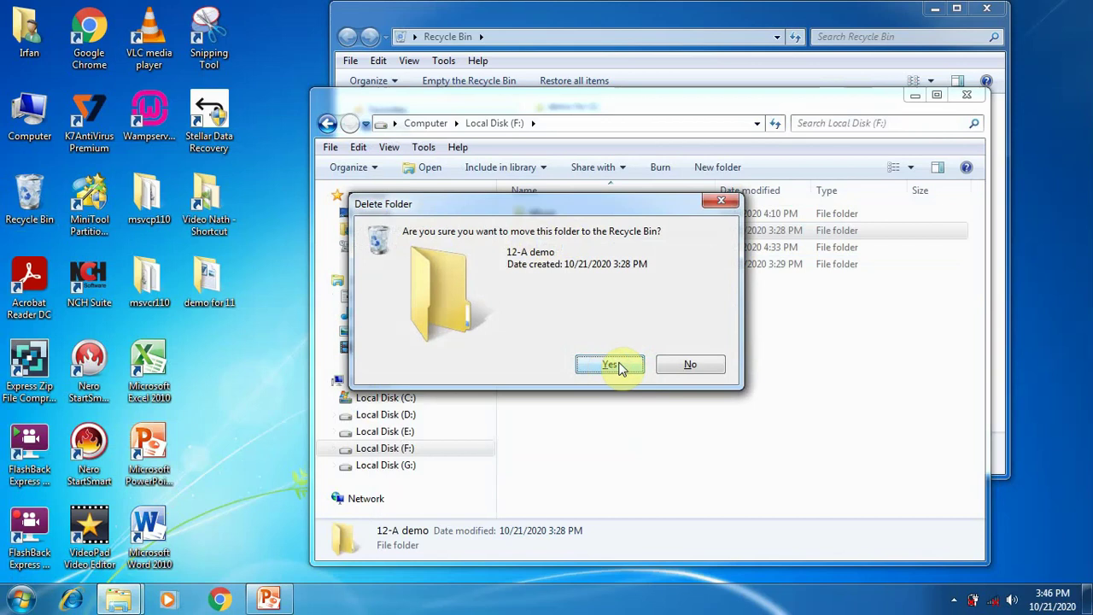
pyautogui.click(692, 365)
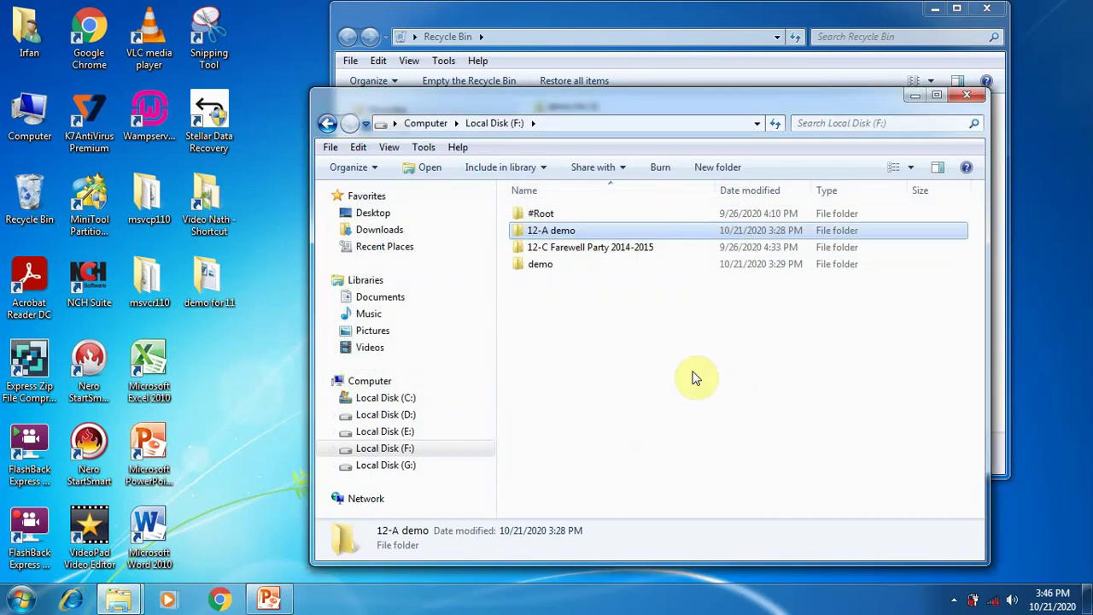
pyautogui.press('Delete')
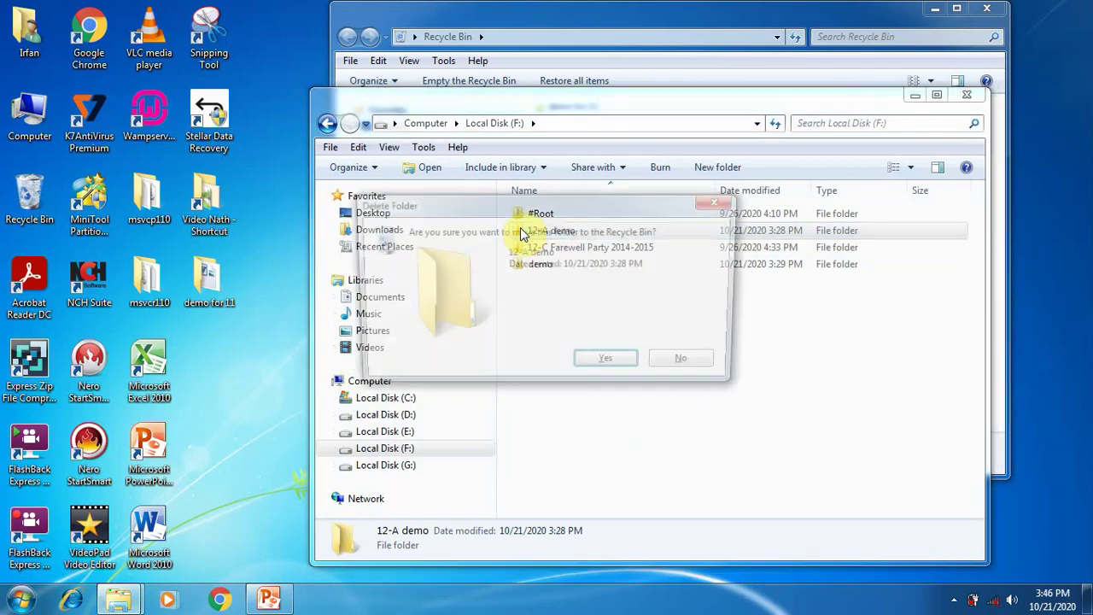
pyautogui.press('Return')
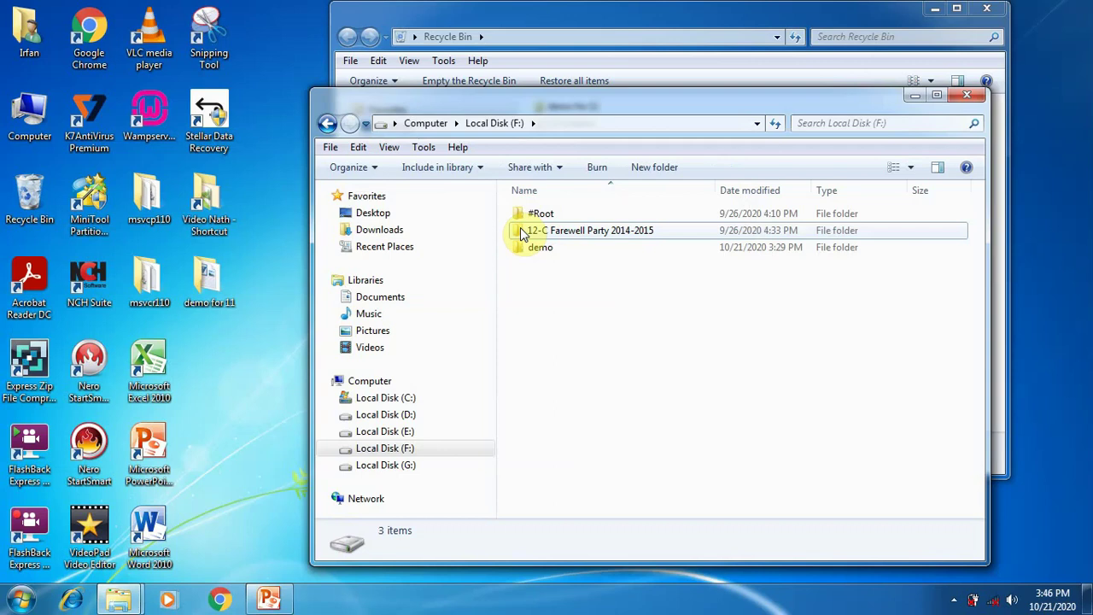
# Restore only the demo for 11 folder from the Recycle Bin to its original location
pyautogui.click(586, 17)
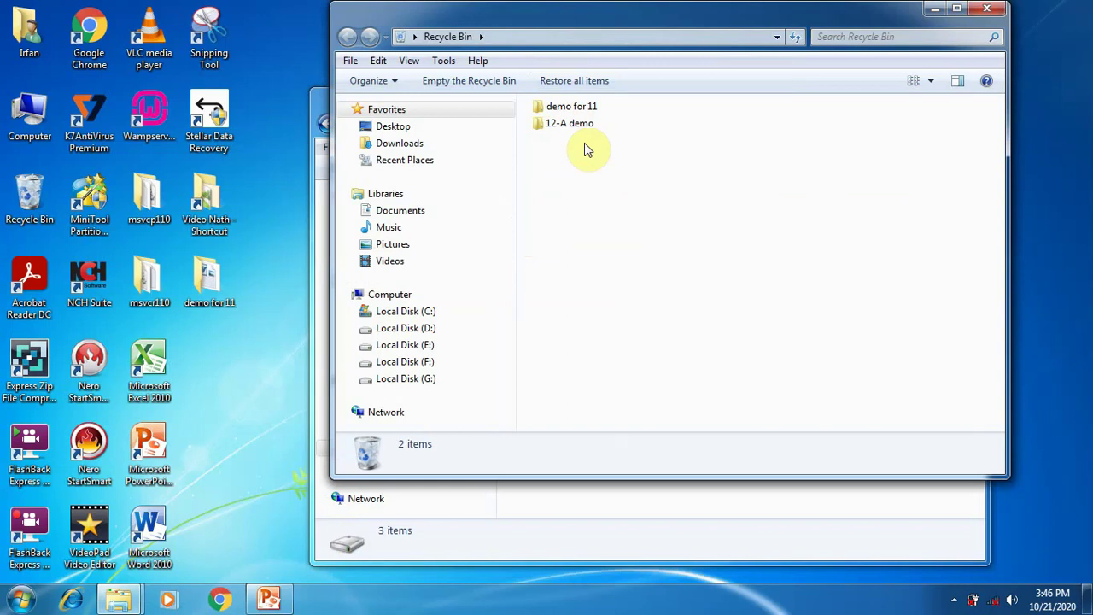
pyautogui.click(566, 106)
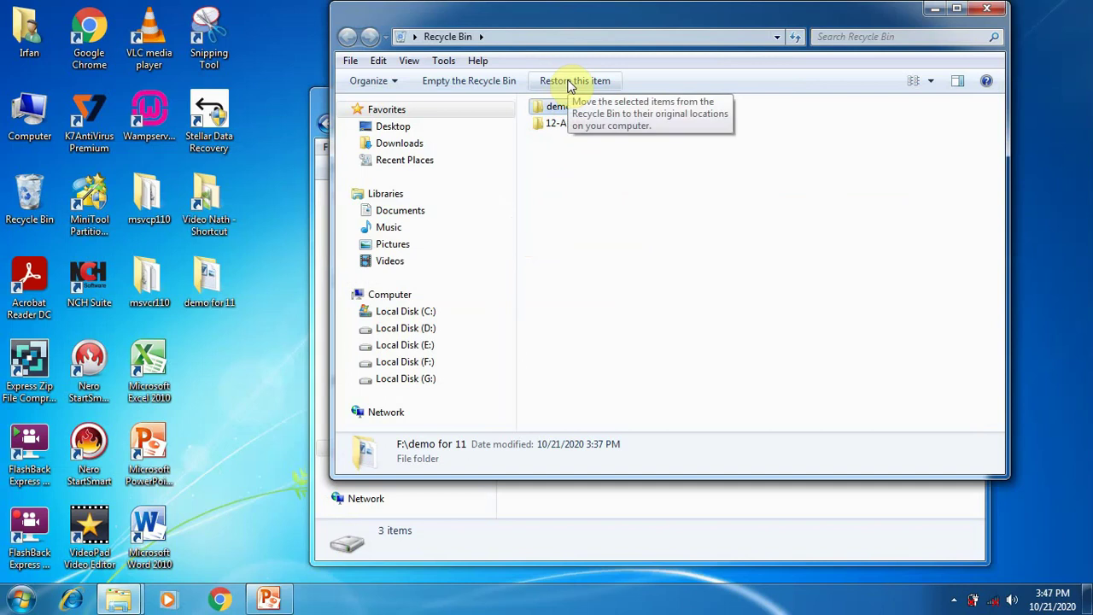
pyautogui.click(570, 83)
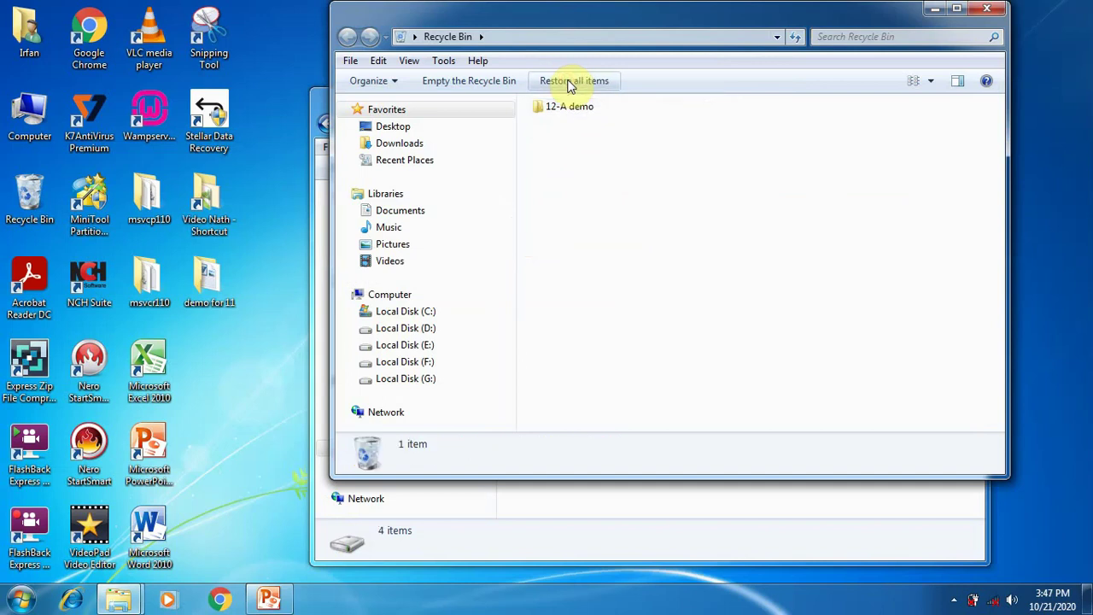
# Restore all remaining items from the Recycle Bin, and close the Recycle Bin and Local Disk (F:) windows
pyautogui.click(591, 186)
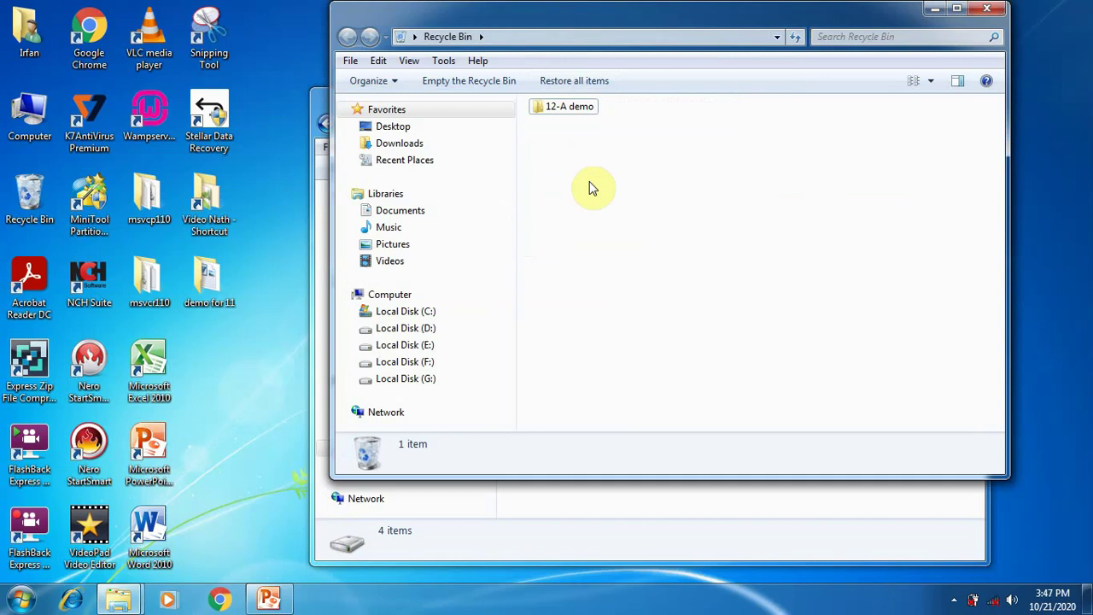
pyautogui.click(572, 81)
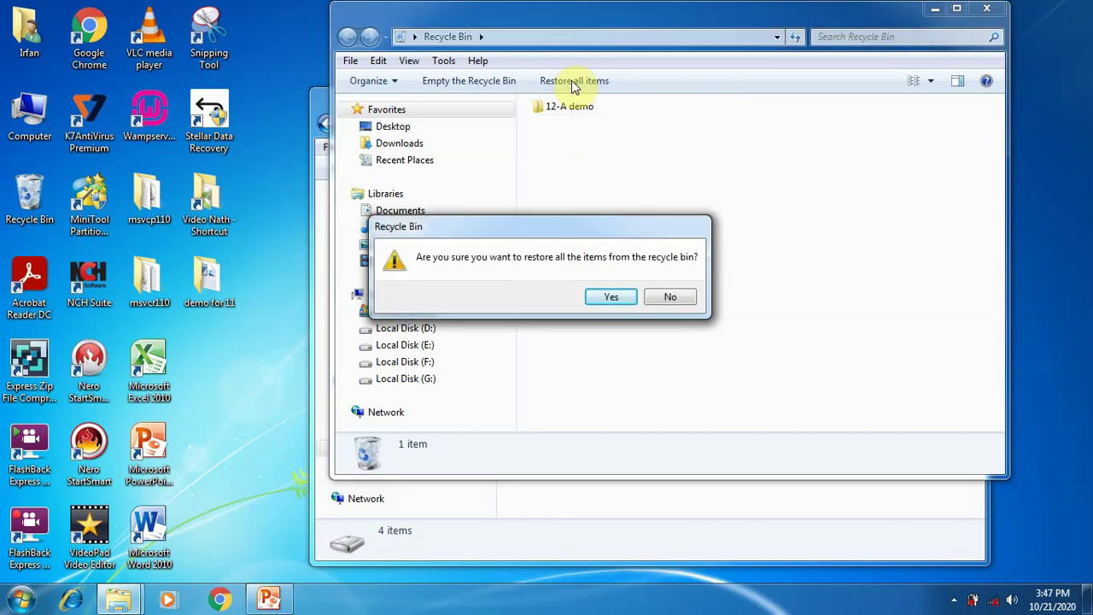
pyautogui.press('Return')
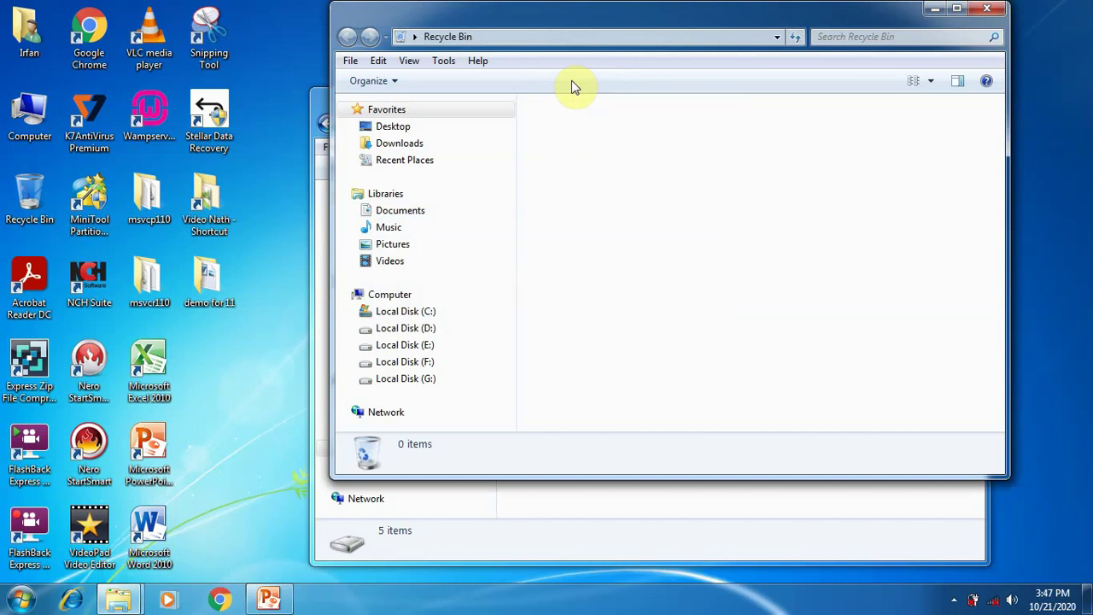
pyautogui.click(986, 9)
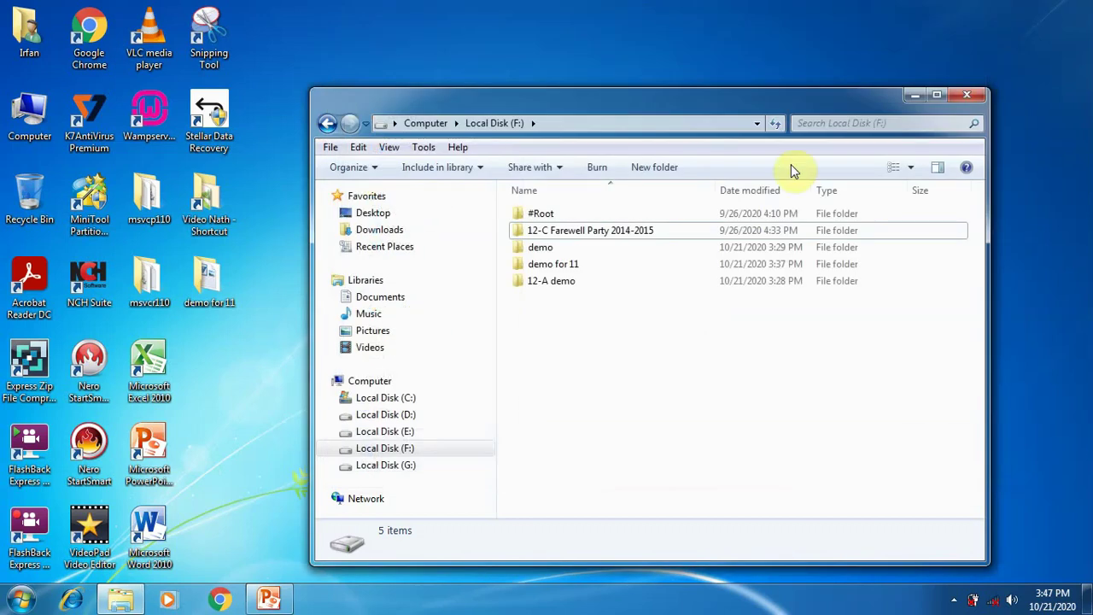
pyautogui.click(974, 94)
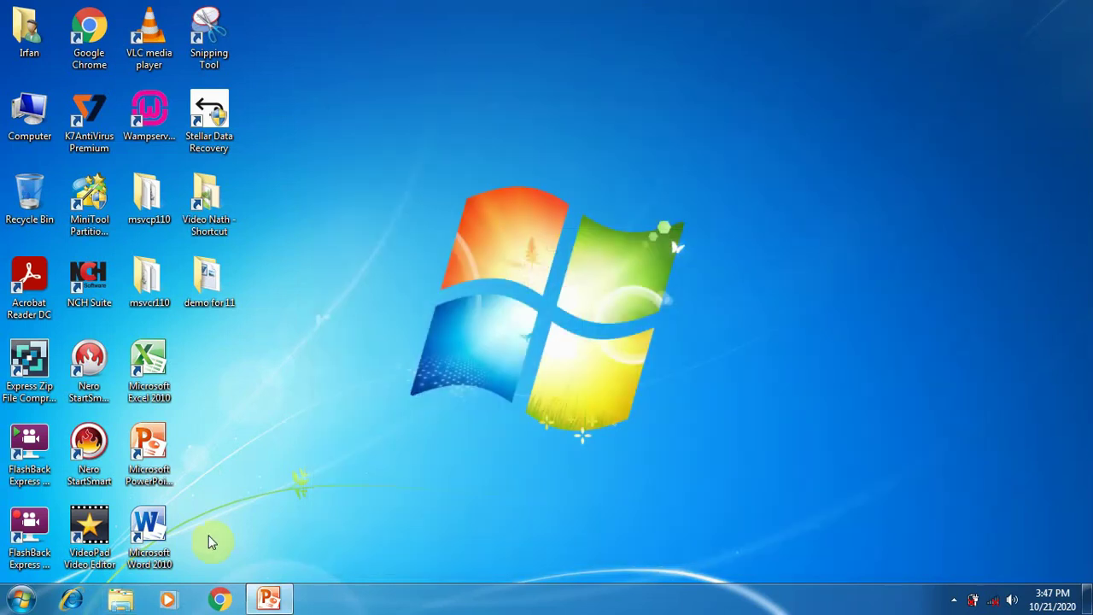
# Switch to PowerPoint to review slide 32 on creating desktop shortcuts, and minimize it to return to the desktop
pyautogui.click(286, 600)
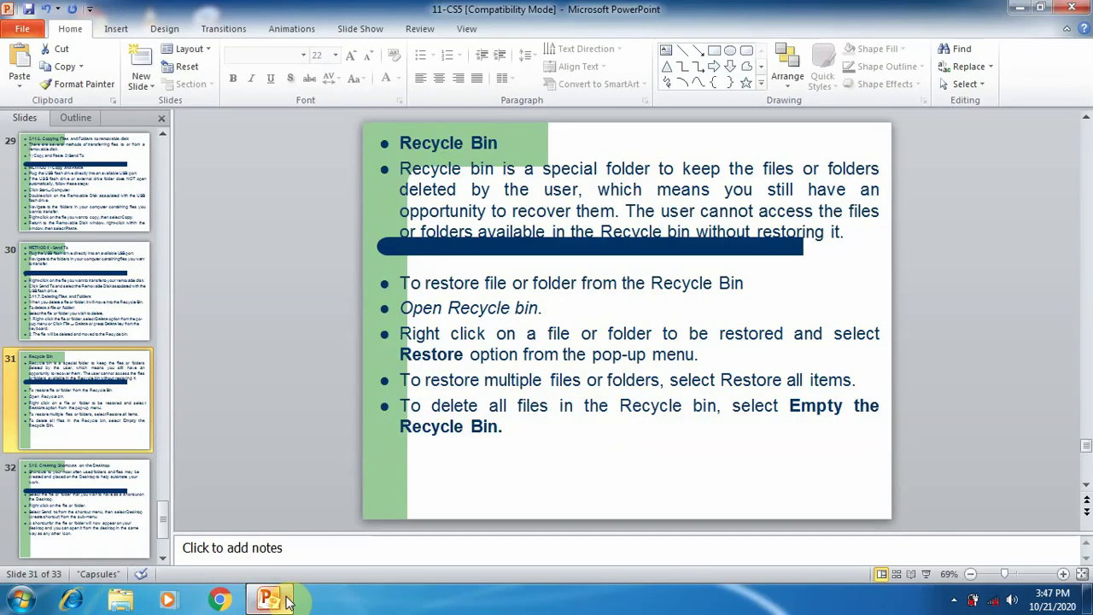
pyautogui.click(64, 476)
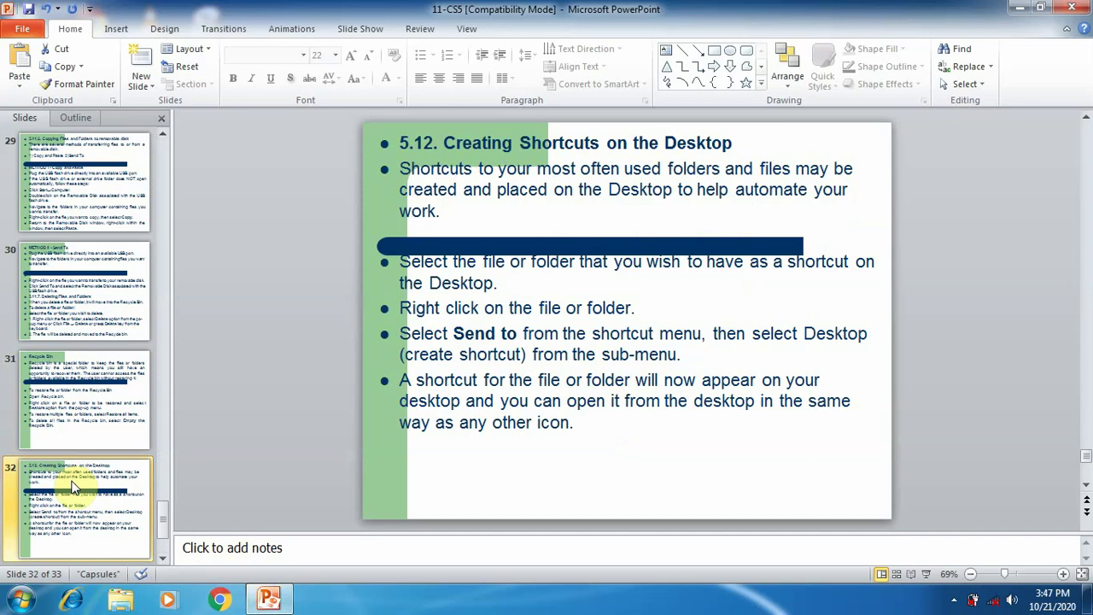
pyautogui.click(1020, 9)
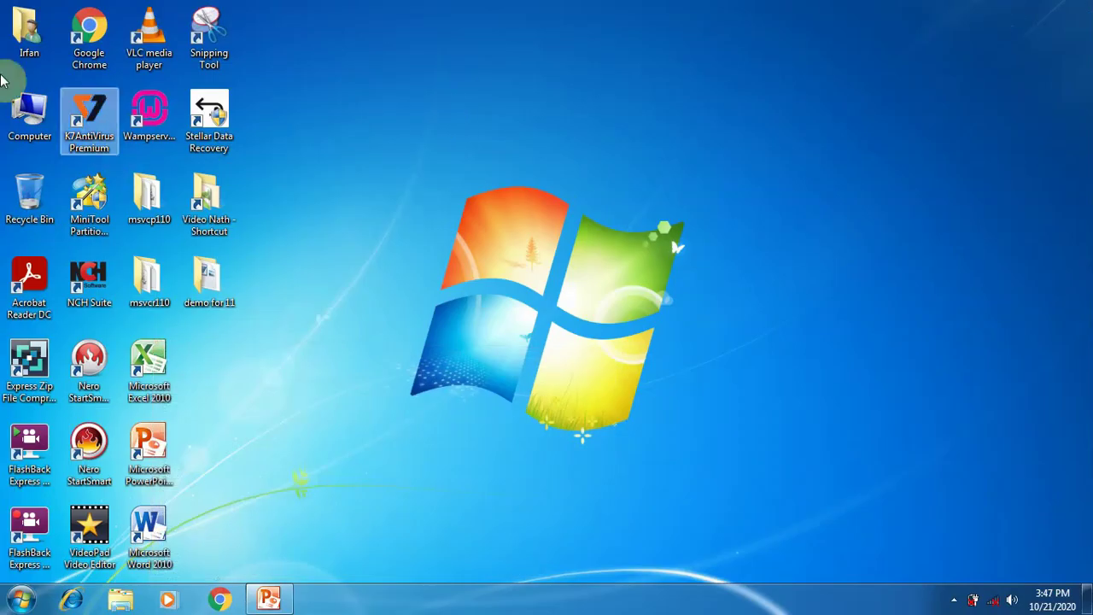
# Create a desktop shortcut to the 12-C Farewell Party 2014-2015 folder on Local Disk (F:), and close the window
pyautogui.doubleClick(28, 100)
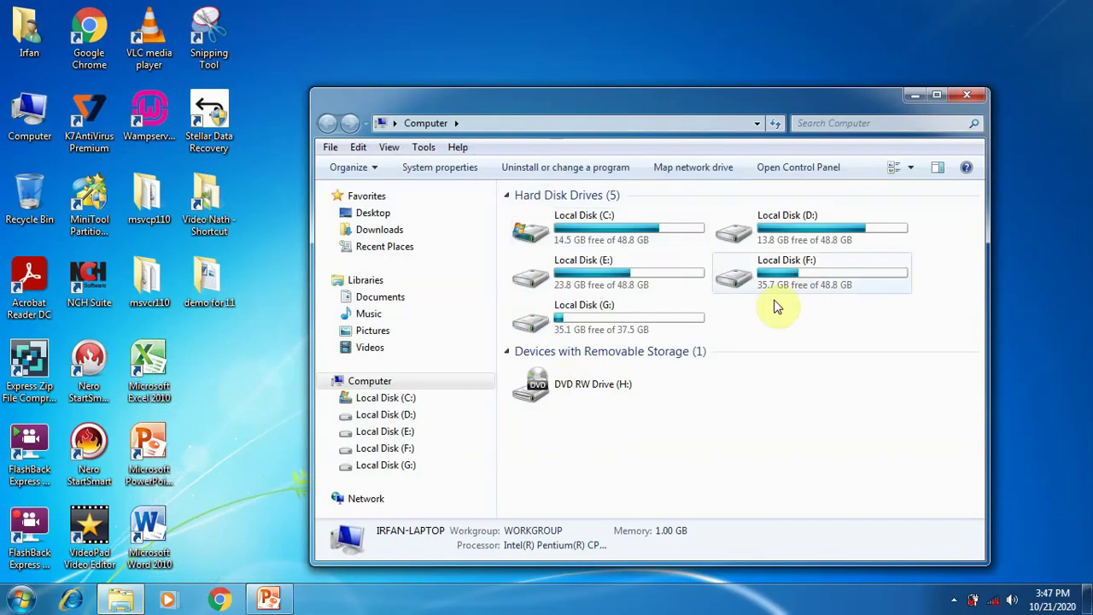
pyautogui.doubleClick(770, 272)
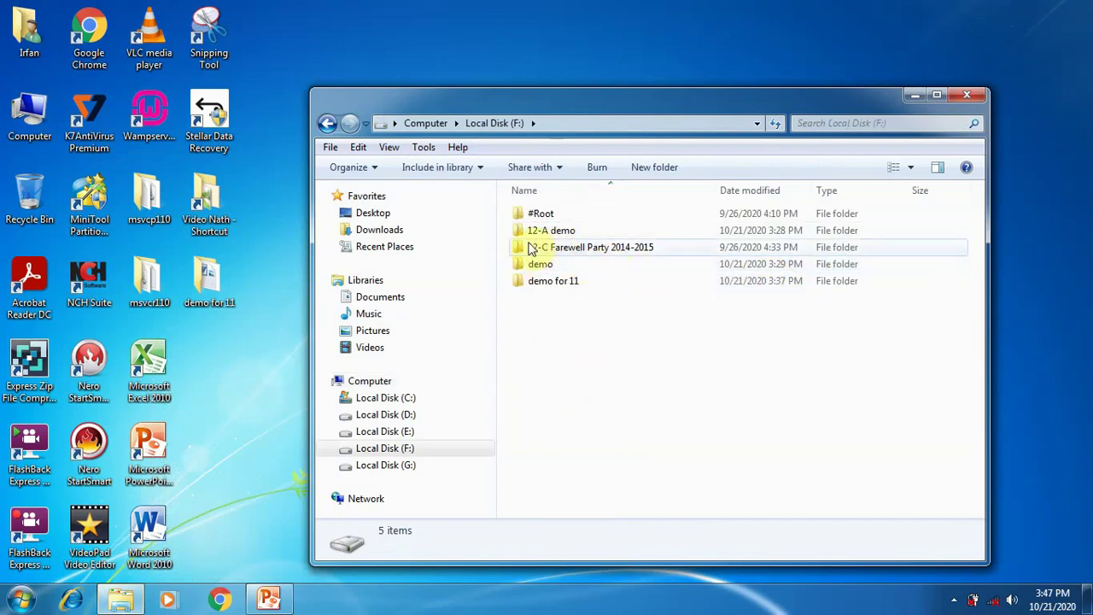
pyautogui.moveTo(523, 253)
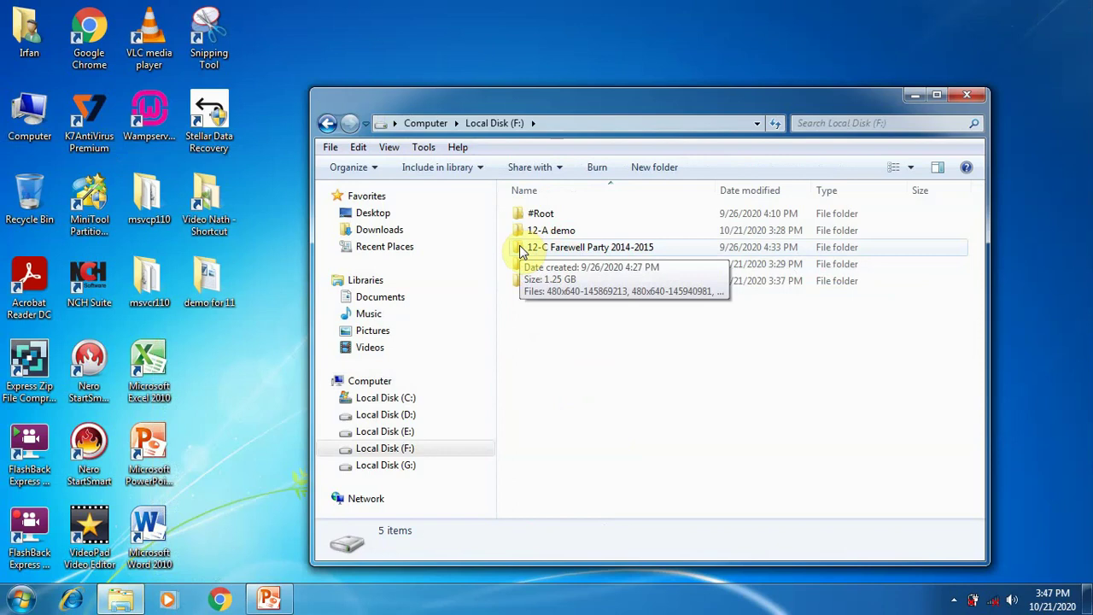
pyautogui.click(522, 249)
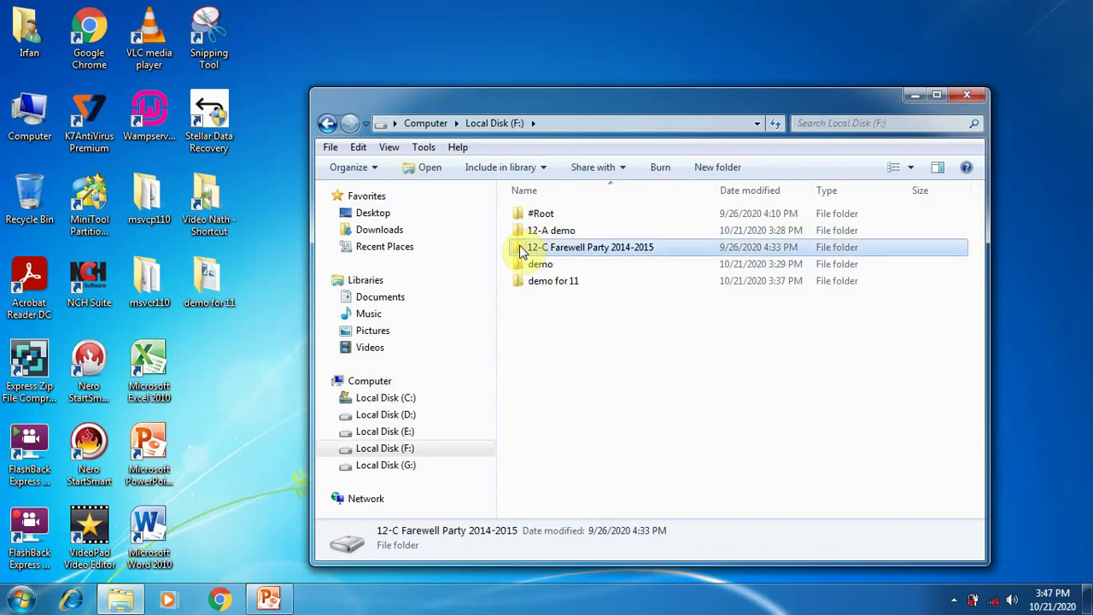
pyautogui.rightClick(520, 247)
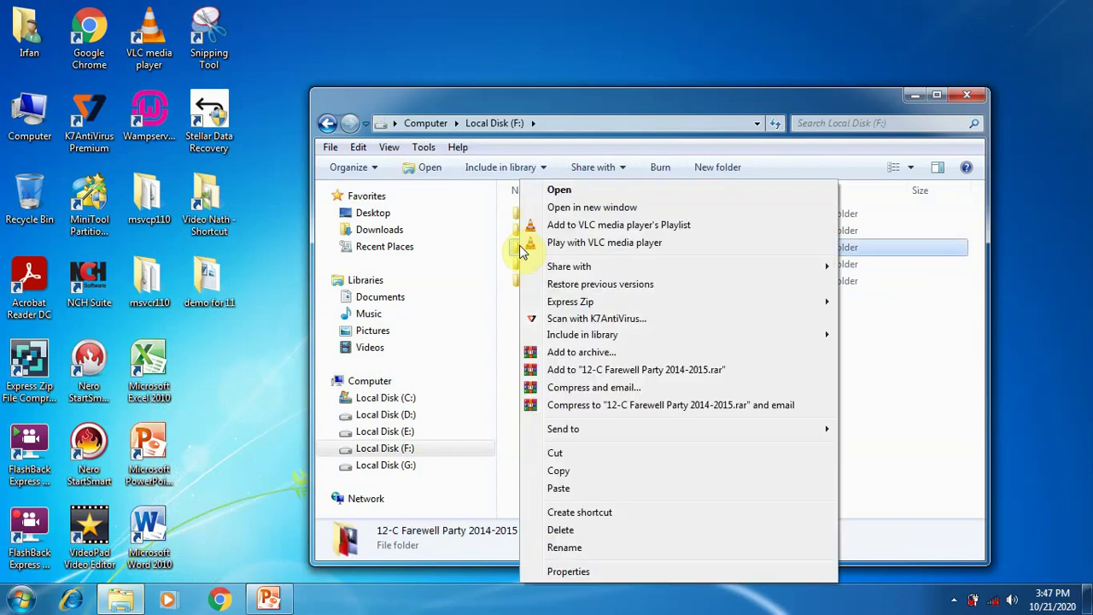
pyautogui.moveTo(604, 432)
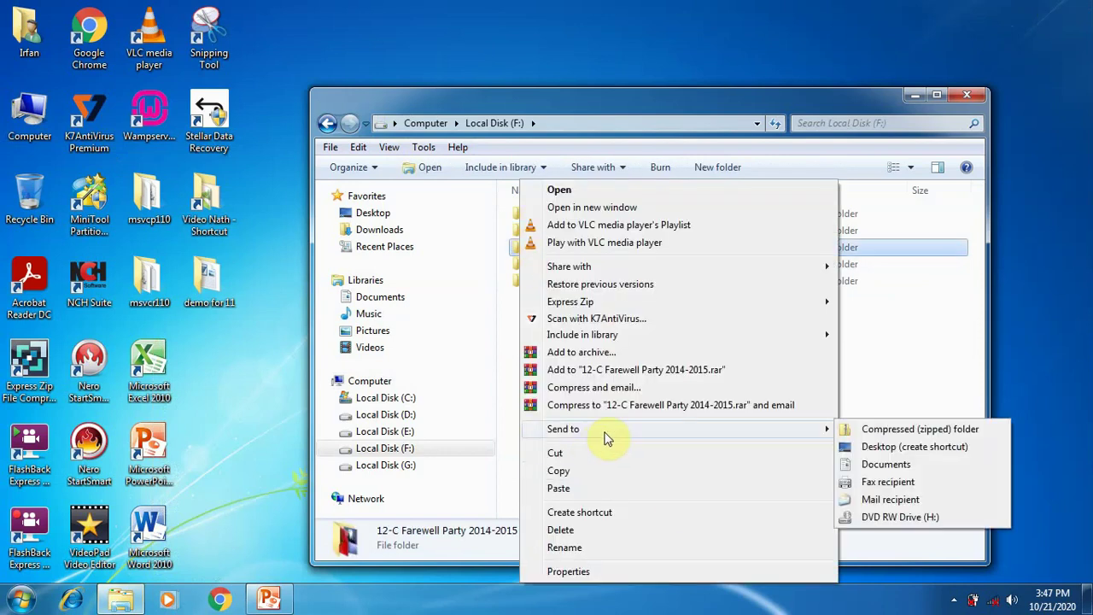
pyautogui.click(886, 449)
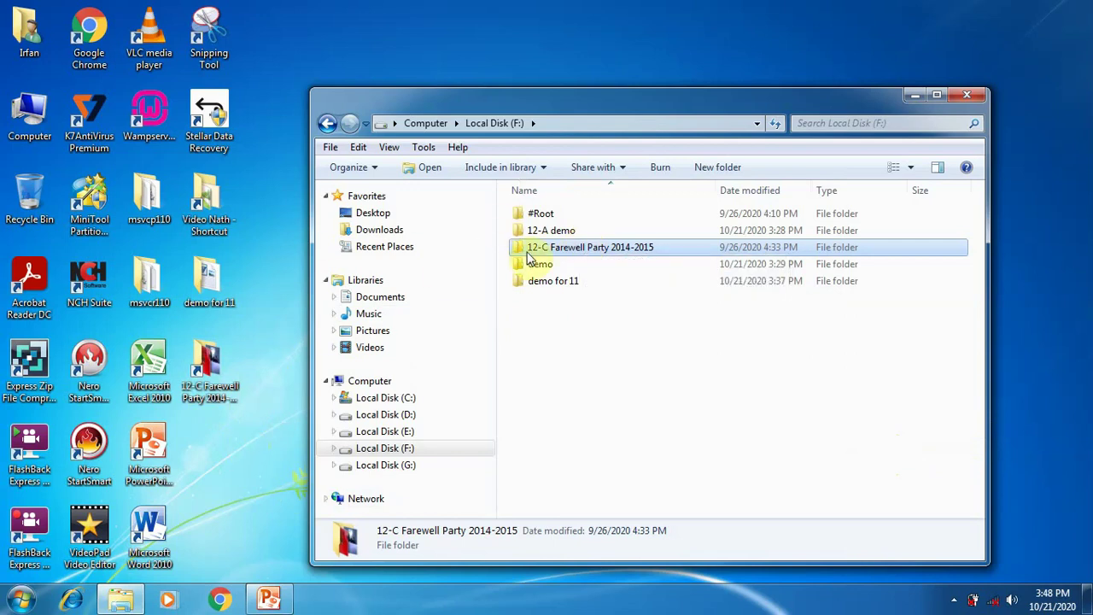
pyautogui.moveTo(522, 250)
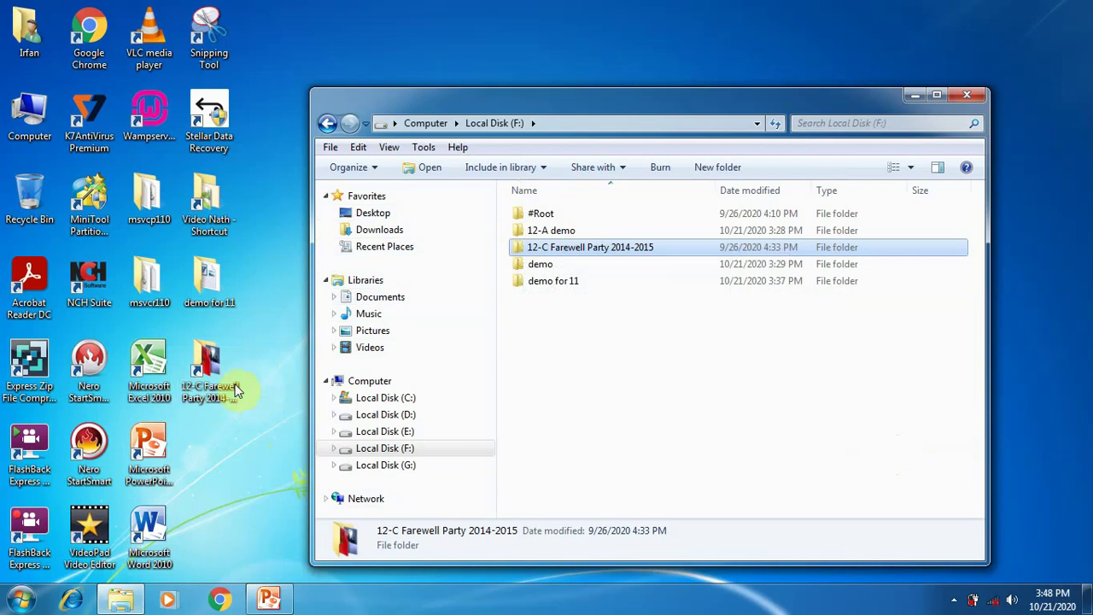
pyautogui.click(963, 96)
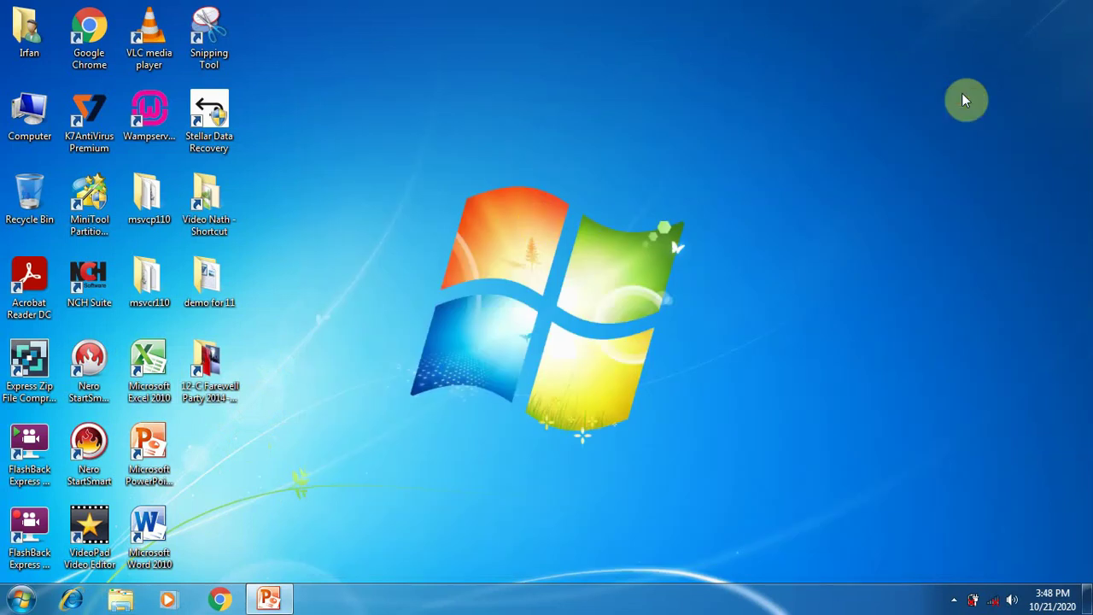
# Open the 12-C Farewell Party 2014-2015 folder through Local Disk (F:) and again through its desktop shortcut, closing the window each time
pyautogui.doubleClick(33, 108)
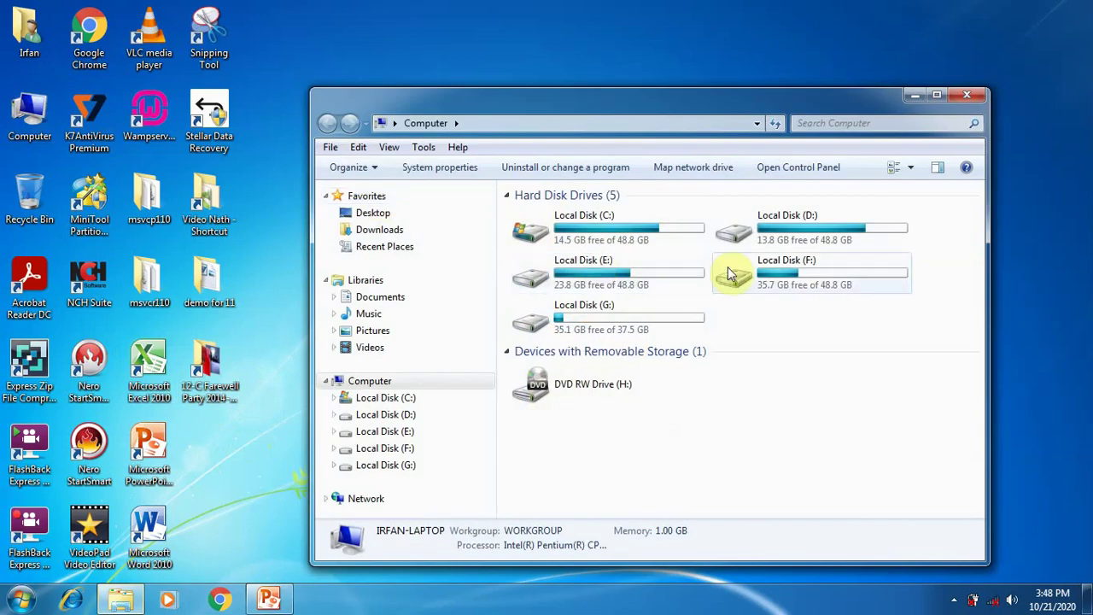
pyautogui.doubleClick(819, 269)
pyautogui.doubleClick(561, 247)
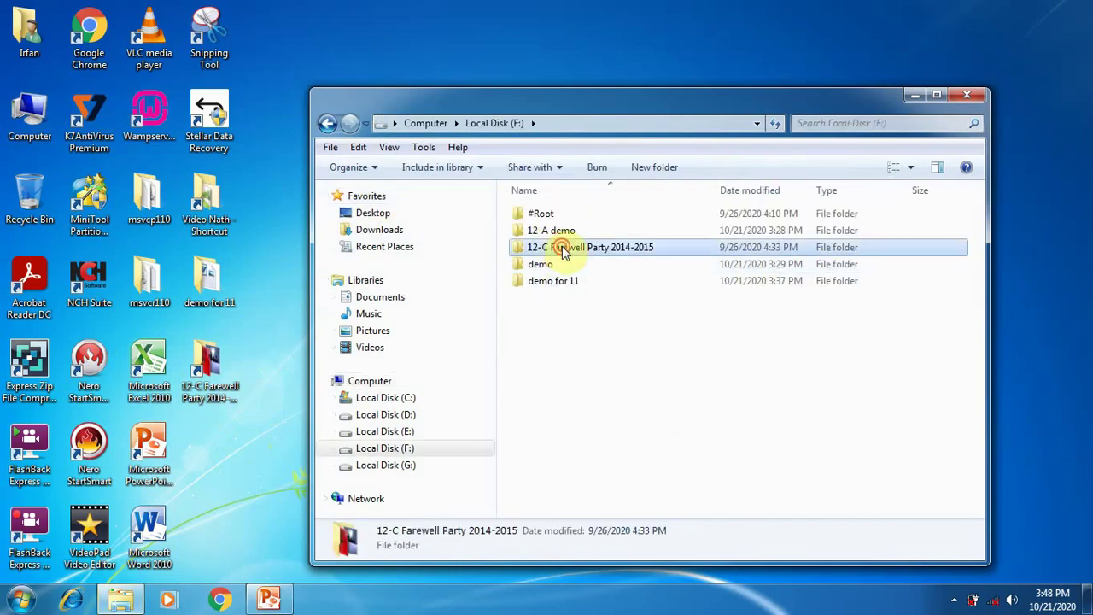
pyautogui.click(967, 96)
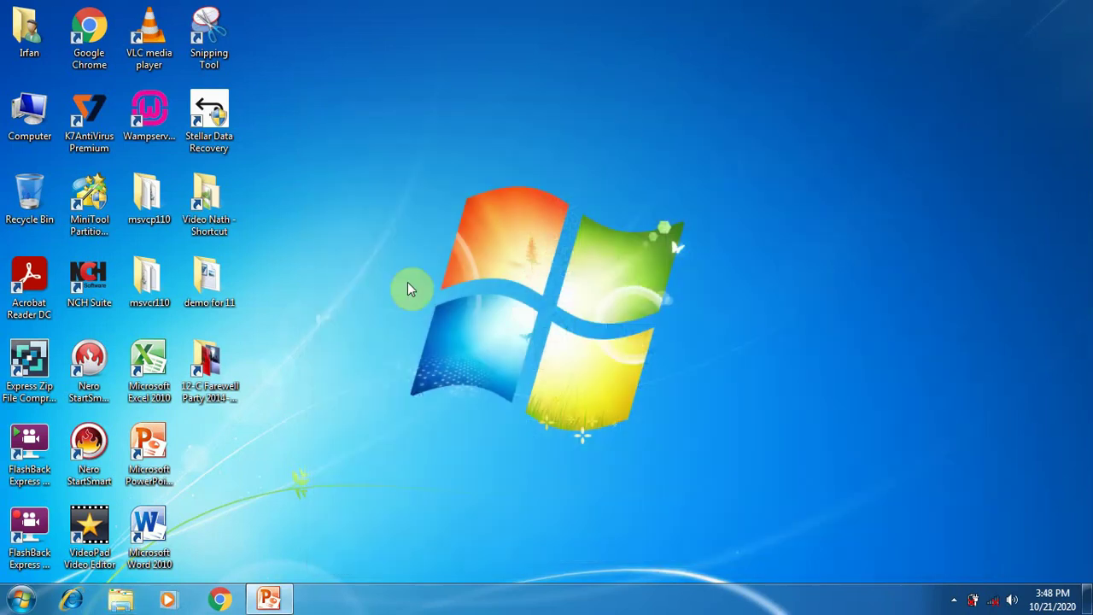
pyautogui.doubleClick(209, 365)
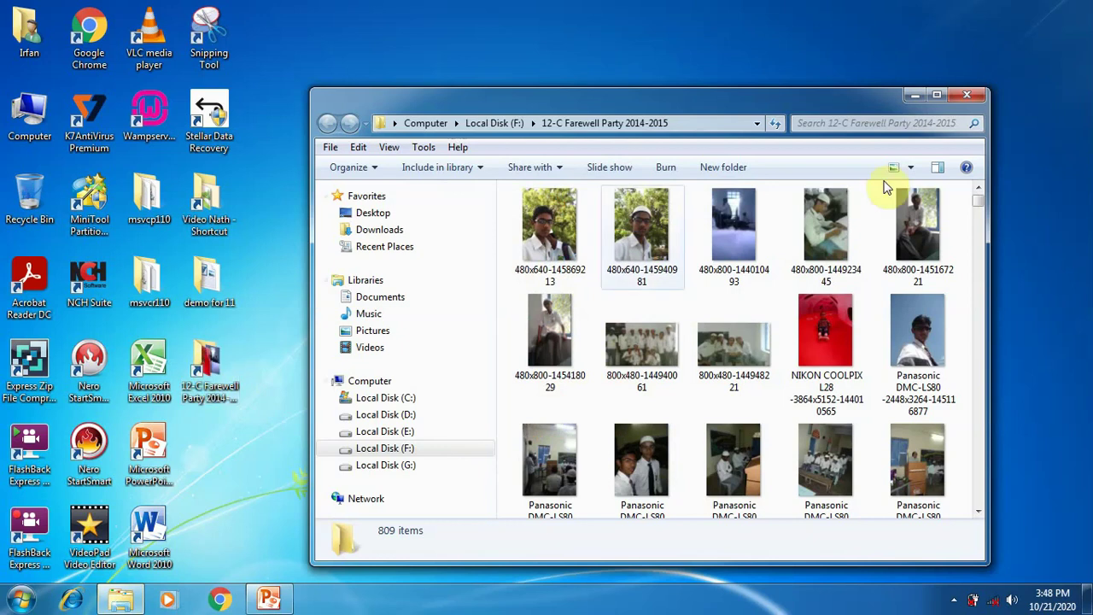
pyautogui.click(968, 98)
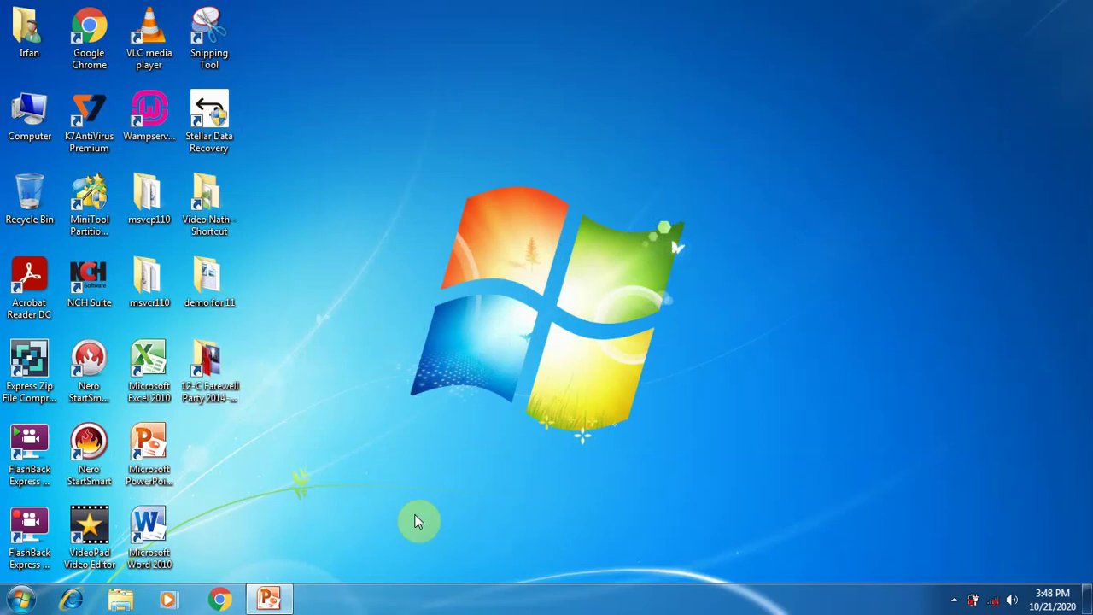
# Switch to PowerPoint and go back through the slides from slide 32 to slide 22 on creating folders and files
pyautogui.click(272, 601)
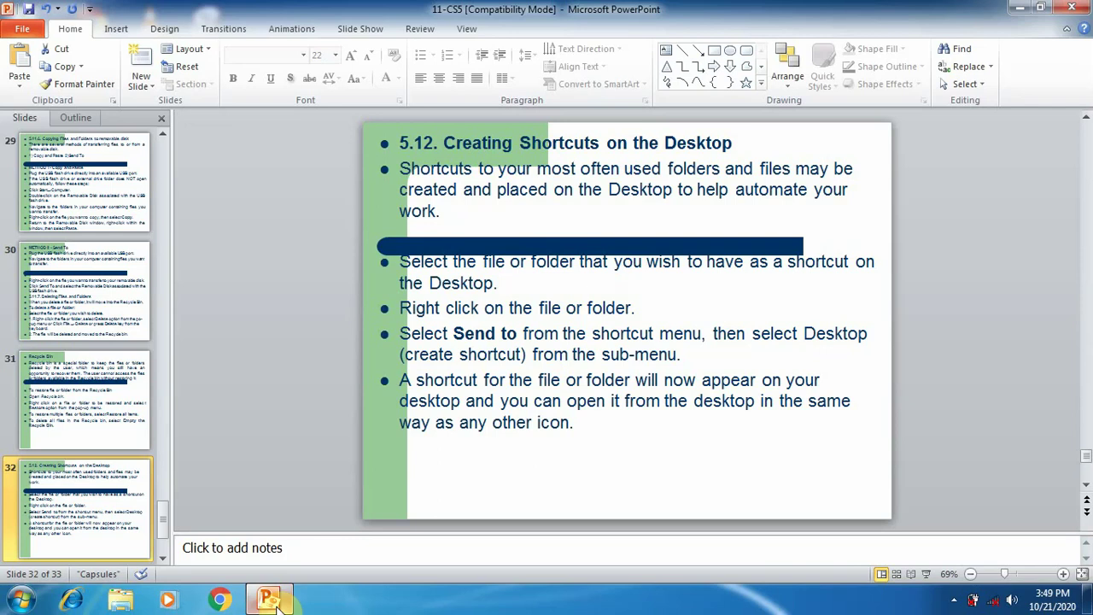
pyautogui.press('Up')
pyautogui.press('Up')
pyautogui.press('Up')
pyautogui.press('Up')
pyautogui.press('Up')
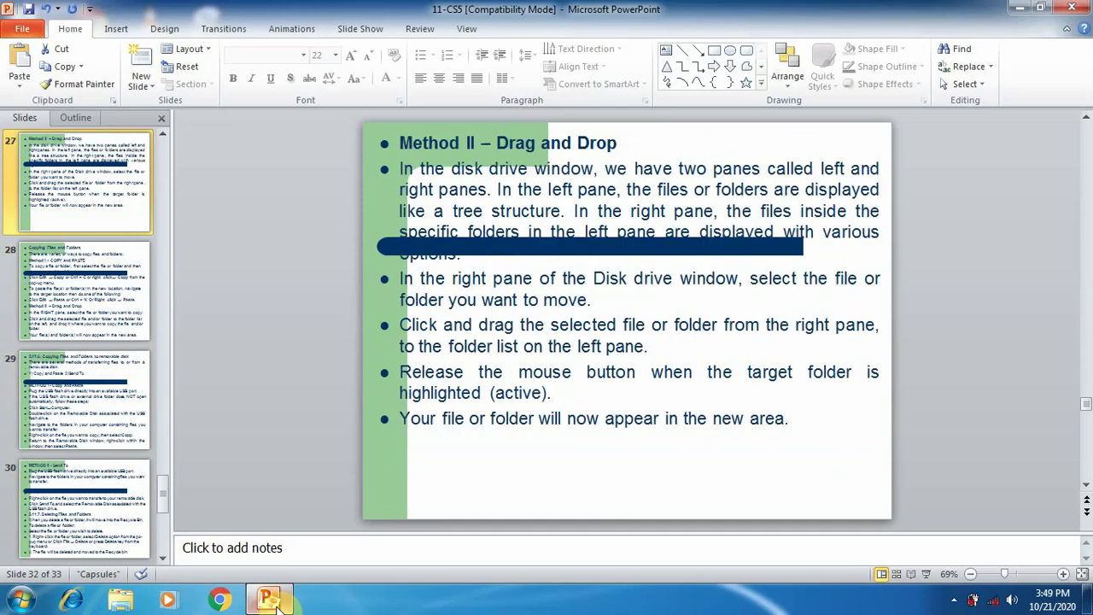
pyautogui.press('Up')
pyautogui.press('Up')
pyautogui.press('Up')
pyautogui.press('Up')
pyautogui.press('Up')
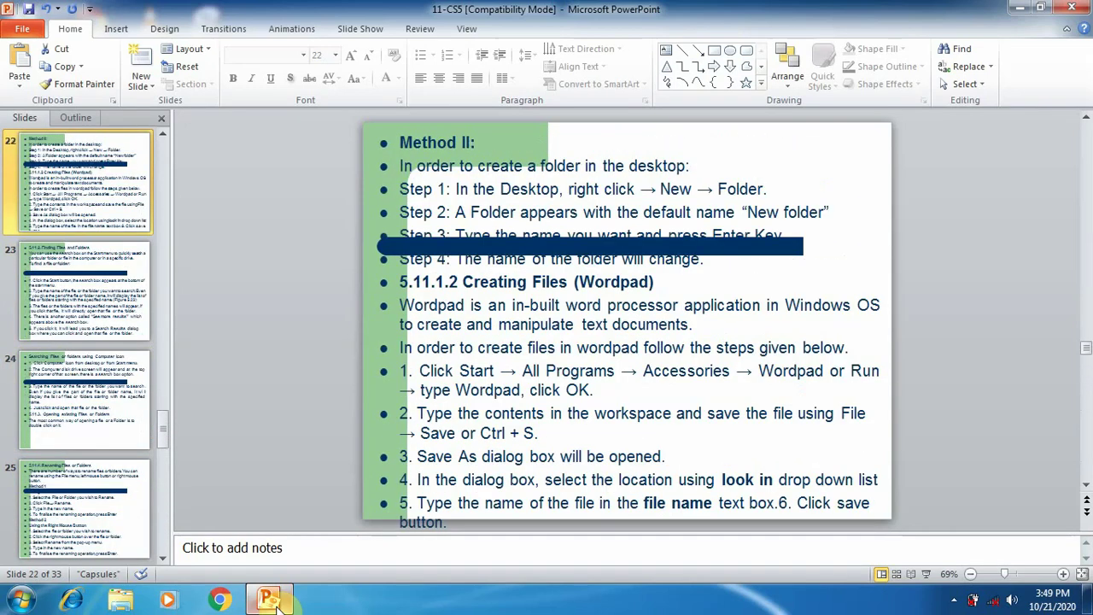